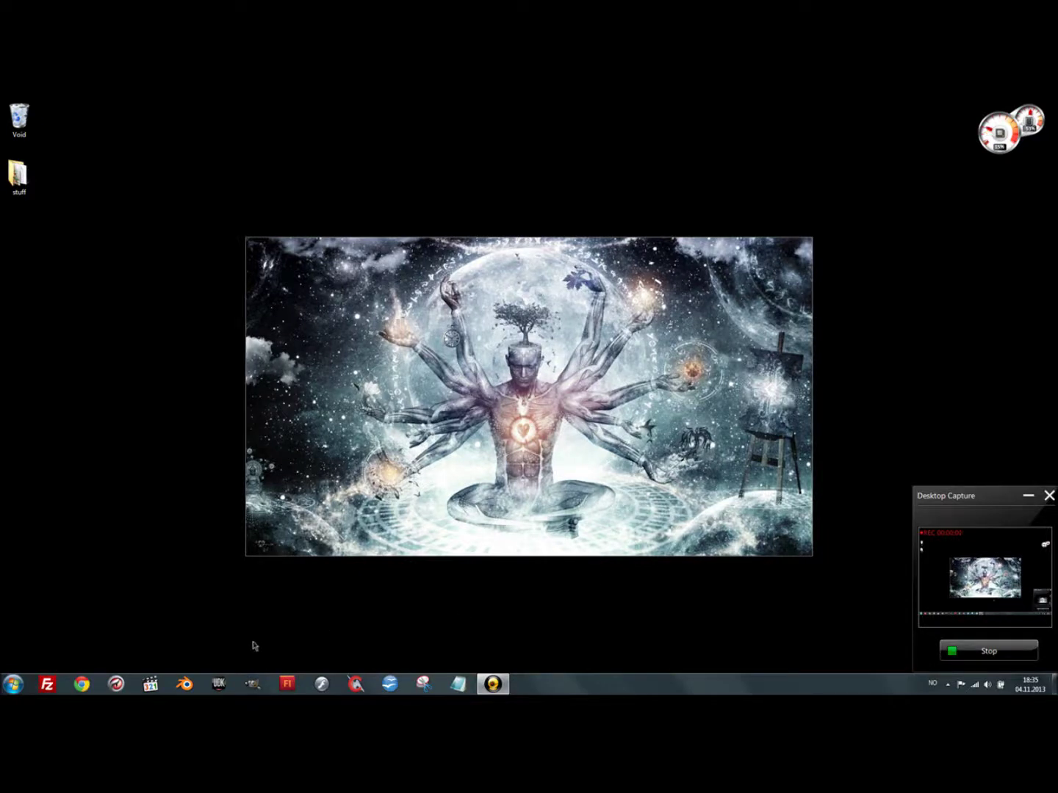
- Launch Blender, dismiss the splash screen and orbit around the default cube scene
{"action": "left_click", "coordinate": [185, 684]}
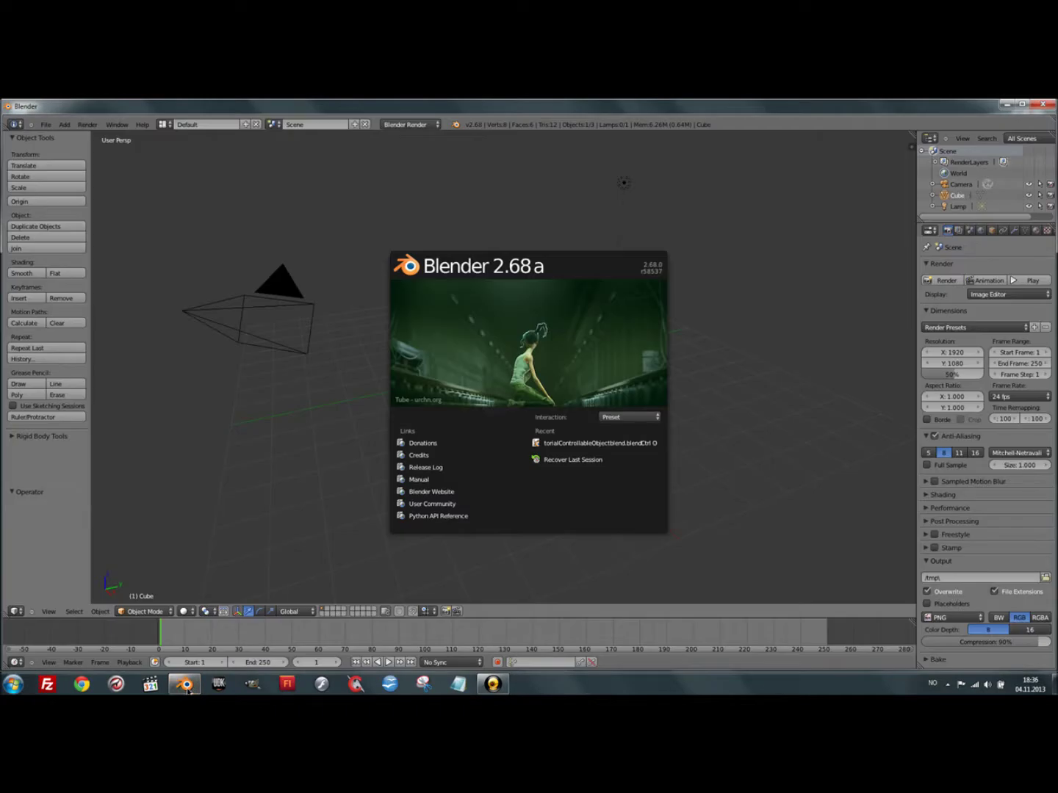
{"action": "left_click", "coordinate": [470, 440]}
{"action": "mouse_move", "coordinate": [470, 427]}
{"action": "middle_mouse_down"}
{"action": "mouse_move", "coordinate": [465, 382]}
{"action": "mouse_move", "coordinate": [354, 407]}
{"action": "middle_mouse_up"}
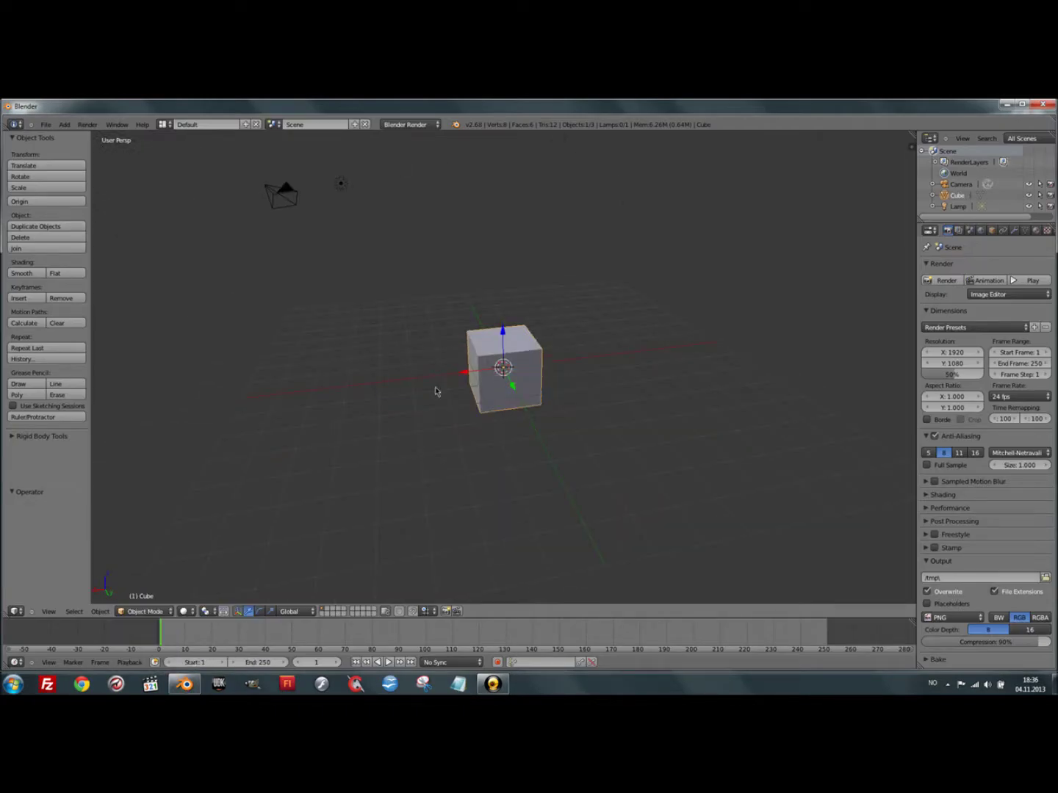
{"action": "key", "text": "shift+a"}
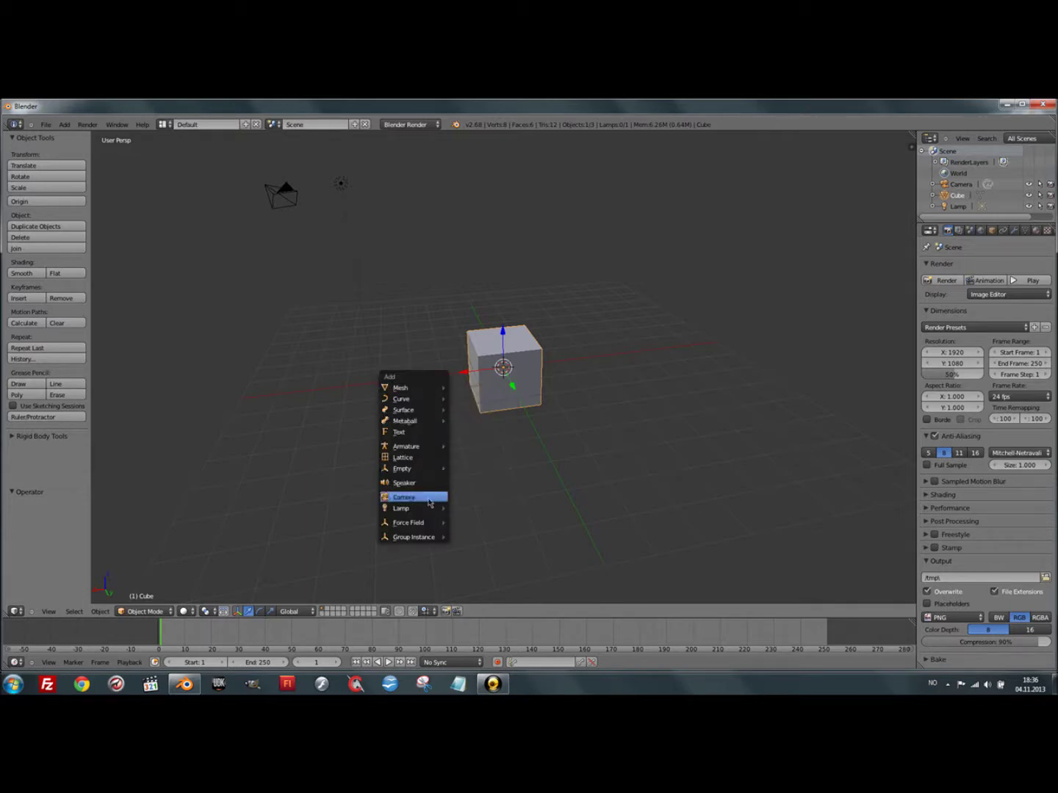
- Add a point lamp and place it up to the right of the cube
{"action": "left_click", "coordinate": [467, 507]}
{"action": "mouse_move", "coordinate": [466, 509]}
{"action": "middle_mouse_down"}
{"action": "mouse_move", "coordinate": [496, 484]}
{"action": "mouse_move", "coordinate": [524, 483]}
{"action": "middle_mouse_up"}
{"action": "key", "text": "g"}
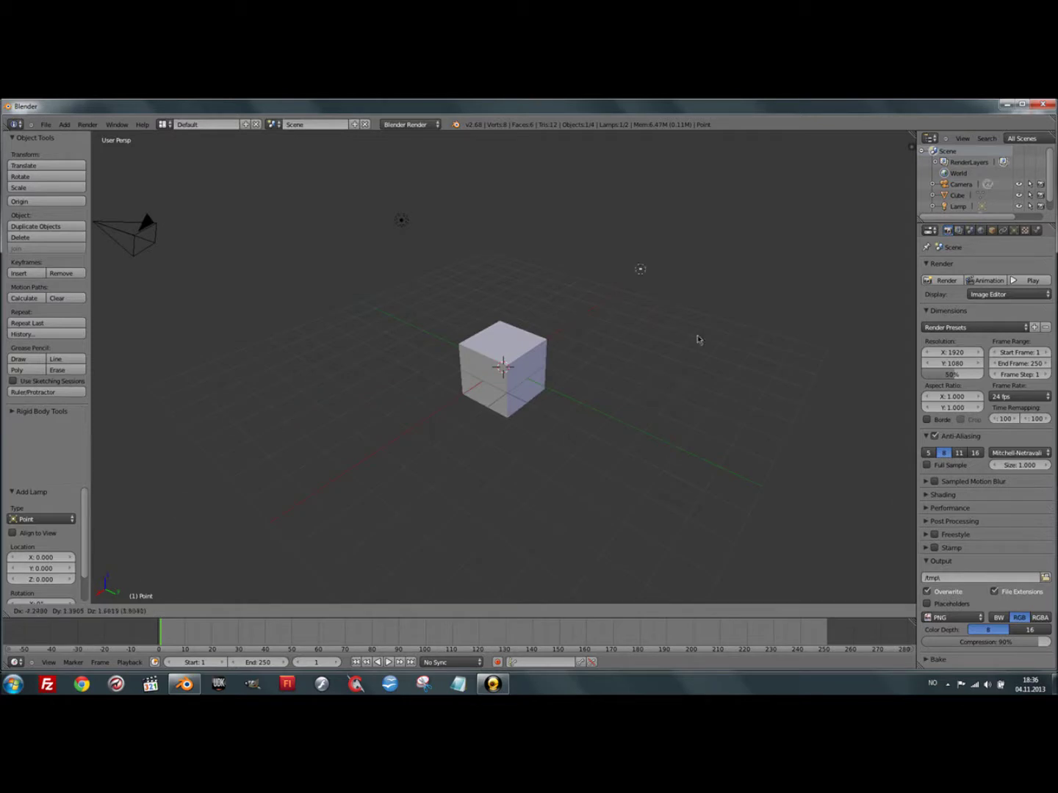
{"action": "left_click", "coordinate": [725, 304]}
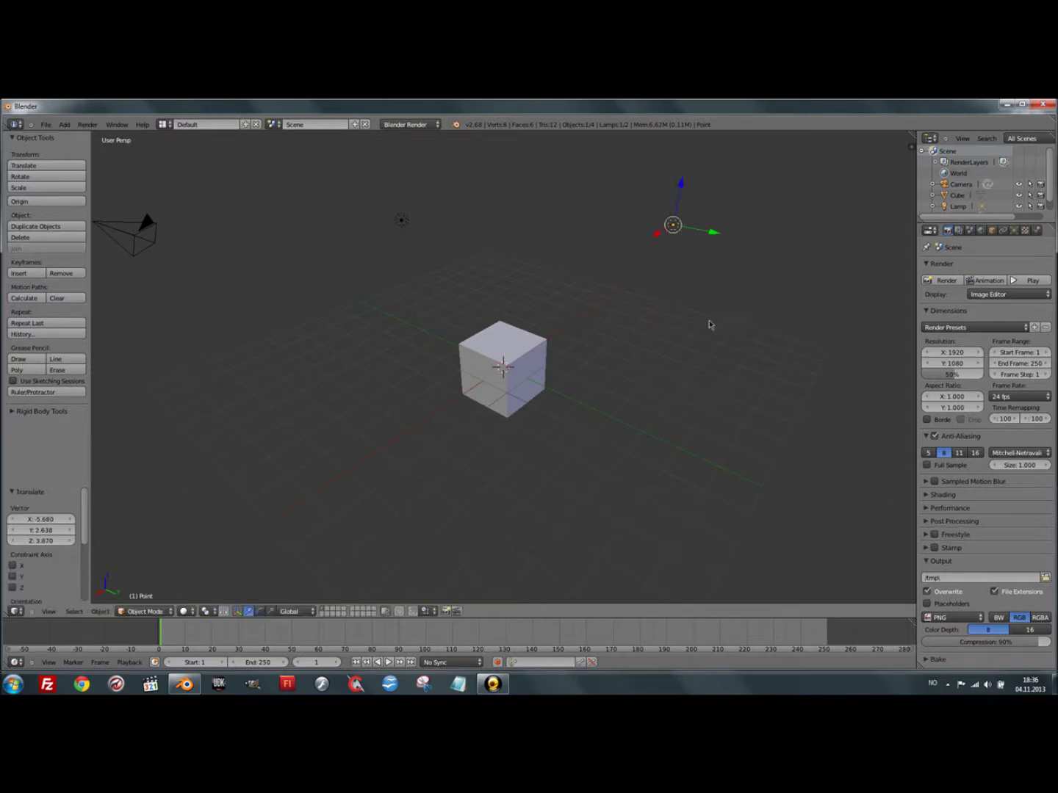
- Switch the viewport shading to Texture
{"action": "left_click", "coordinate": [187, 614]}
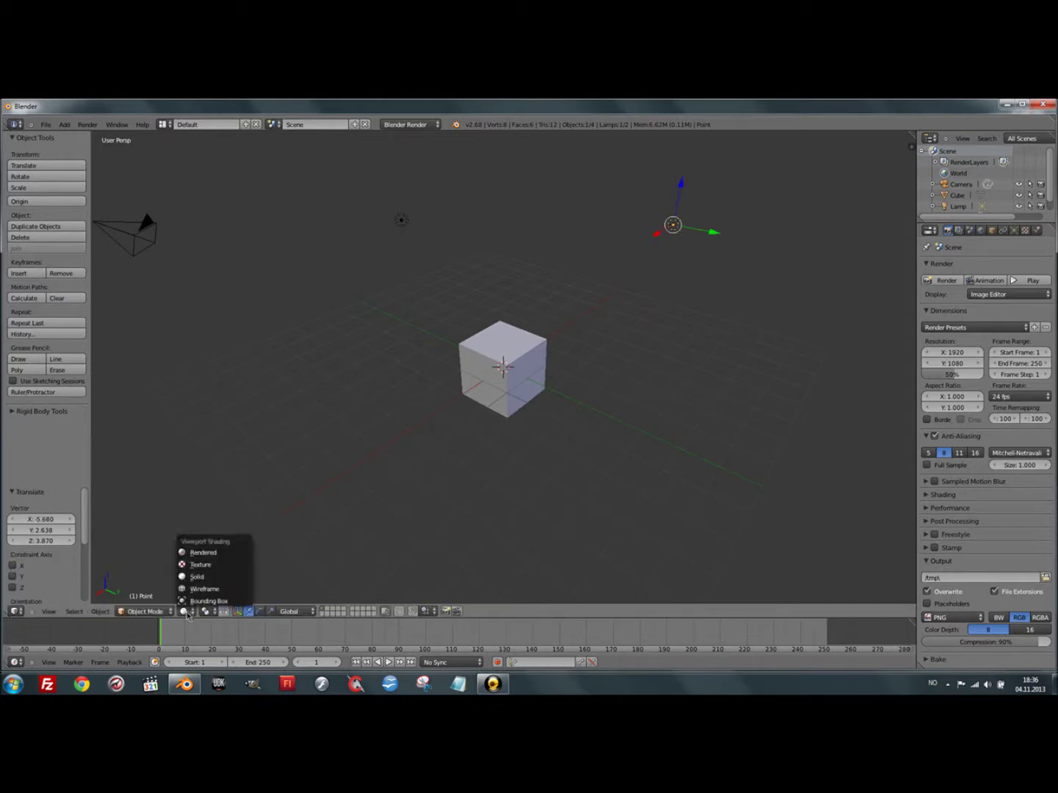
{"action": "left_click", "coordinate": [200, 566]}
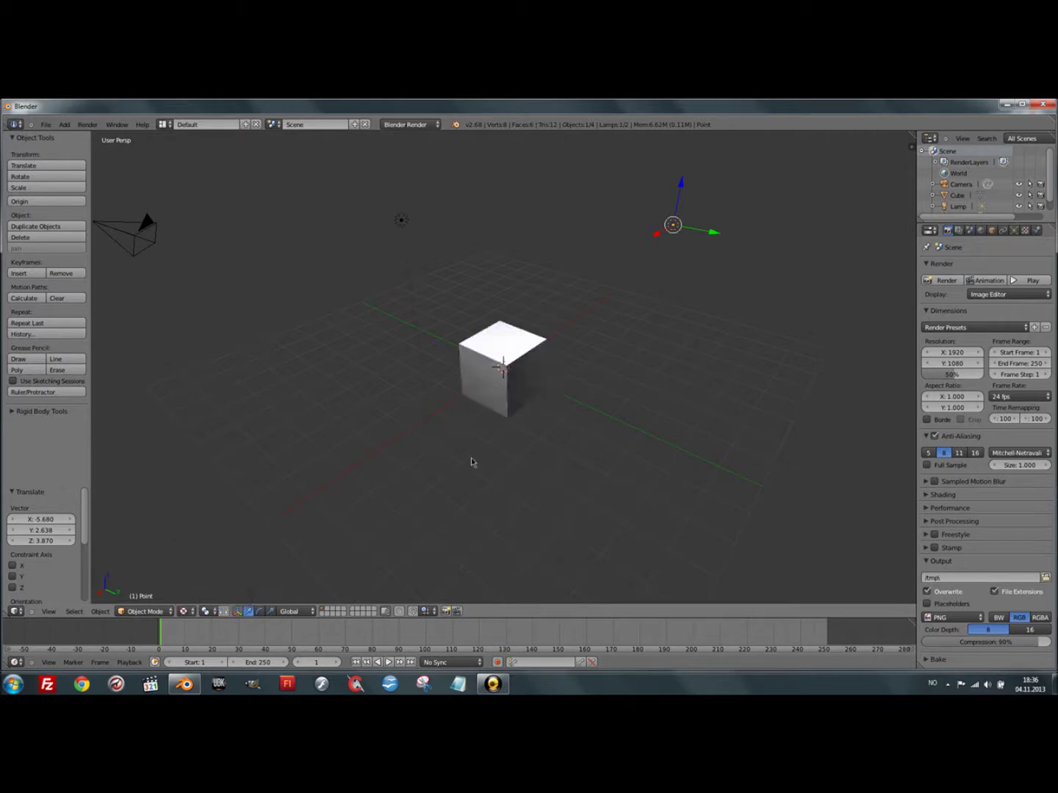
{"action": "middle_click_drag", "start_coordinate": [472, 463], "coordinate": [390, 438]}
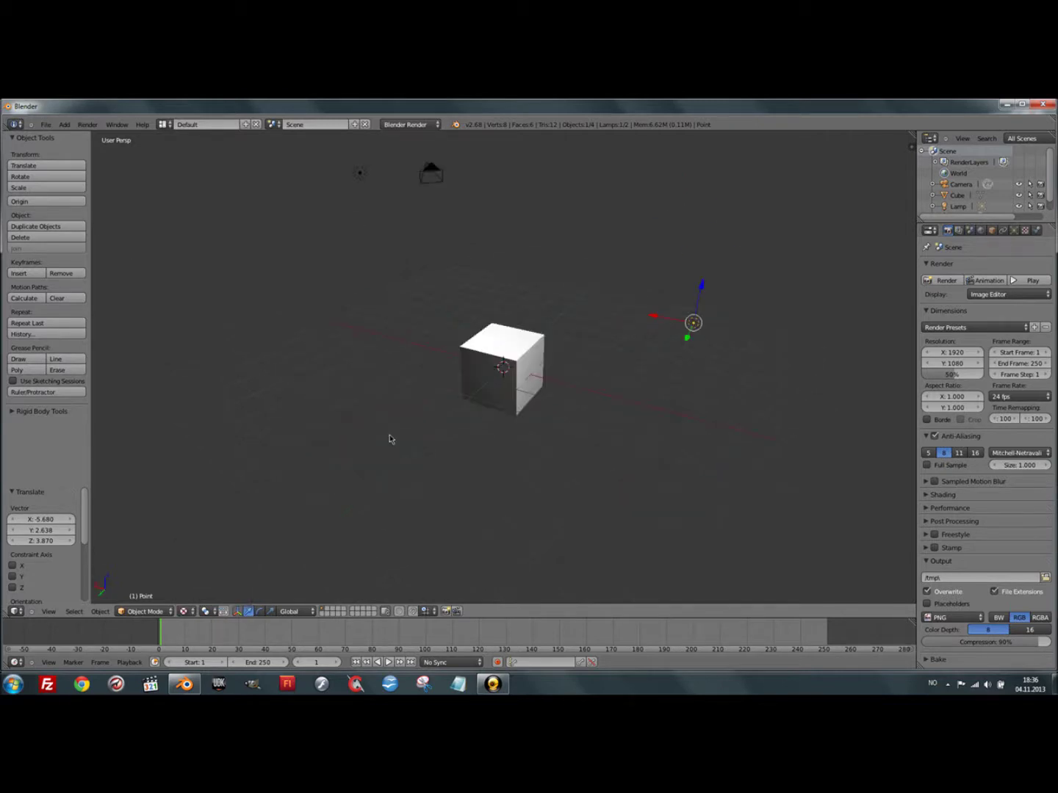
- Raise the cube about 1.187 units along Z
{"action": "right_click", "coordinate": [490, 358]}
{"action": "left_click_drag", "start_coordinate": [503, 344], "coordinate": [499, 306]}
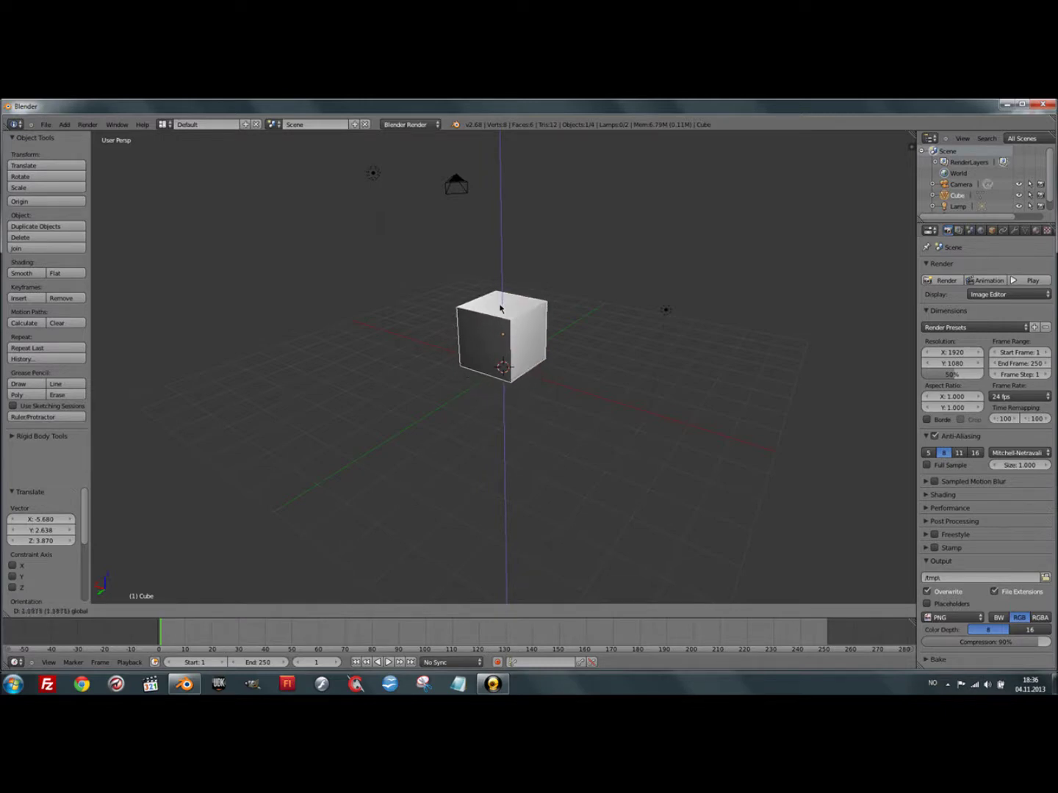
{"action": "left_click_drag", "start_coordinate": [500, 306], "coordinate": [501, 307]}
{"action": "mouse_move", "coordinate": [427, 395]}
{"action": "middle_mouse_down"}
{"action": "mouse_move", "coordinate": [519, 413]}
{"action": "mouse_move", "coordinate": [625, 348]}
{"action": "mouse_move", "coordinate": [628, 392]}
{"action": "mouse_move", "coordinate": [646, 228]}
{"action": "middle_mouse_up"}
- Move the original lamp to a new position and reselect the cube
{"action": "right_click", "coordinate": [646, 224]}
{"action": "key", "text": "g"}
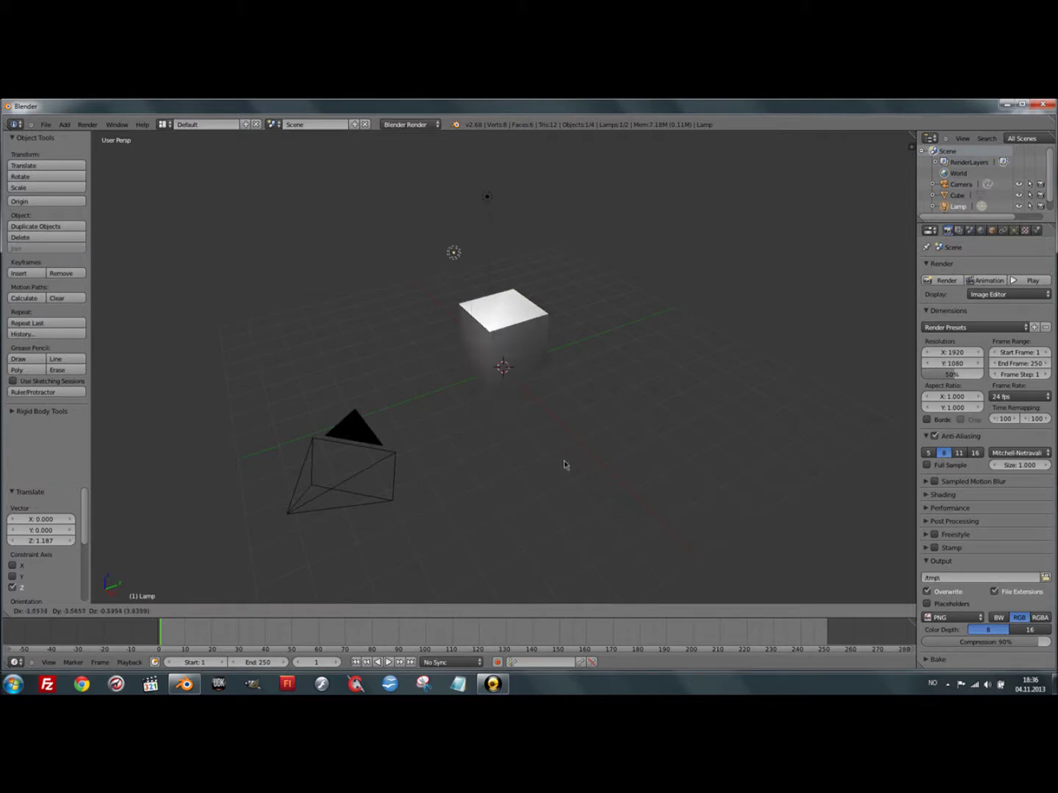
{"action": "left_click", "coordinate": [551, 466]}
{"action": "mouse_move", "coordinate": [632, 452]}
{"action": "middle_mouse_down"}
{"action": "mouse_move", "coordinate": [491, 475]}
{"action": "mouse_move", "coordinate": [503, 467]}
{"action": "middle_mouse_up"}
{"action": "scroll", "coordinate": [506, 461], "scroll_direction": "up", "scroll_amount": 2}
{"action": "scroll", "coordinate": [519, 428], "scroll_direction": "up", "scroll_amount": 2}
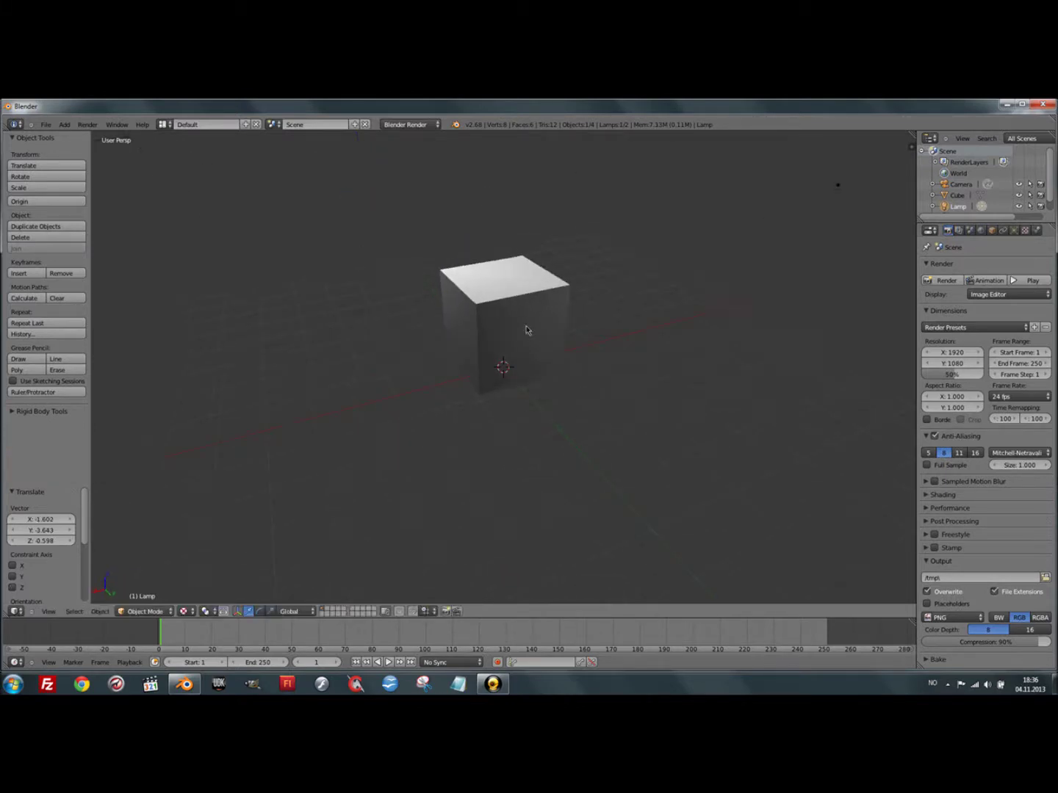
{"action": "right_click", "coordinate": [531, 356]}
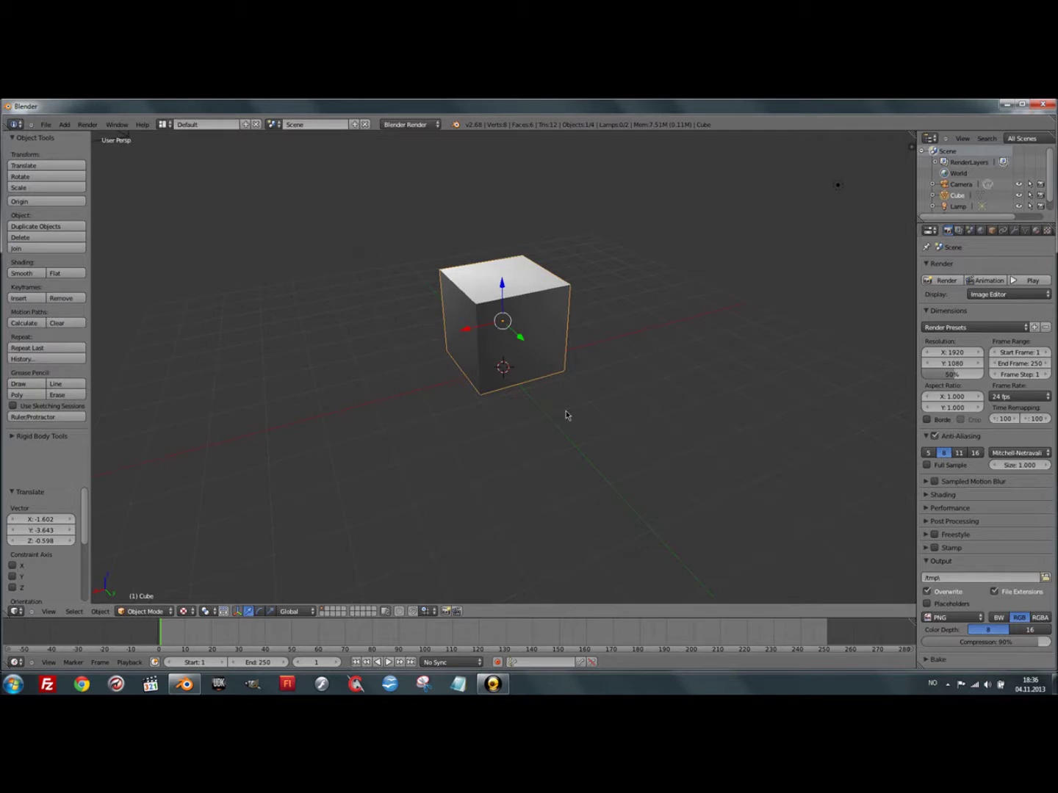
{"action": "left_click", "coordinate": [153, 613]}
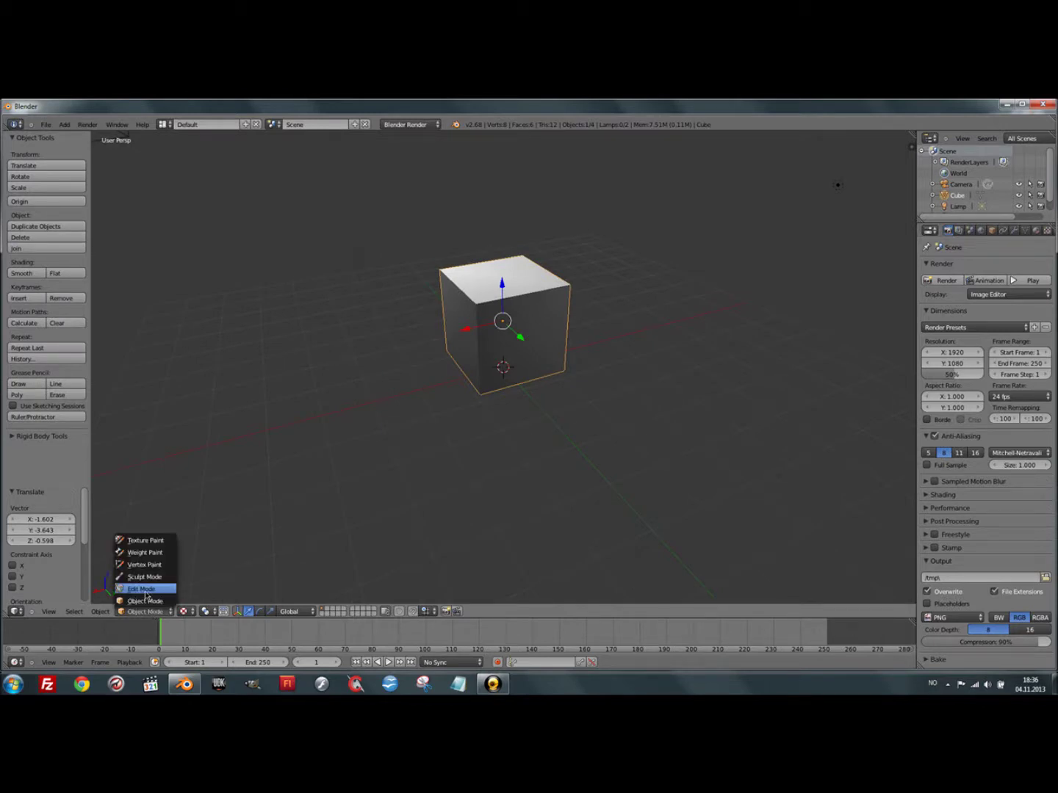
- In Edit Mode, Smart UV Project the cube at a 66° angle limit, then switch to UV Editing
{"action": "left_click", "coordinate": [145, 595]}
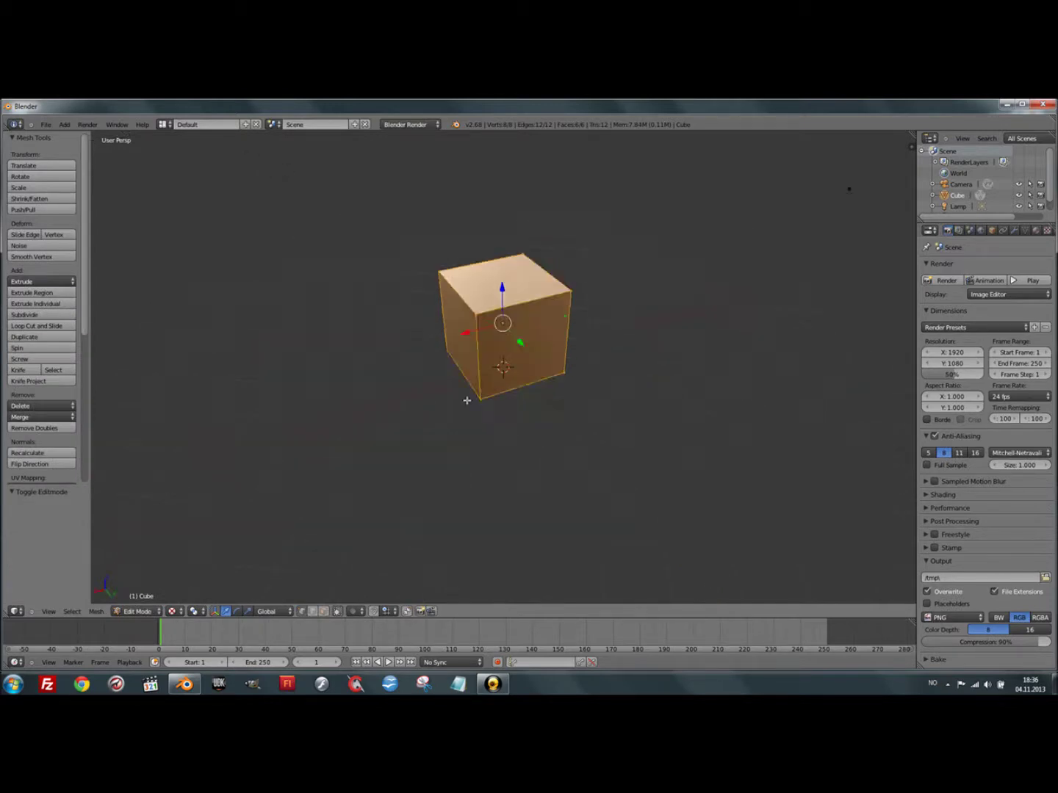
{"action": "middle_click_drag", "start_coordinate": [543, 390], "coordinate": [596, 413]}
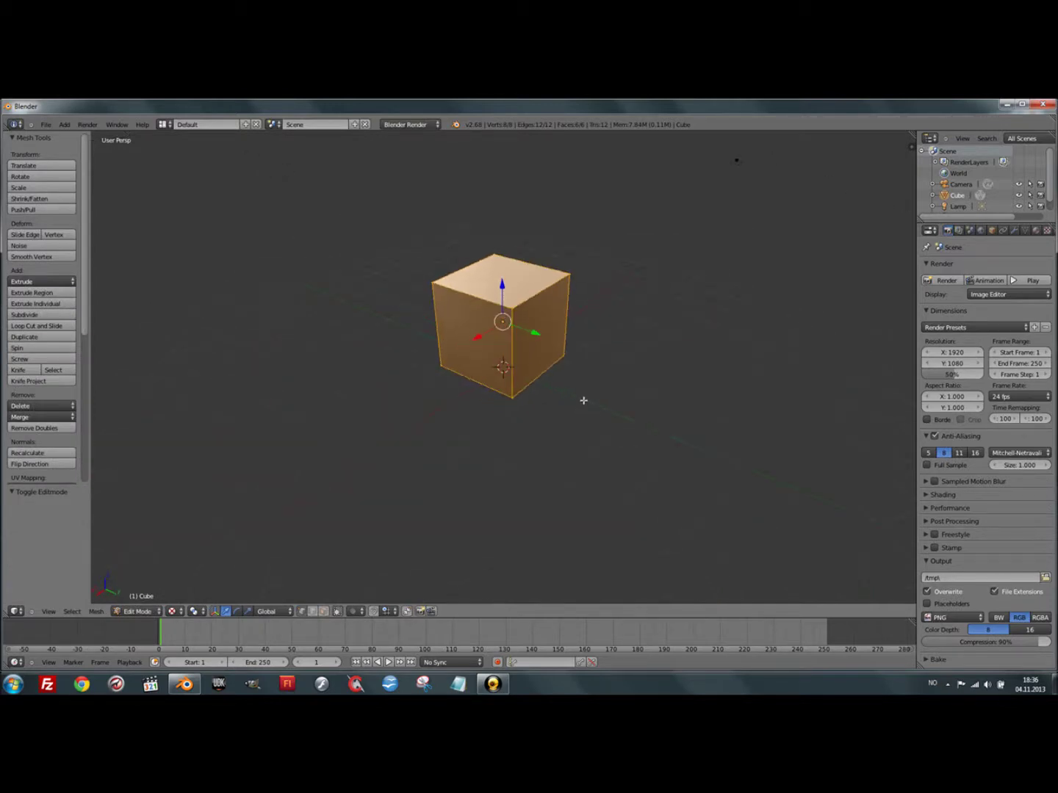
{"action": "key", "text": "u"}
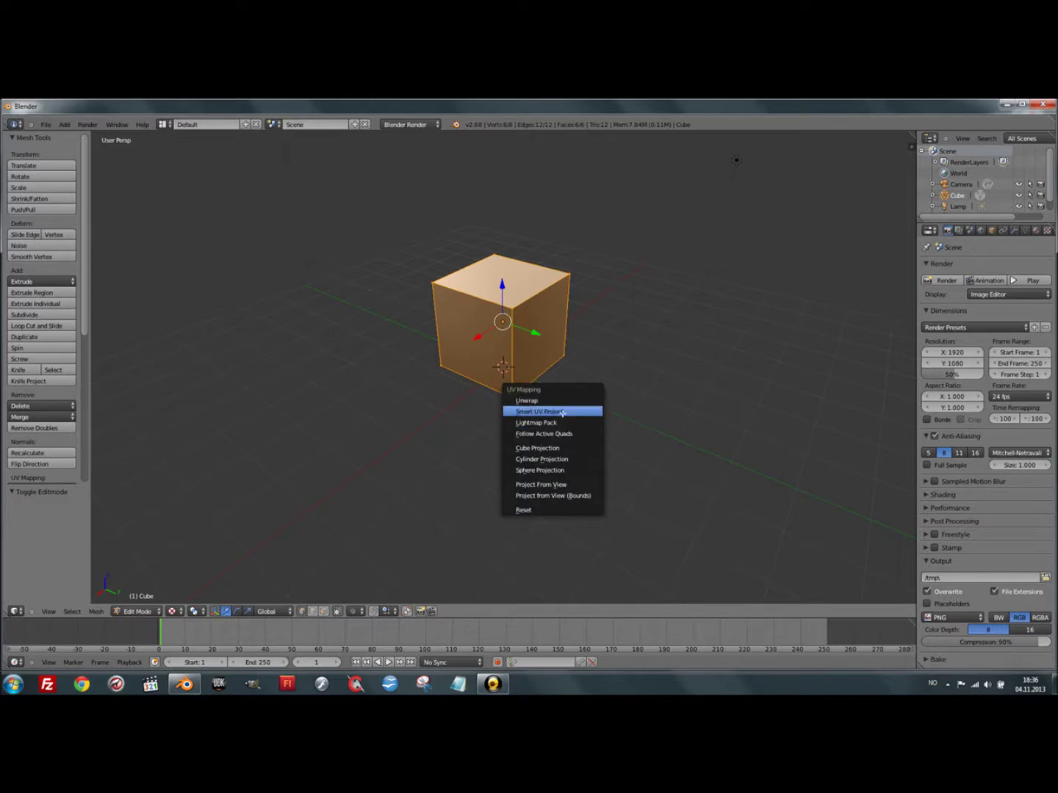
{"action": "left_click", "coordinate": [554, 412]}
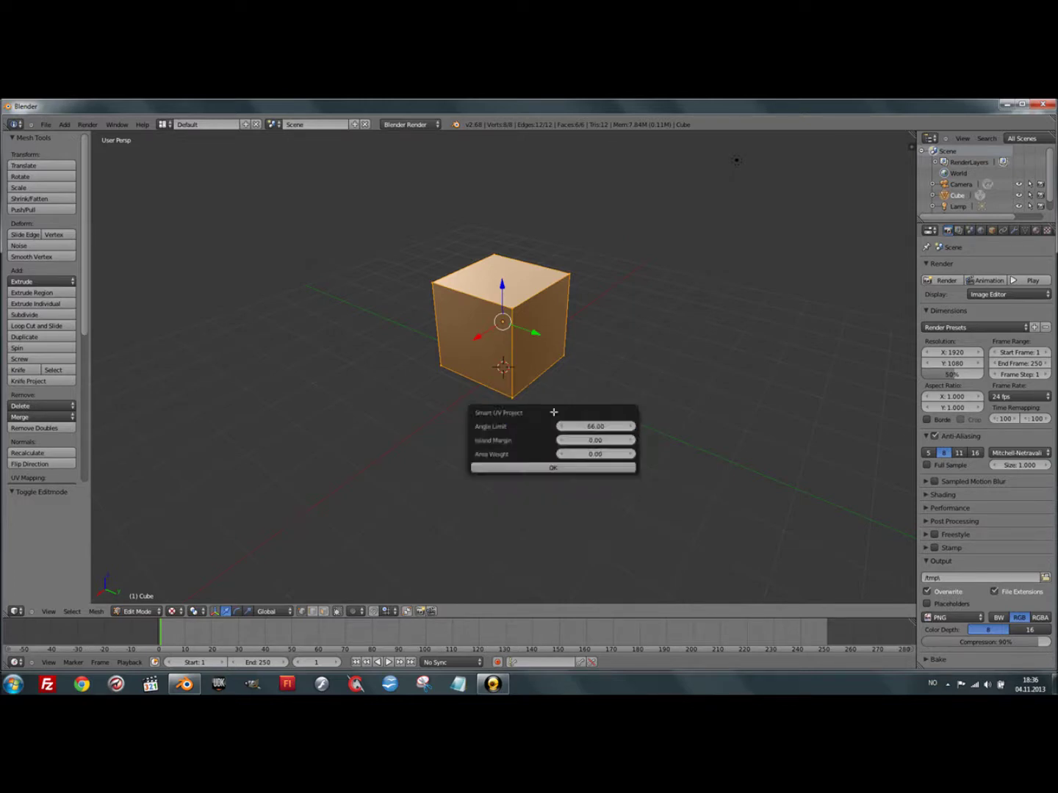
{"action": "left_click", "coordinate": [544, 467]}
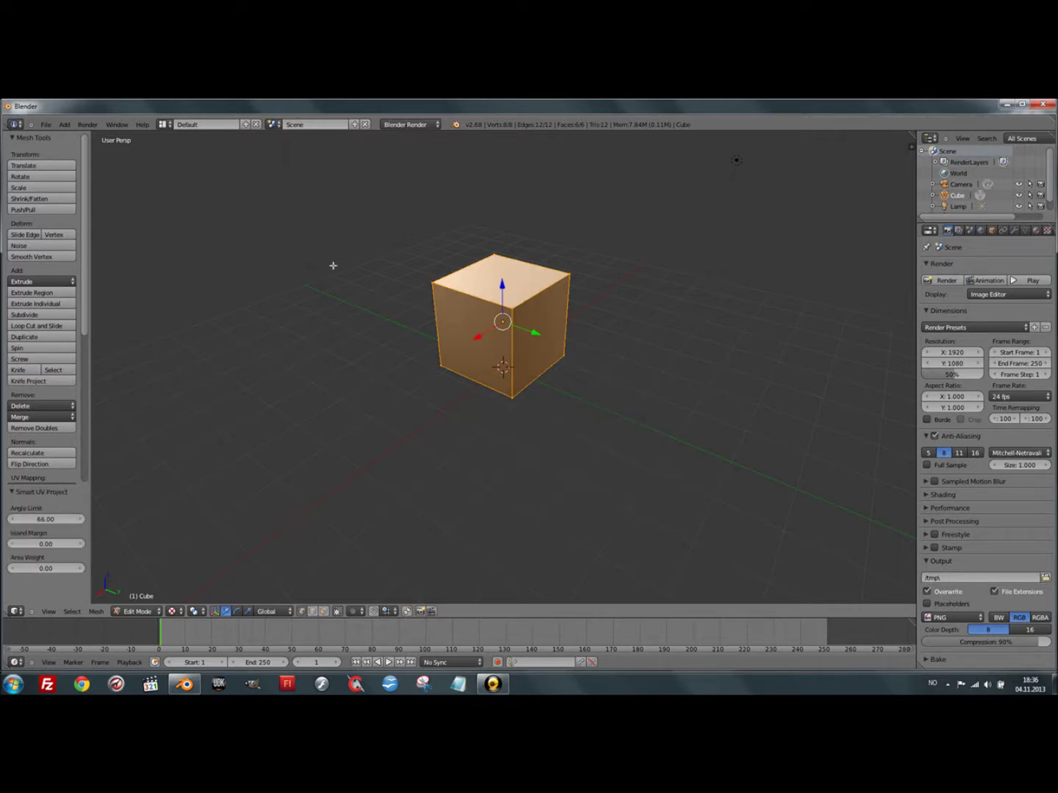
{"action": "left_click", "coordinate": [163, 125]}
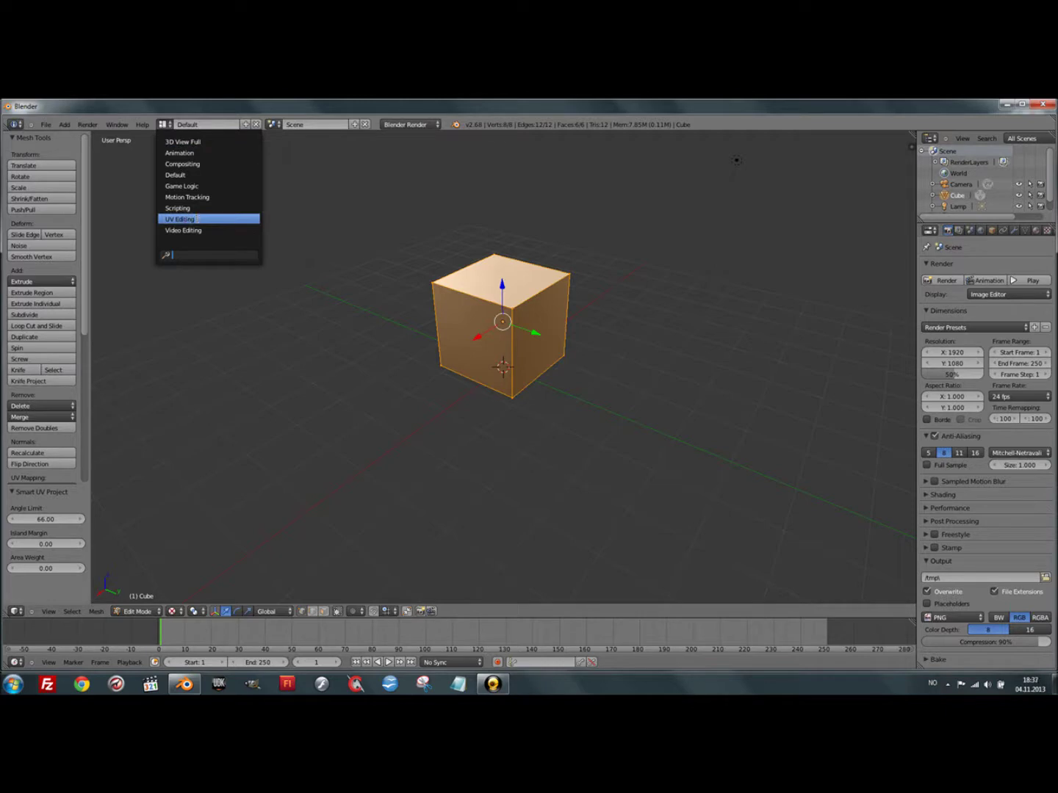
{"action": "left_click", "coordinate": [199, 220]}
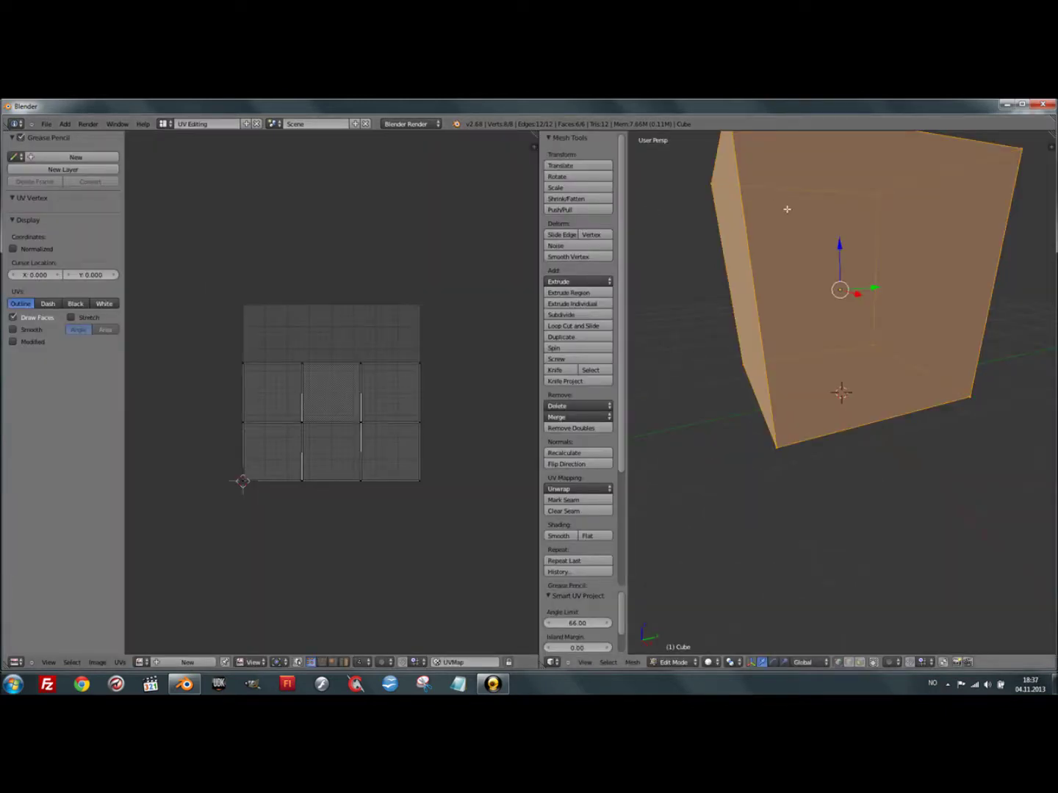
- Select all six UV faces of the cube and zoom in on the unwrap
{"action": "middle_click_drag", "start_coordinate": [787, 209], "coordinate": [765, 253]}
{"action": "scroll", "coordinate": [778, 238], "scroll_direction": "down", "scroll_amount": 5}
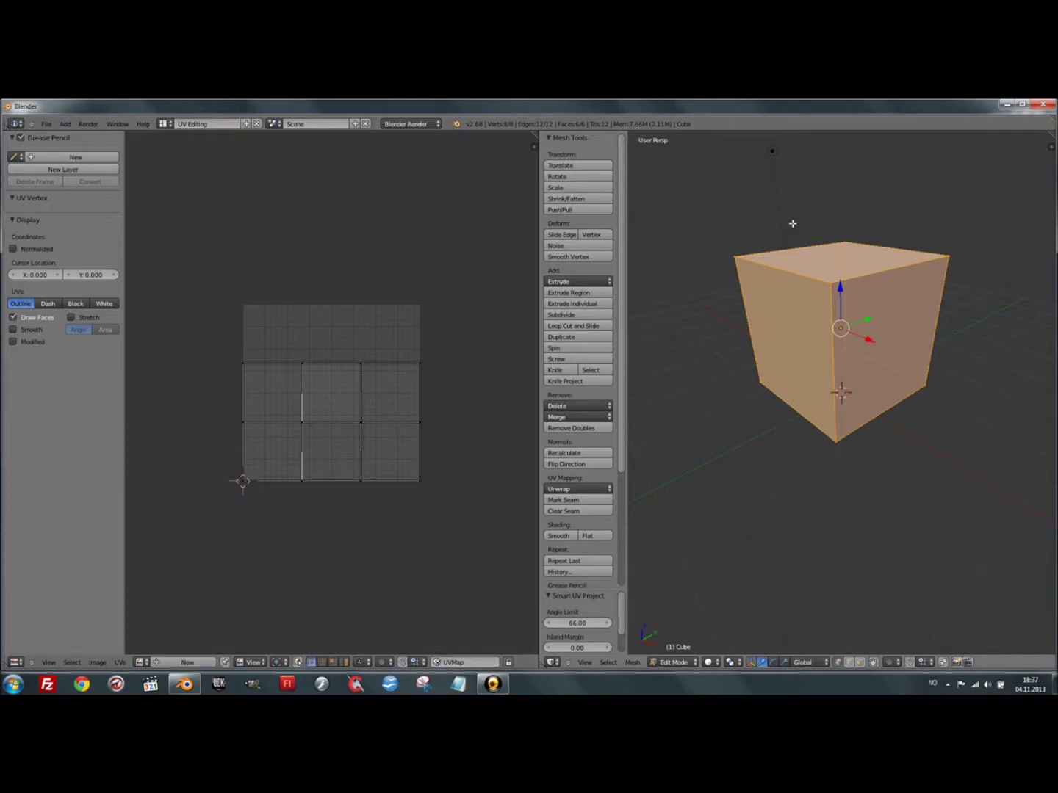
{"action": "right_click", "coordinate": [333, 415]}
{"action": "middle_click_drag", "start_coordinate": [345, 393], "coordinate": [348, 390]}
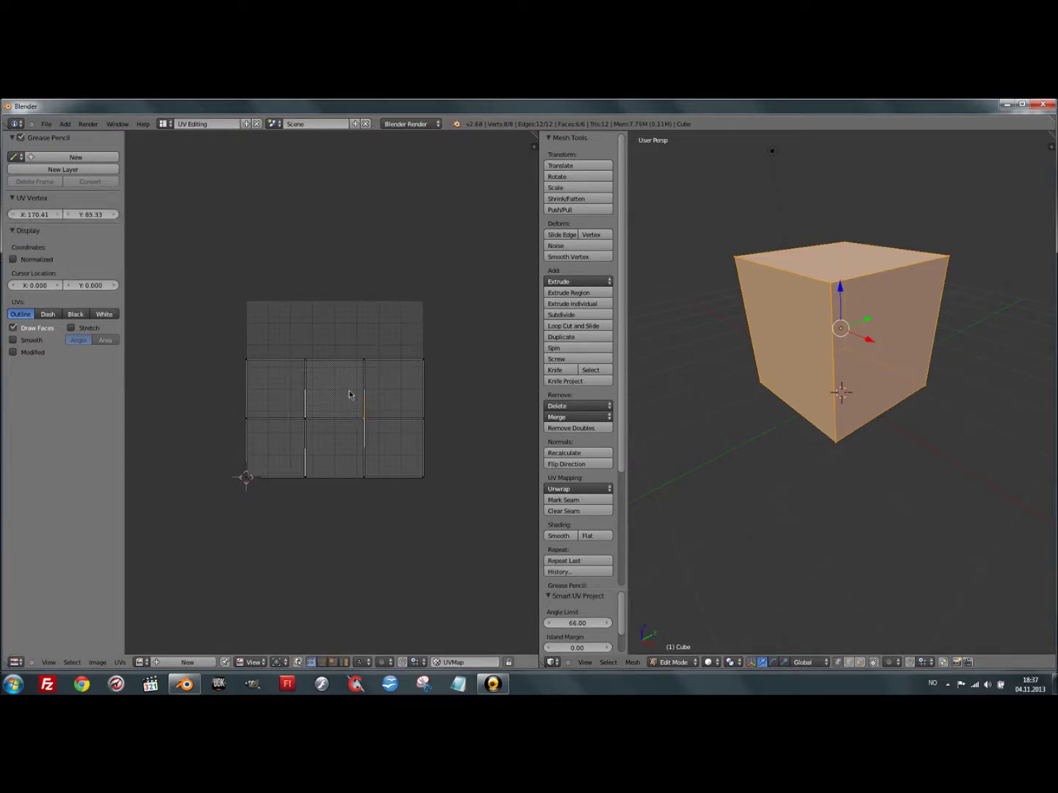
{"action": "key", "text": "a"}
{"action": "scroll", "coordinate": [306, 456], "scroll_direction": "up", "scroll_amount": 1}
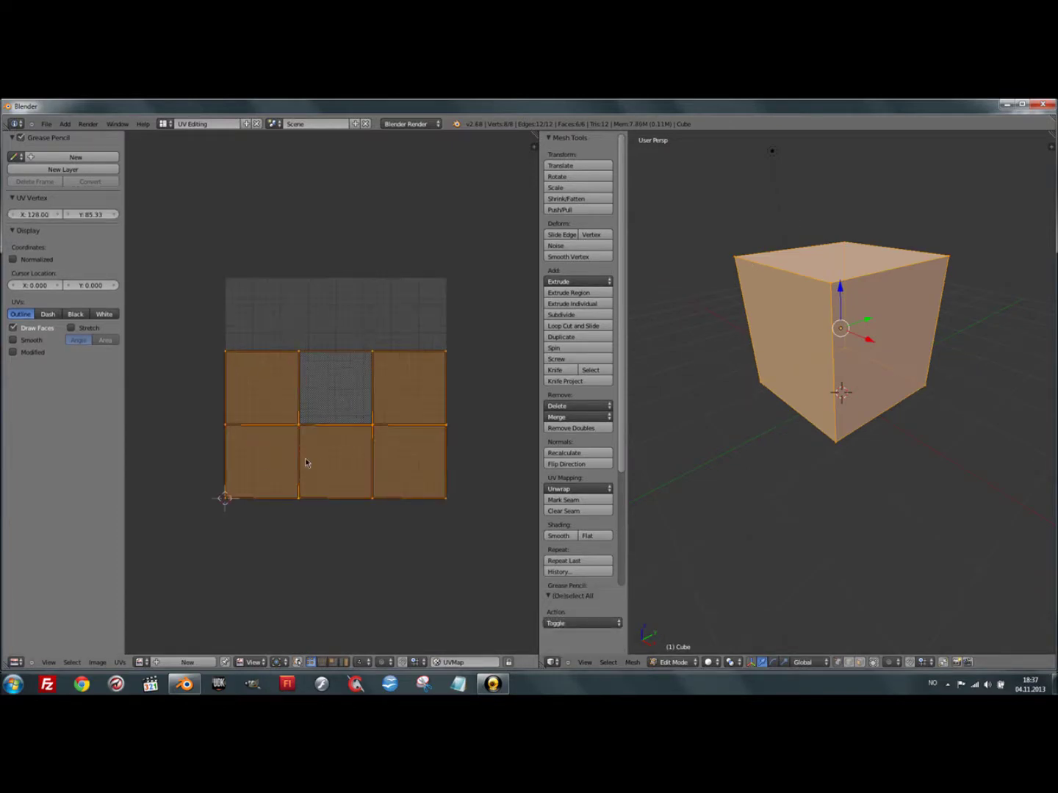
{"action": "scroll", "coordinate": [306, 461], "scroll_direction": "up", "scroll_amount": 1}
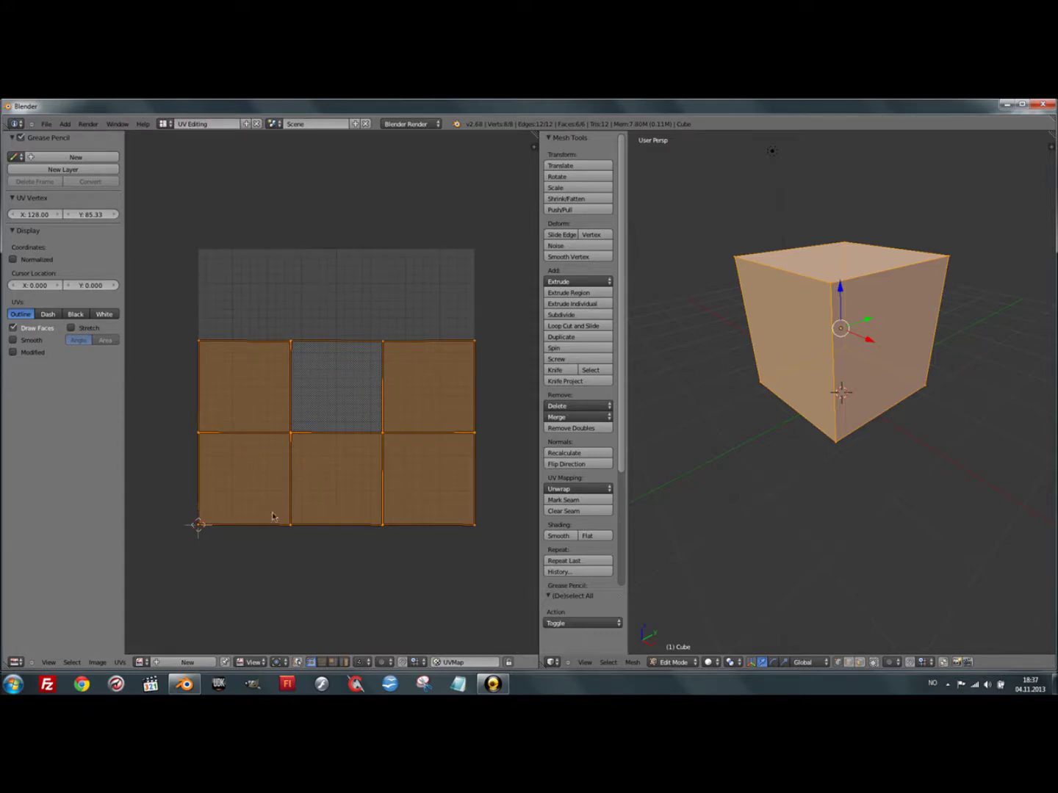
{"action": "left_click", "coordinate": [119, 663]}
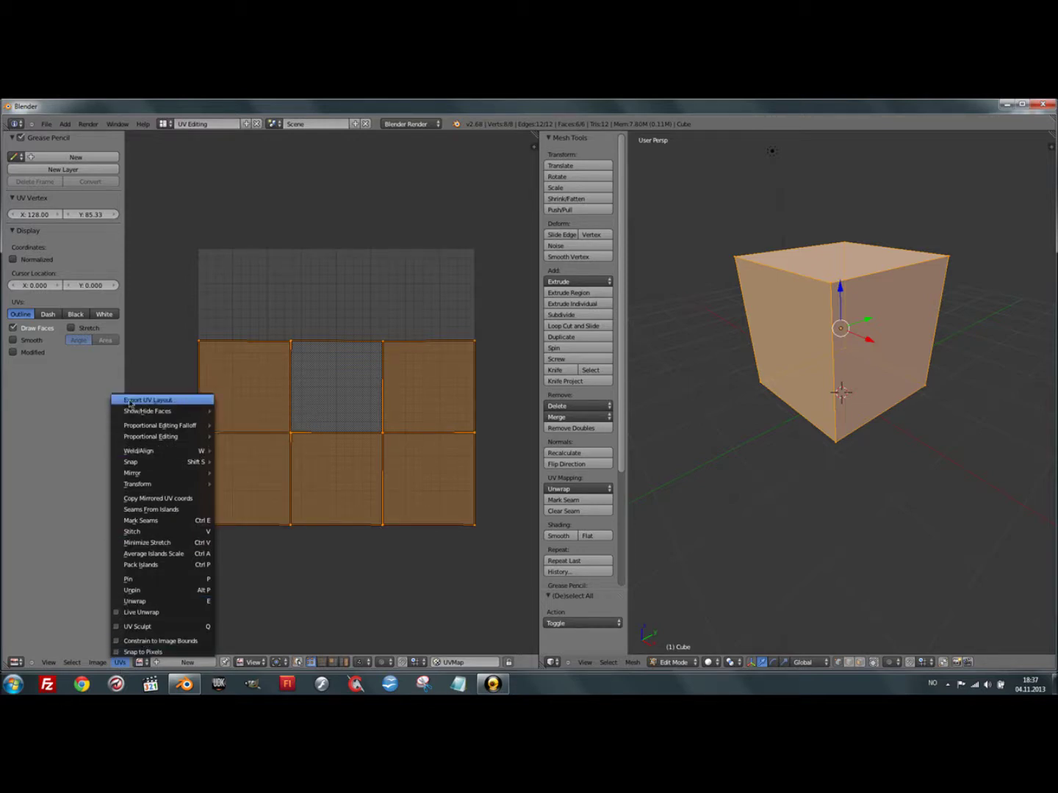
- Export the UV layout as HealthCreat.png into Game Design > Tutorials > Blender static mesh
{"action": "left_click", "coordinate": [177, 404]}
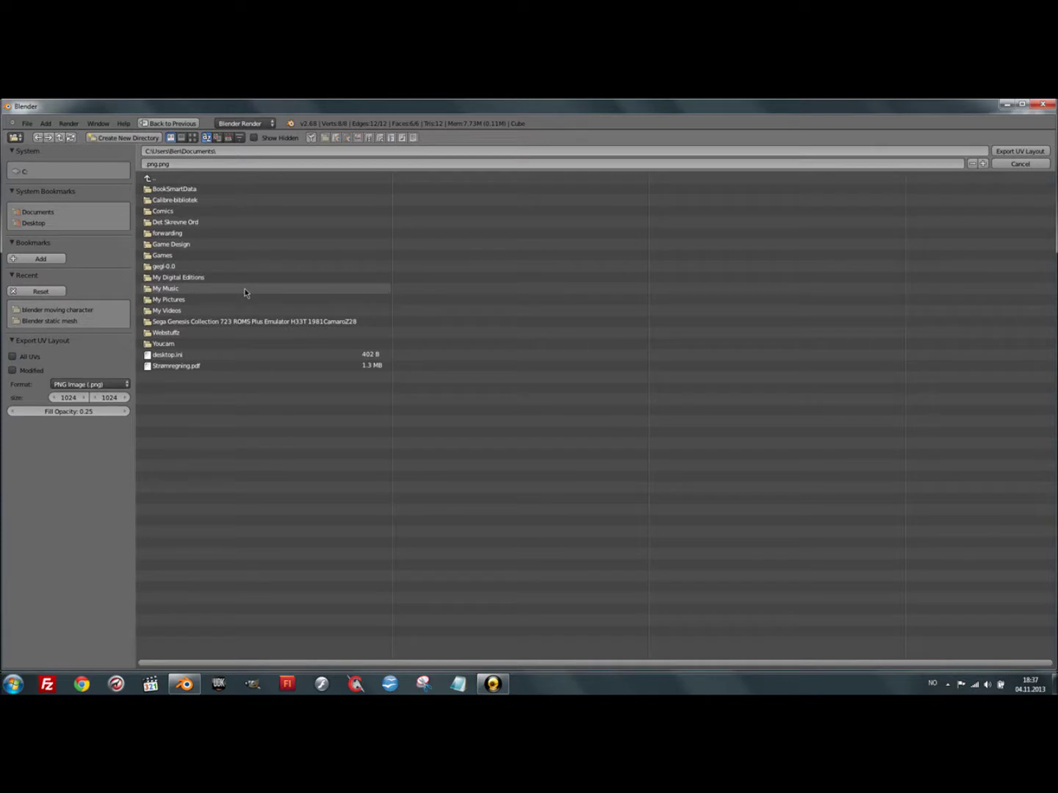
{"action": "left_click", "coordinate": [177, 244]}
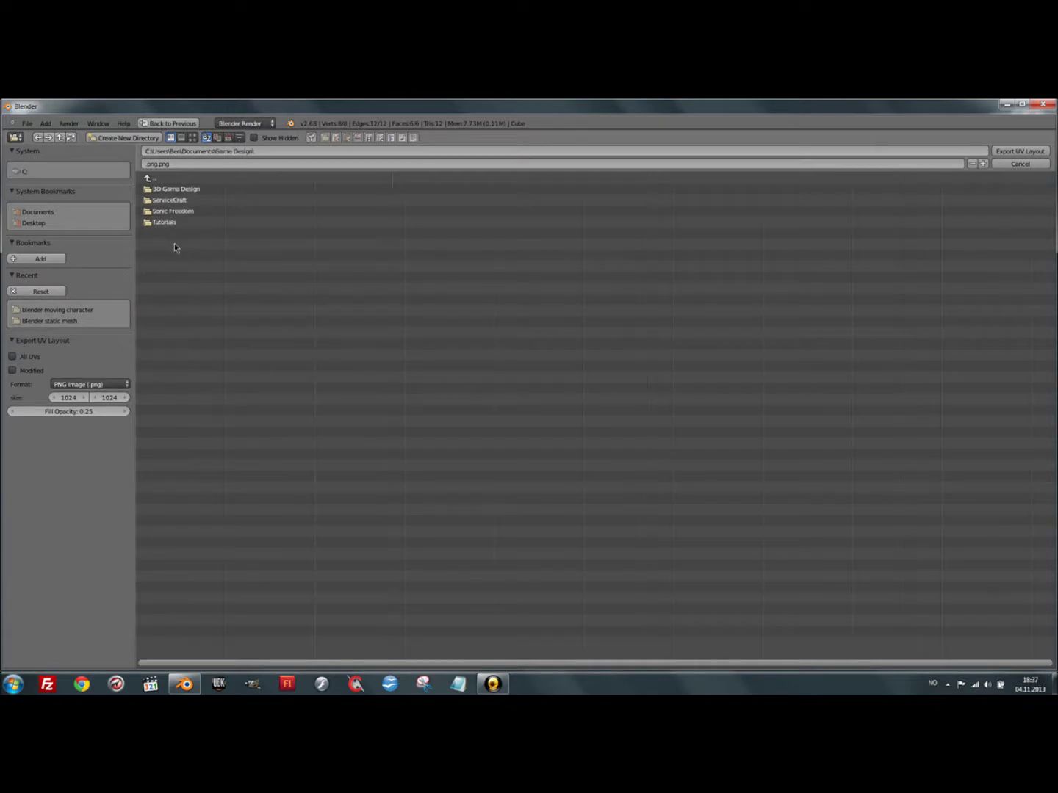
{"action": "left_click", "coordinate": [163, 224]}
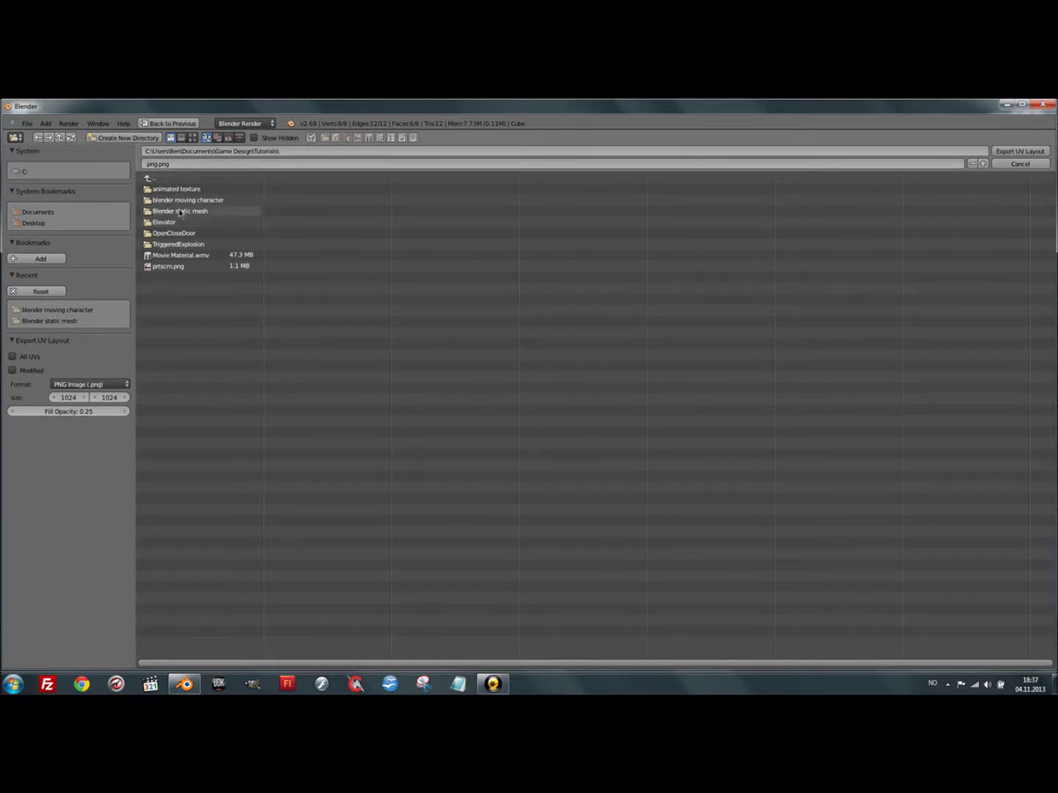
{"action": "left_click", "coordinate": [180, 212]}
{"action": "left_click", "coordinate": [149, 164]}
{"action": "type", "text": "HealthCreat"}
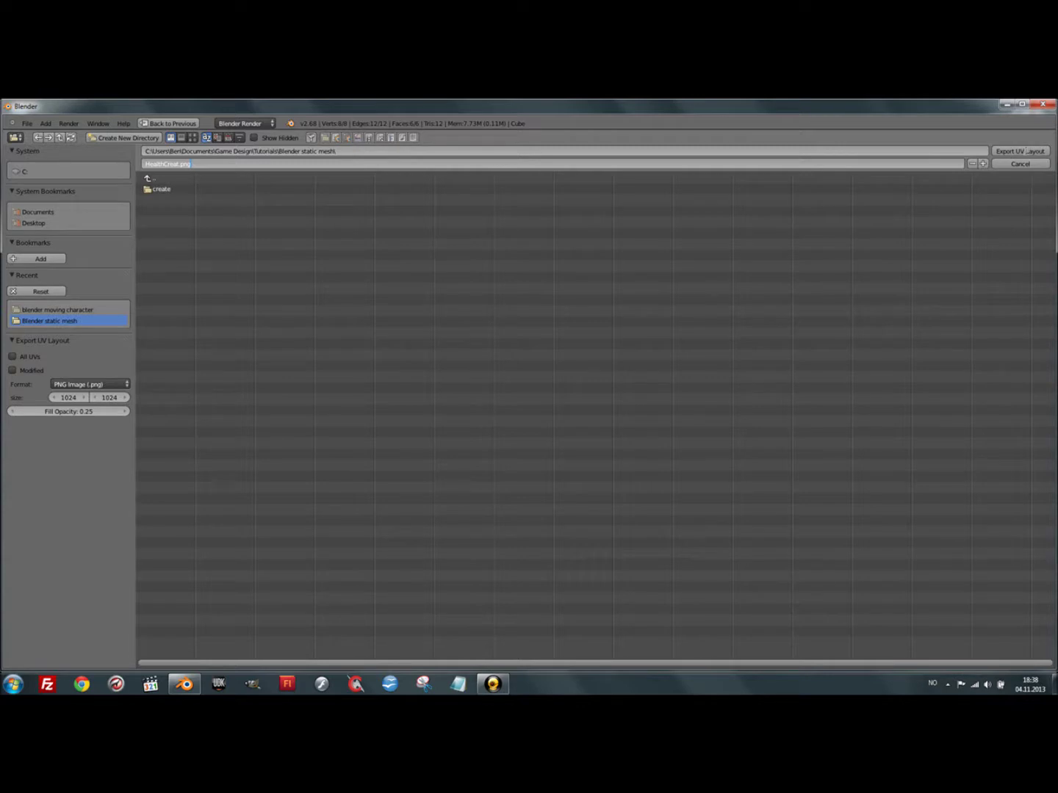
{"action": "left_click", "coordinate": [1015, 150]}
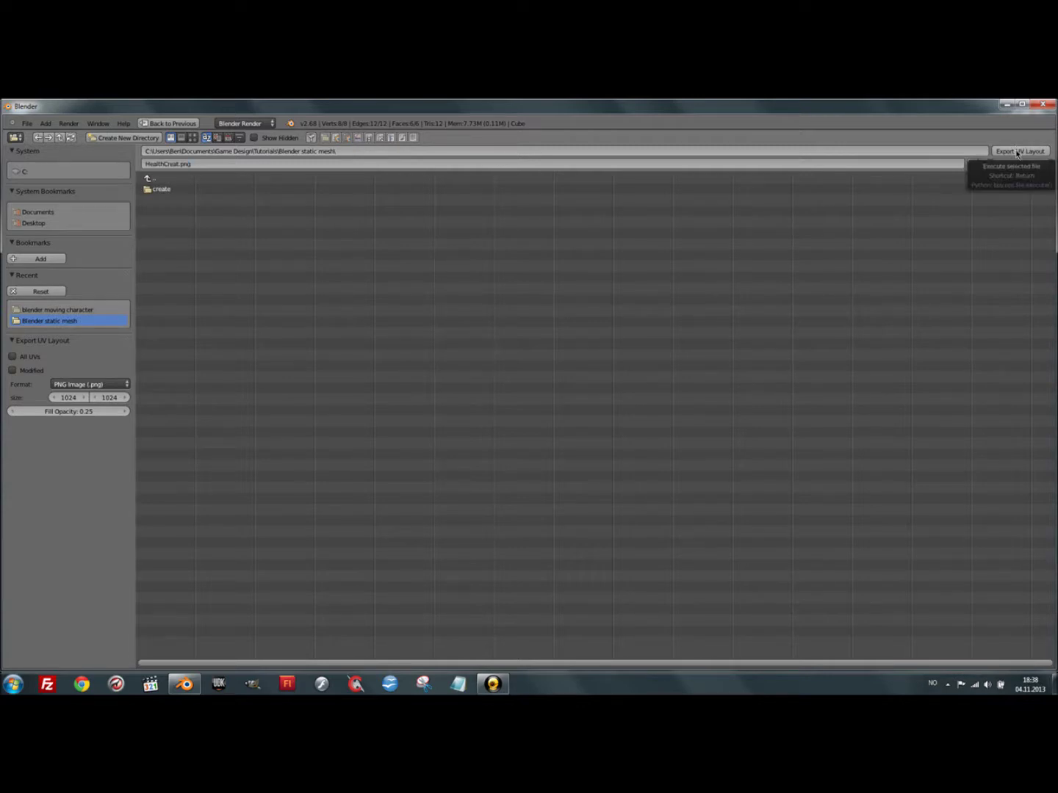
{"action": "left_click", "coordinate": [1016, 153]}
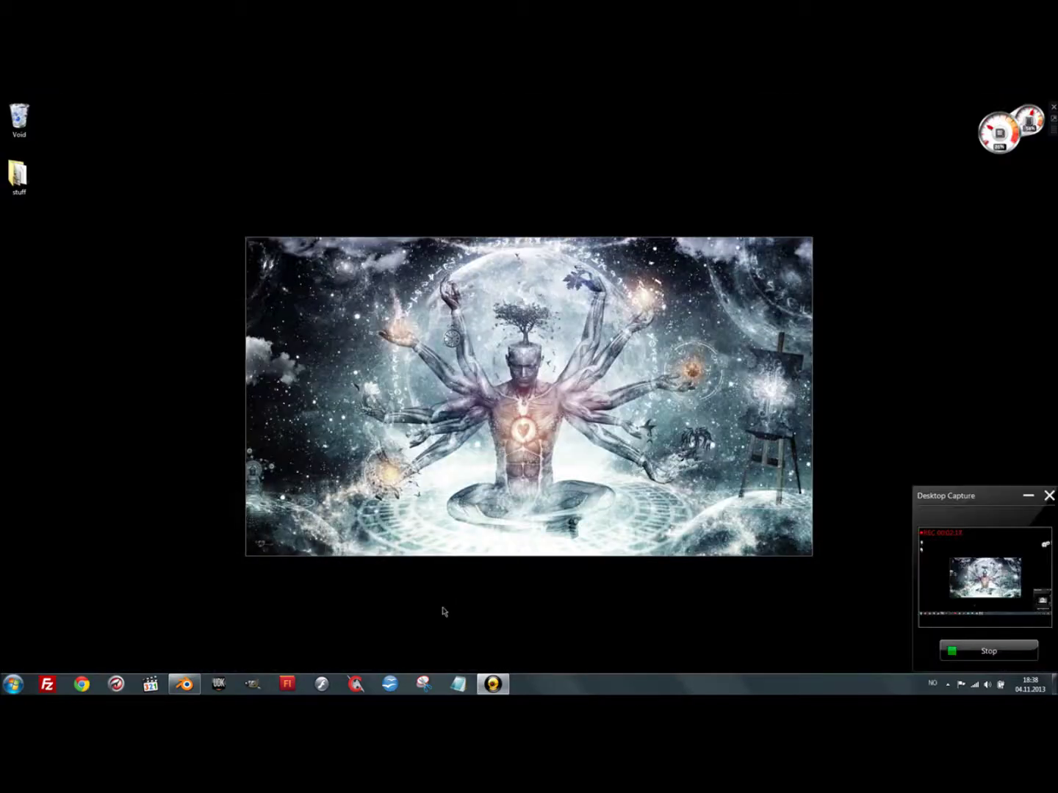
- Launch GIMP and open a file browser window on the Music library
{"action": "left_click", "coordinate": [252, 684]}
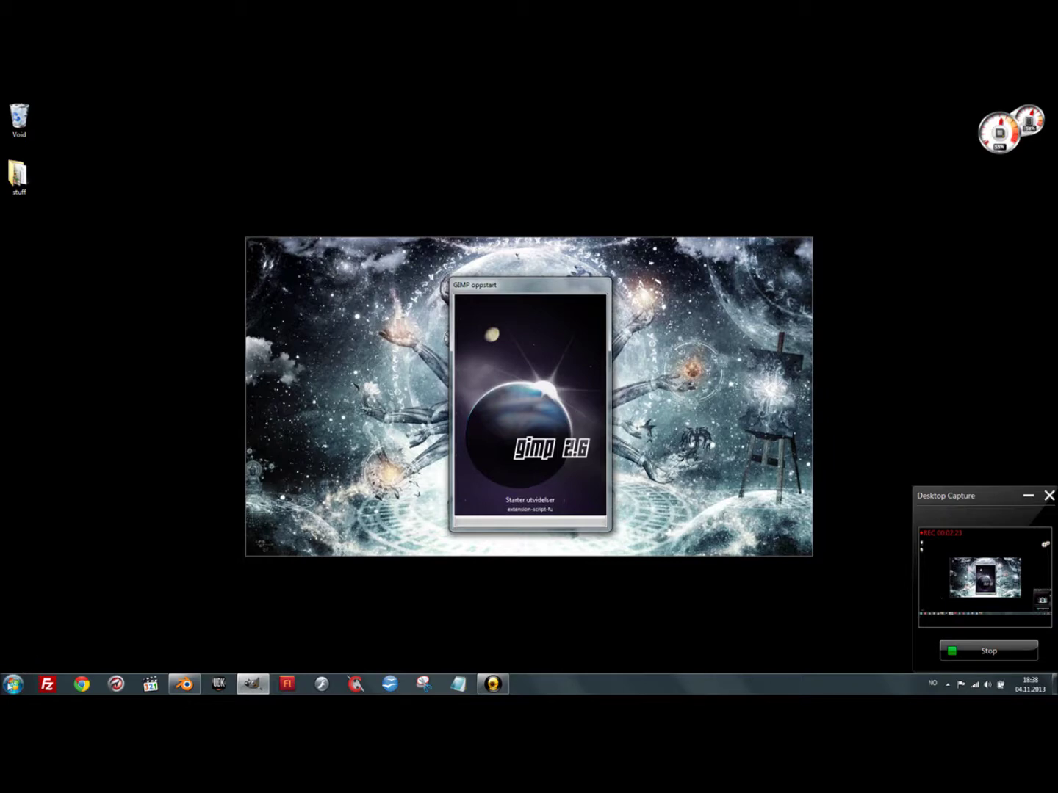
{"action": "left_click", "coordinate": [11, 684]}
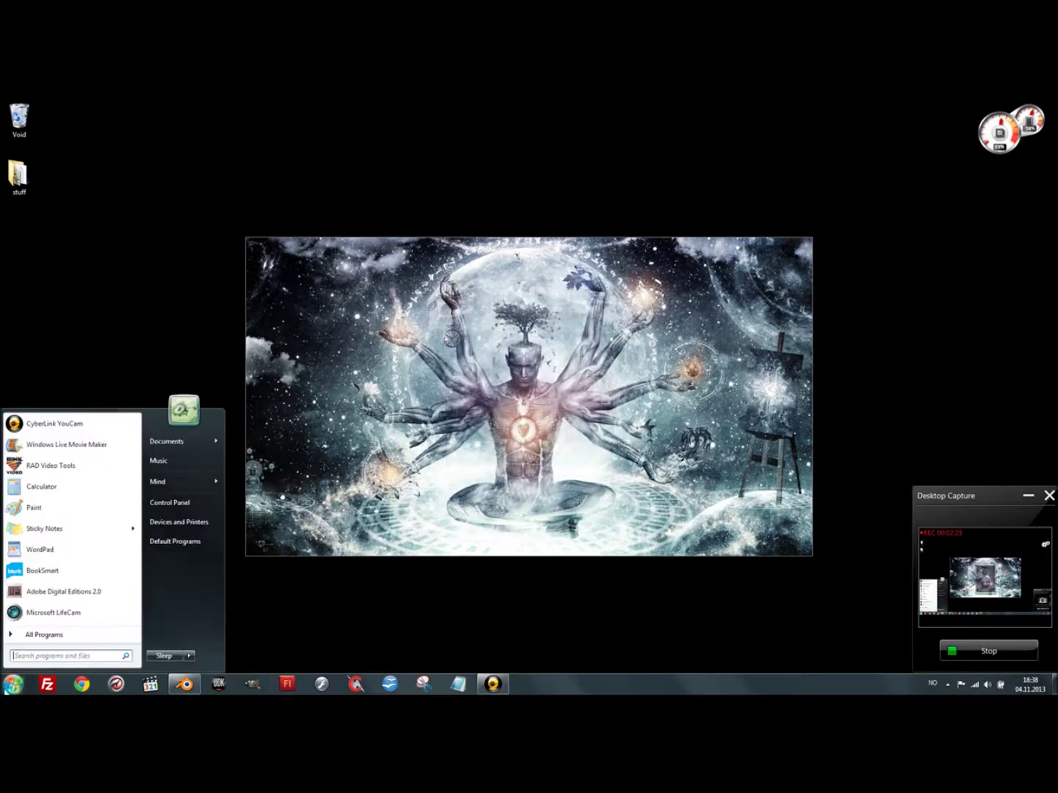
{"action": "left_click", "coordinate": [159, 461]}
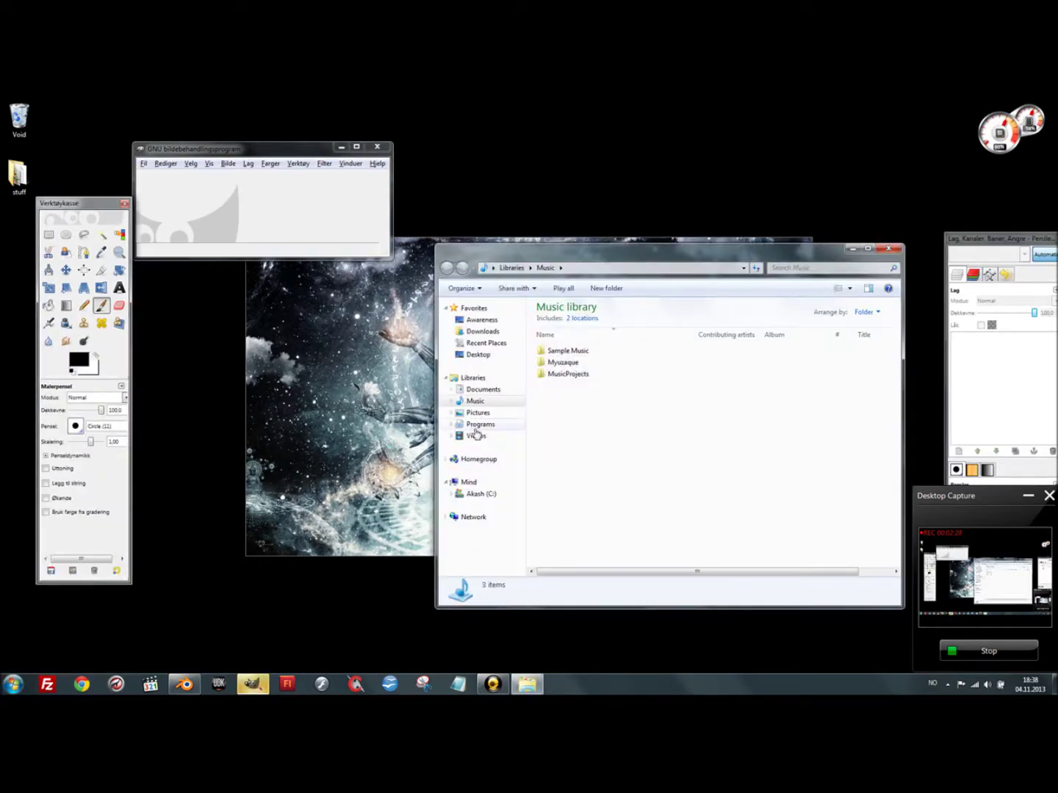
- Browse to Documents > Game Design > Tutorials > Blender static mesh
{"action": "left_click", "coordinate": [481, 392]}
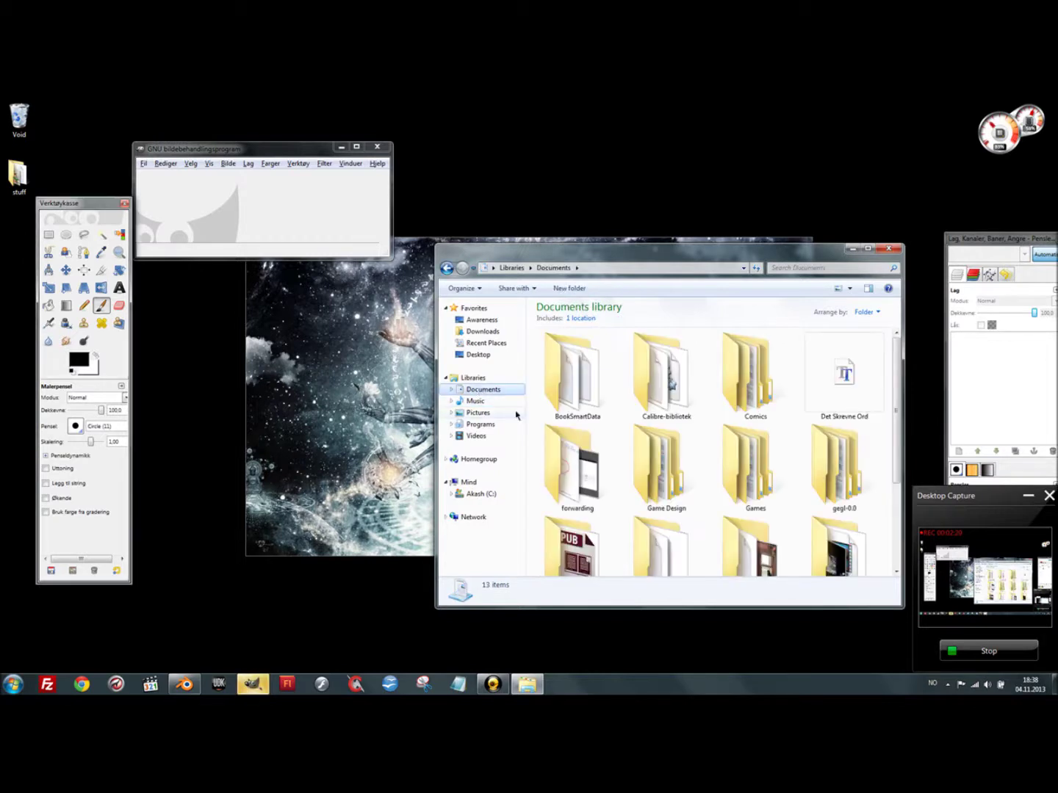
{"action": "double_click", "coordinate": [656, 452]}
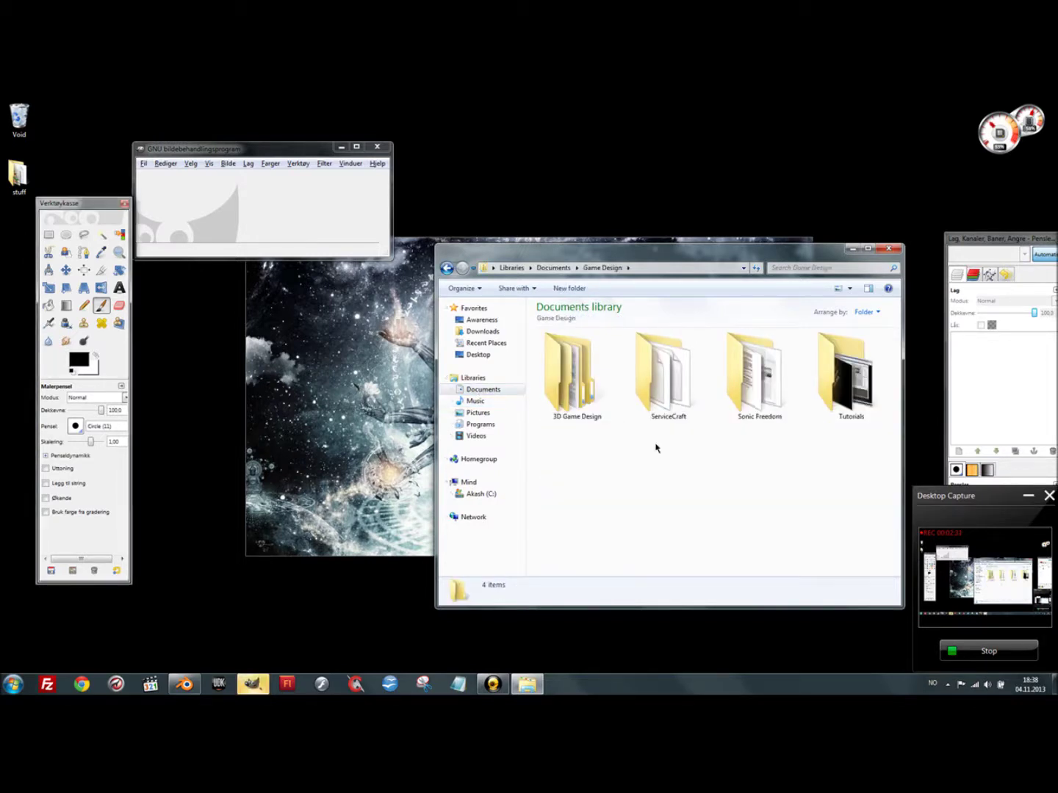
{"action": "double_click", "coordinate": [833, 374]}
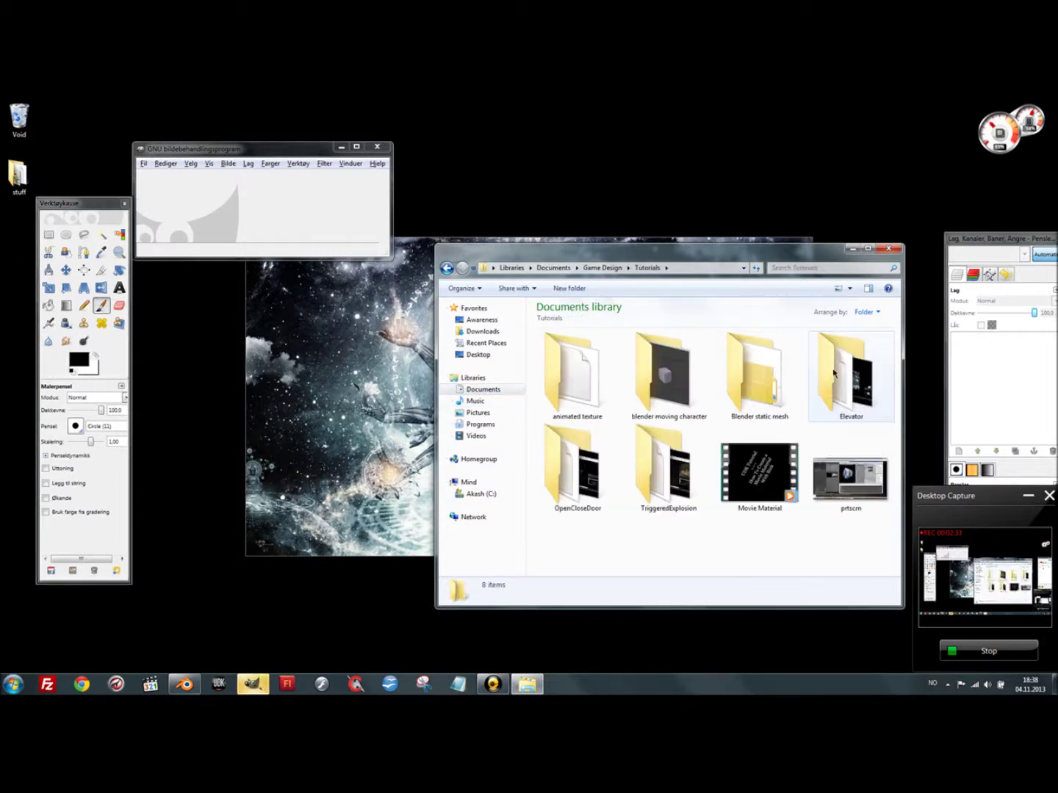
{"action": "double_click", "coordinate": [771, 405]}
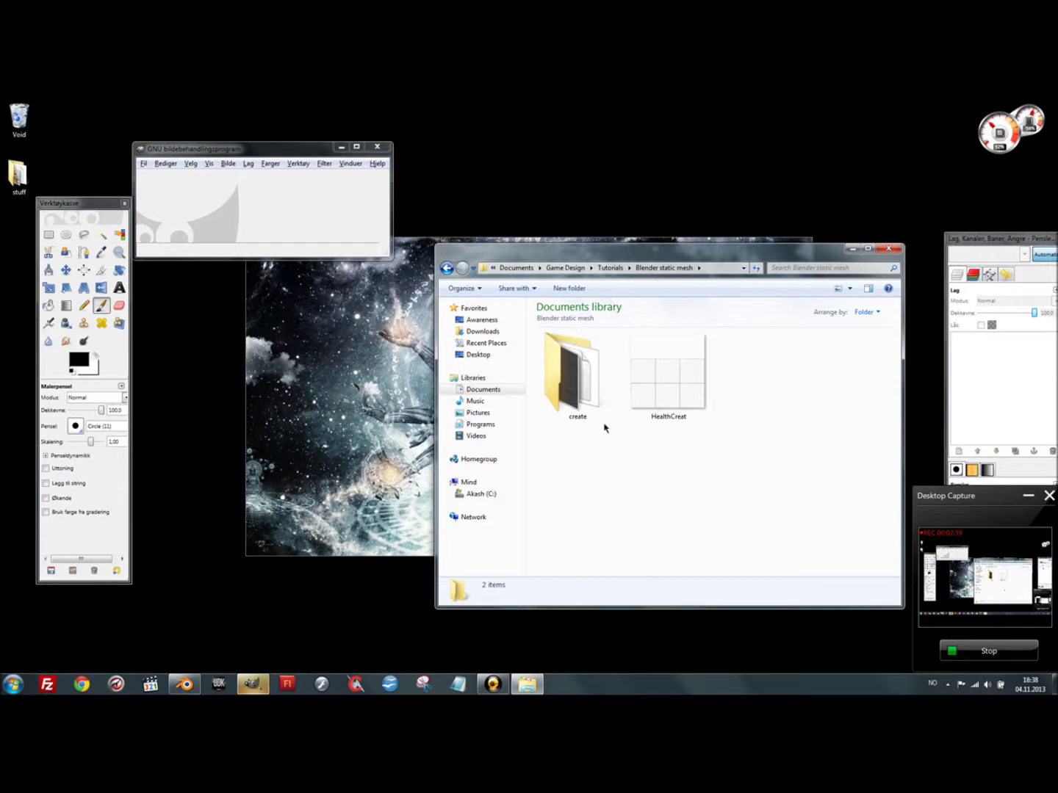
- Rename the exported image from HealthCreat to HealthCrate
{"action": "right_click", "coordinate": [665, 395]}
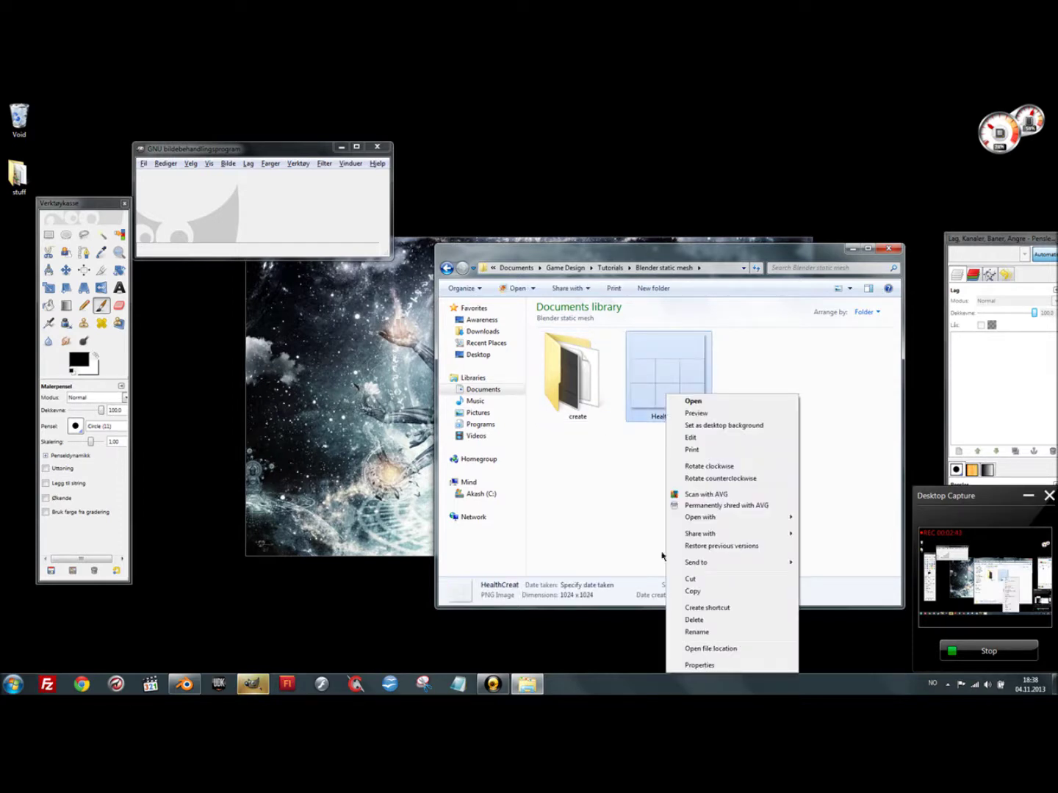
{"action": "left_click", "coordinate": [692, 631]}
{"action": "key", "text": "End"}
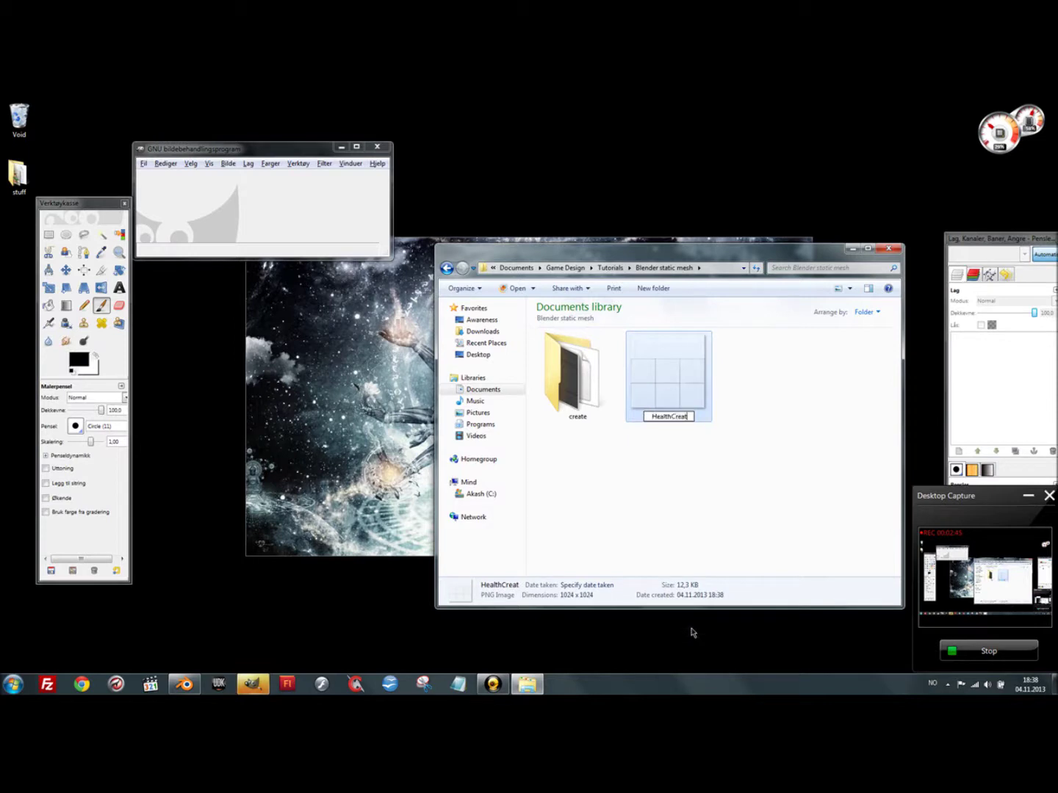
{"action": "key", "text": "BackSpace"}
{"action": "type", "text": "e"}
{"action": "key", "text": "Return"}
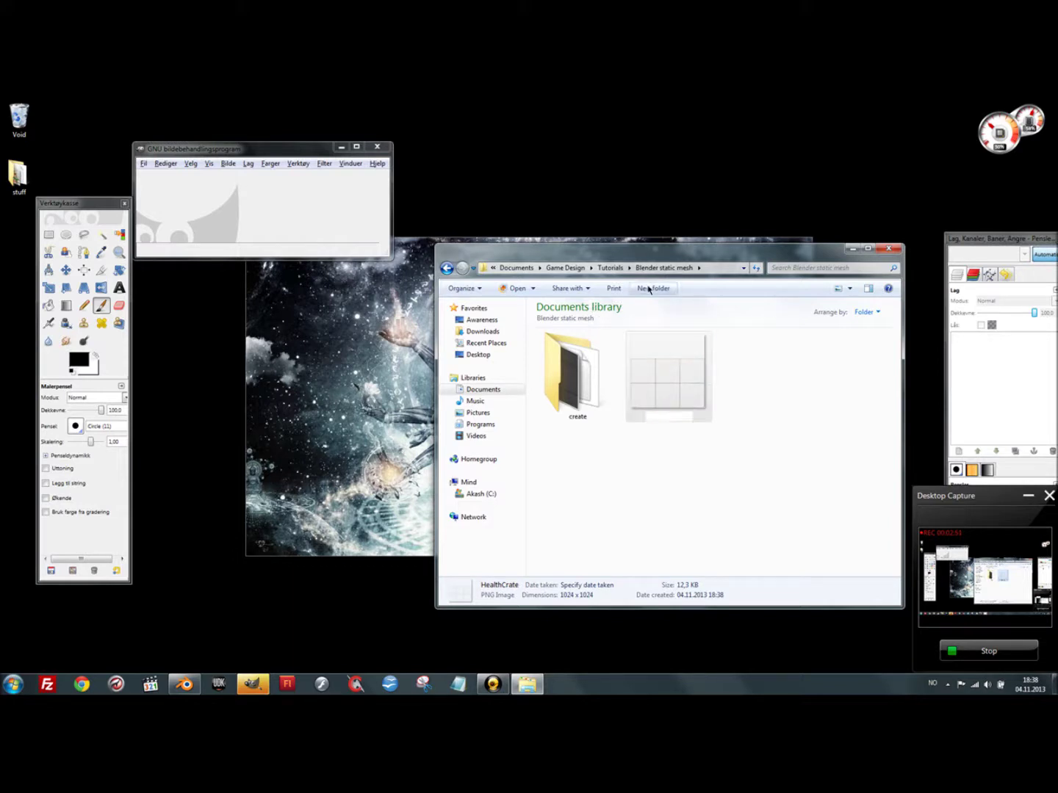
- Move HealthCrate.png into a new HealthCrate folder and open it in GIMP
{"action": "left_click", "coordinate": [649, 288]}
{"action": "type", "text": "HealthCrate"}
{"action": "key", "text": "Return"}
{"action": "left_click_drag", "start_coordinate": [775, 365], "coordinate": [669, 393]}
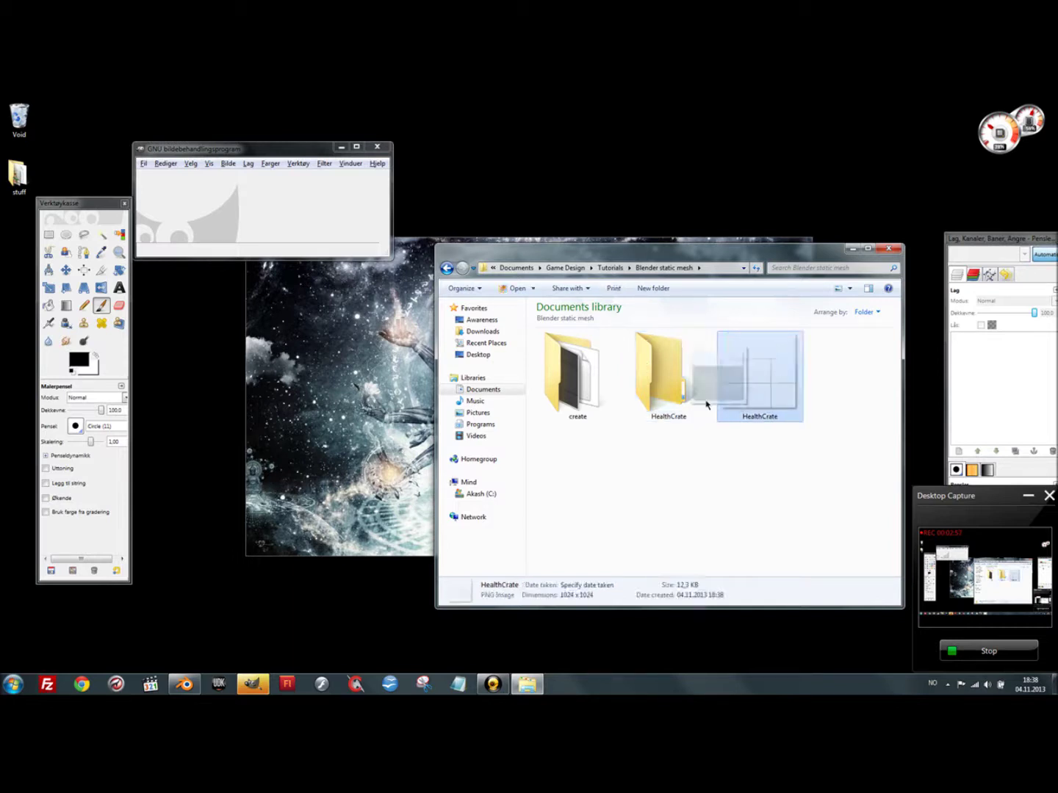
{"action": "double_click", "coordinate": [670, 392]}
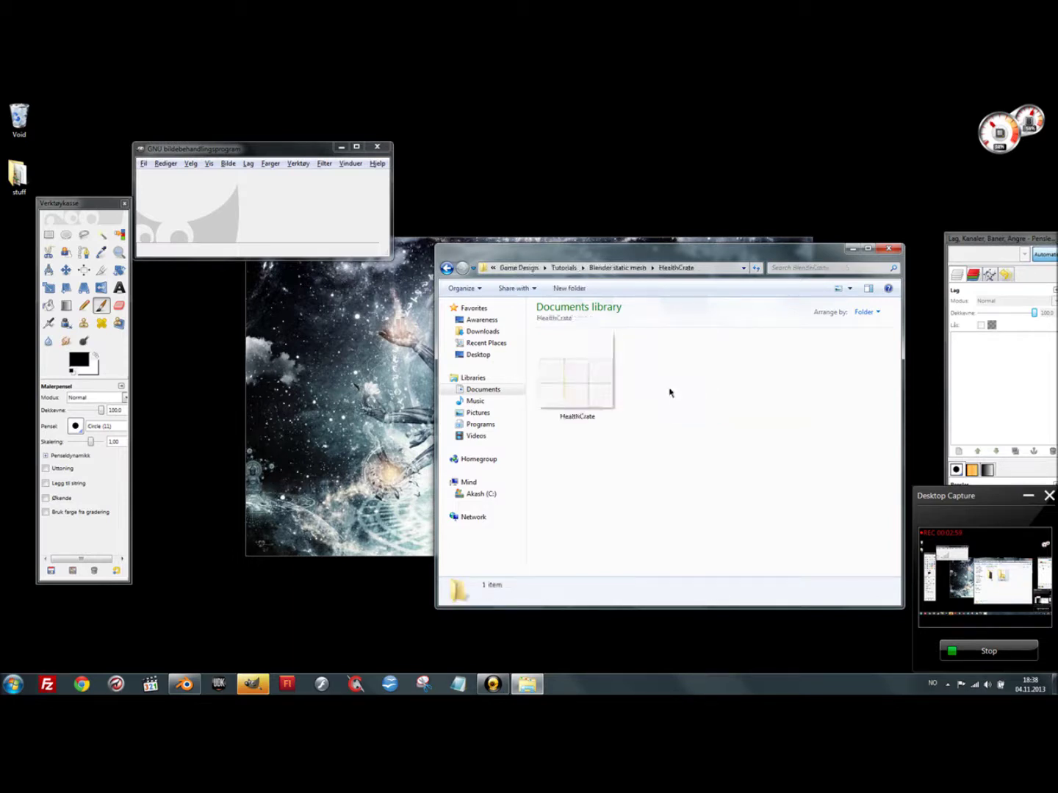
{"action": "left_click", "coordinate": [588, 400]}
{"action": "left_click_drag", "start_coordinate": [586, 397], "coordinate": [275, 224]}
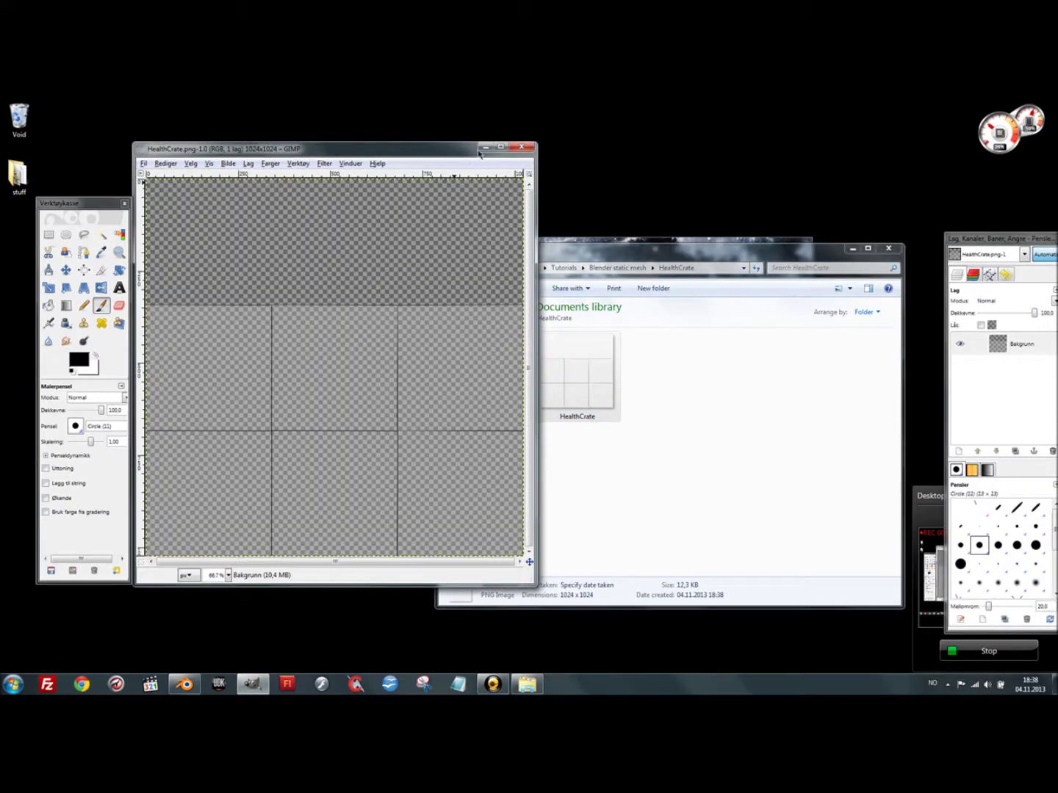
- Maximise the image window and add three new transparent layers
{"action": "left_click", "coordinate": [500, 147]}
{"action": "mouse_move", "coordinate": [1008, 238]}
{"action": "left_mouse_down"}
{"action": "mouse_move", "coordinate": [932, 213]}
{"action": "mouse_move", "coordinate": [942, 196]}
{"action": "left_mouse_up"}
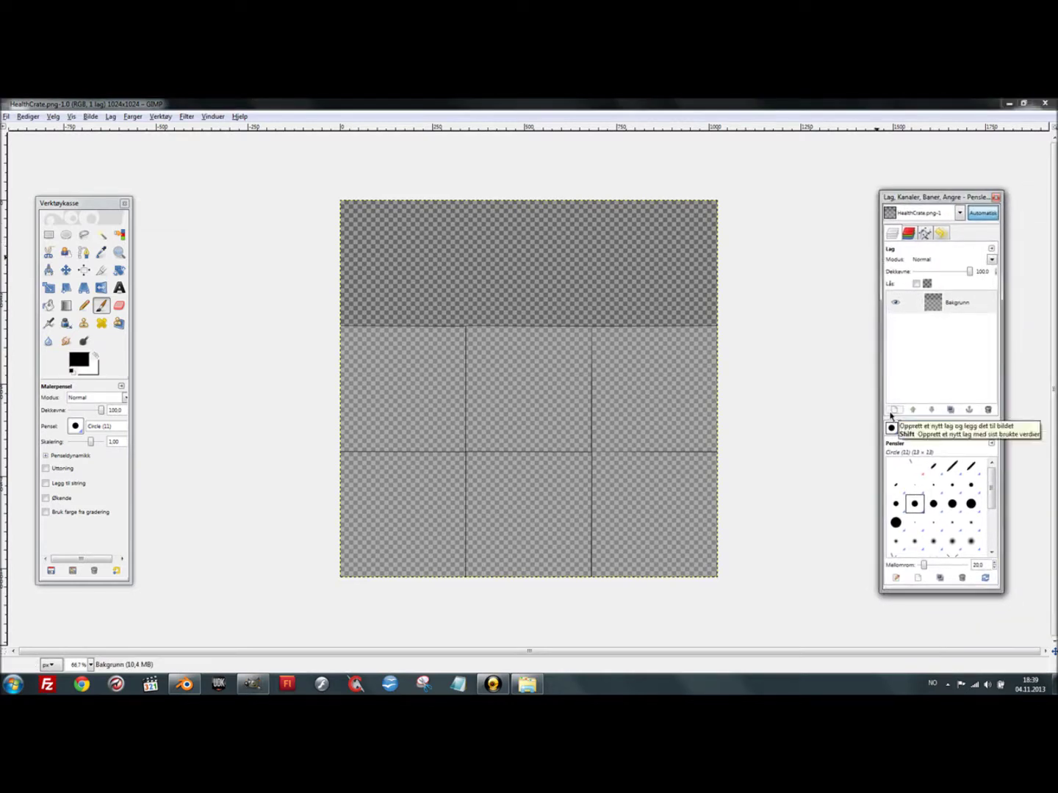
{"action": "left_click", "coordinate": [893, 409]}
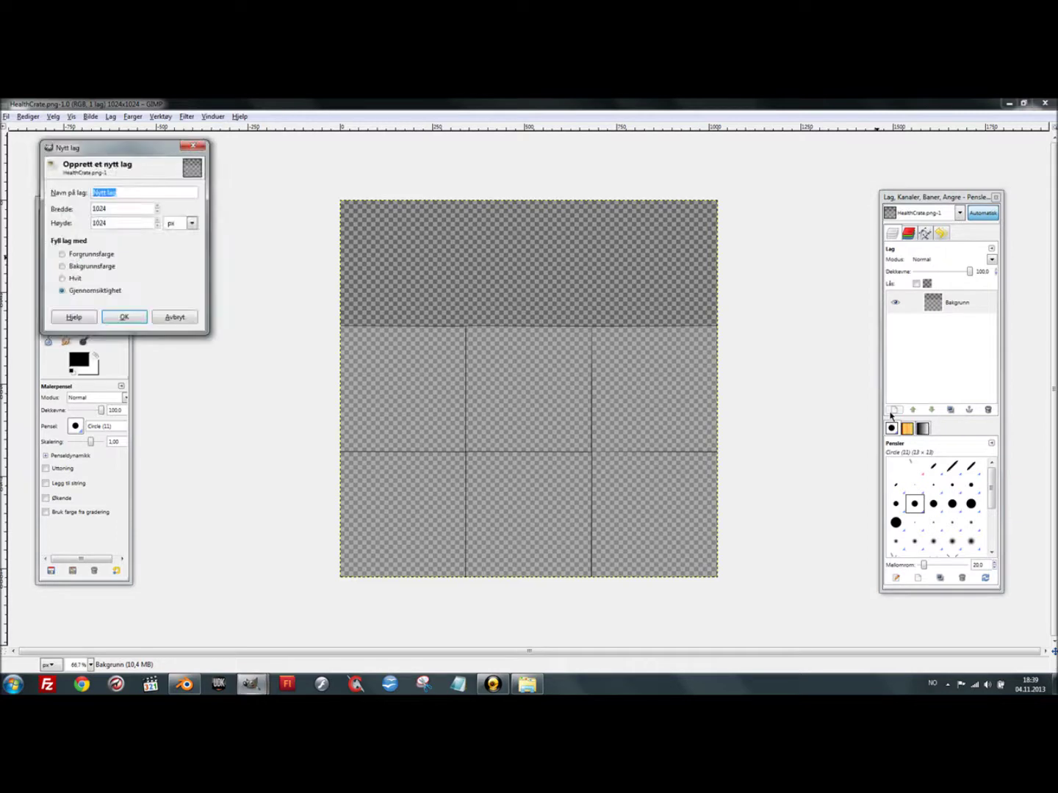
{"action": "key", "text": "Return"}
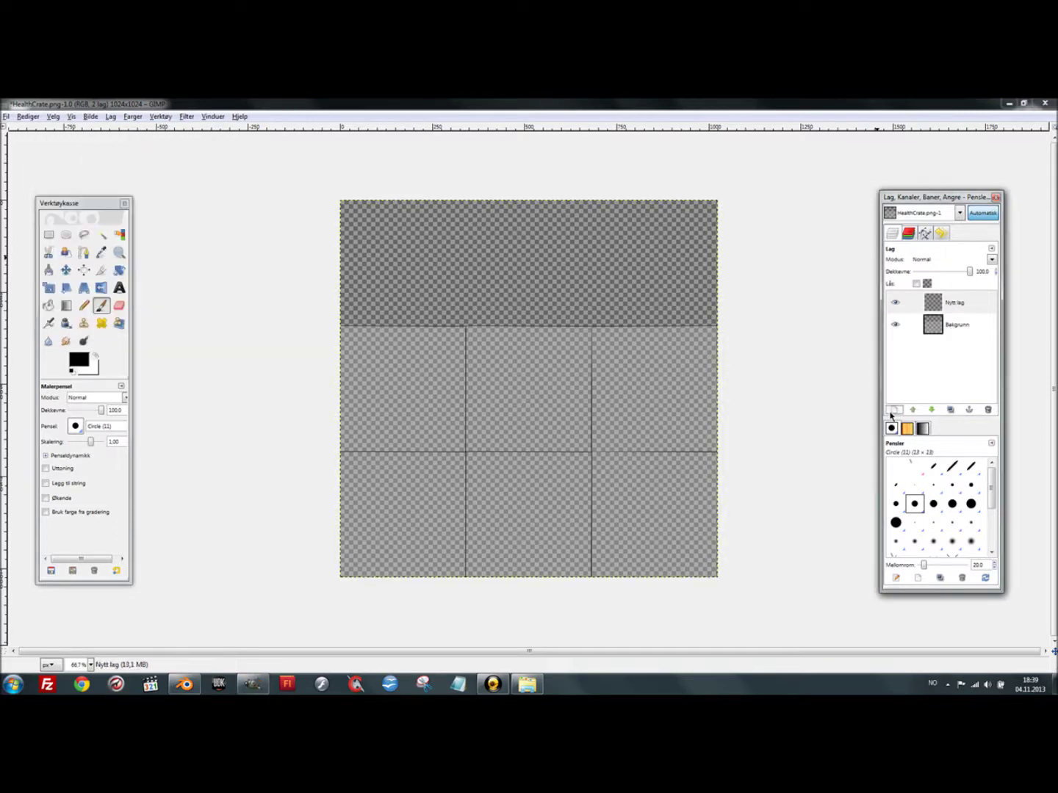
{"action": "left_click", "coordinate": [893, 410]}
{"action": "left_click", "coordinate": [139, 334]}
{"action": "left_click", "coordinate": [893, 409]}
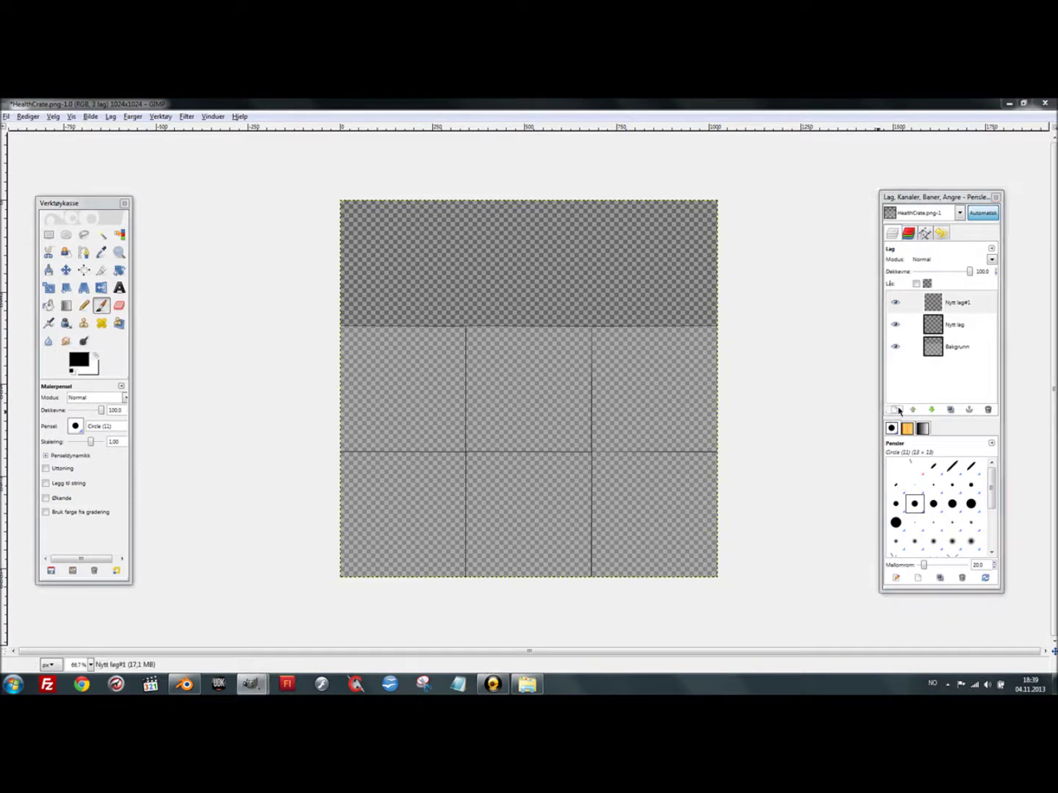
{"action": "key", "text": "Return"}
{"action": "left_click", "coordinate": [895, 409]}
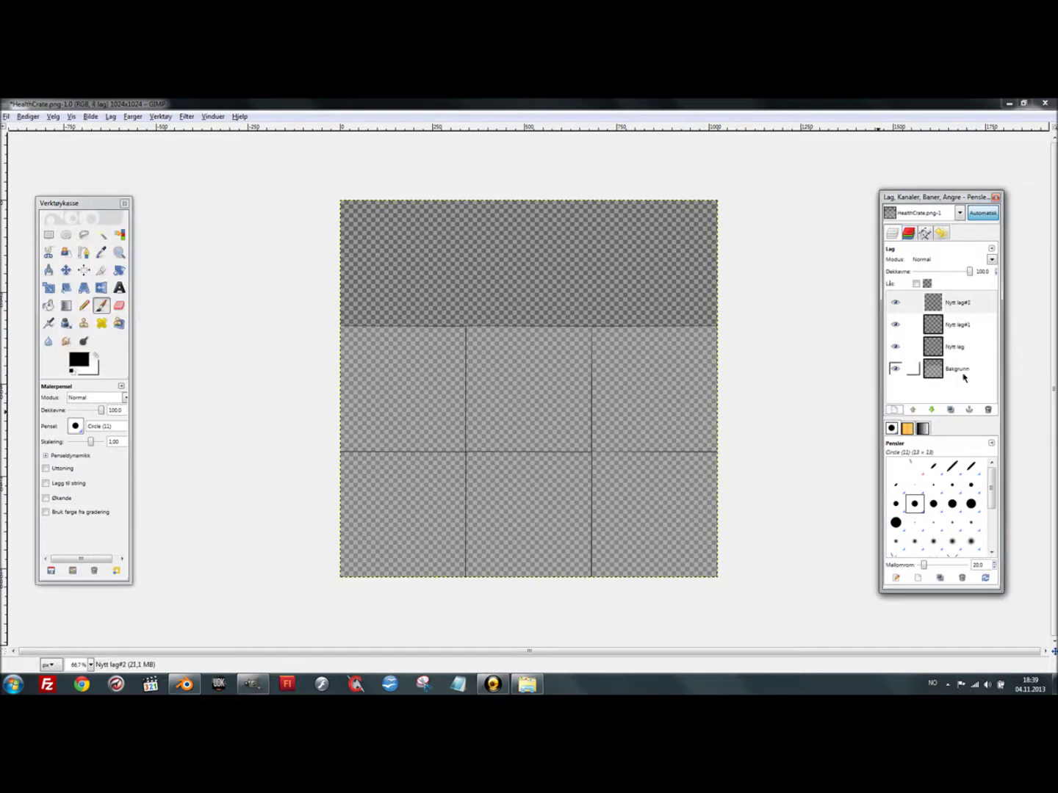
- Make Nytt lag the active layer and select the Bucket Fill tool
{"action": "left_click", "coordinate": [963, 375]}
{"action": "left_click", "coordinate": [961, 351]}
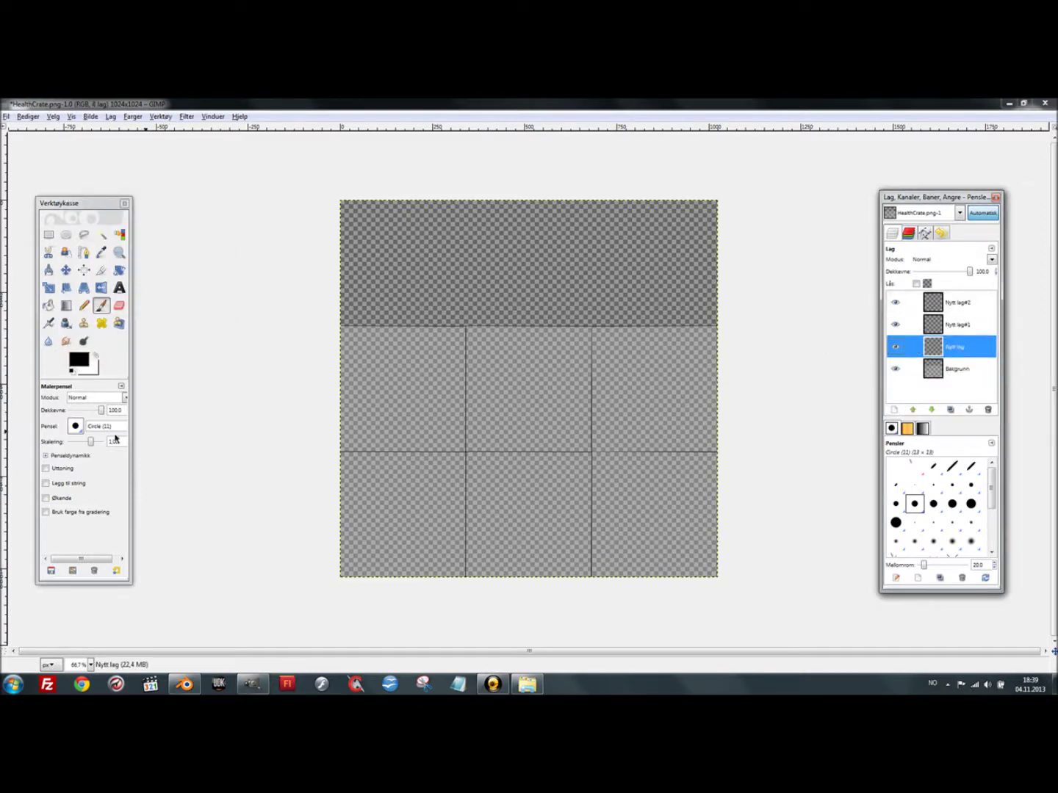
{"action": "left_click", "coordinate": [47, 307]}
{"action": "left_click", "coordinate": [79, 361]}
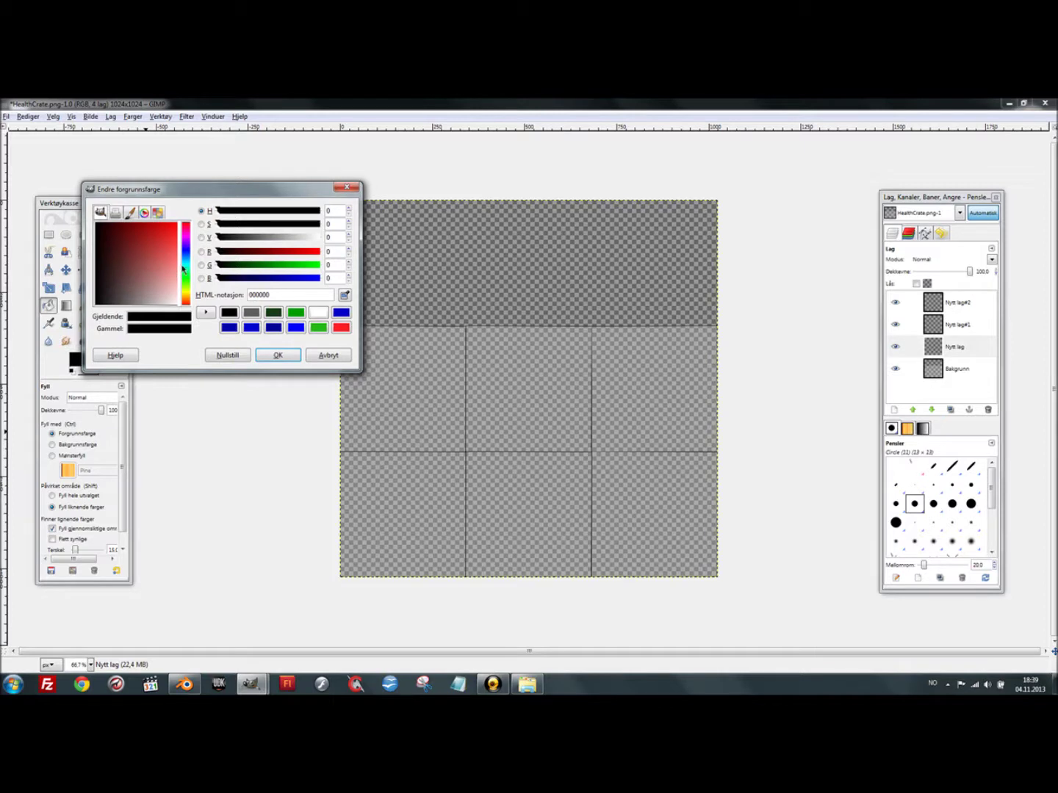
- Fill the Nytt lag layer with white
{"action": "left_click_drag", "start_coordinate": [280, 241], "coordinate": [327, 243]}
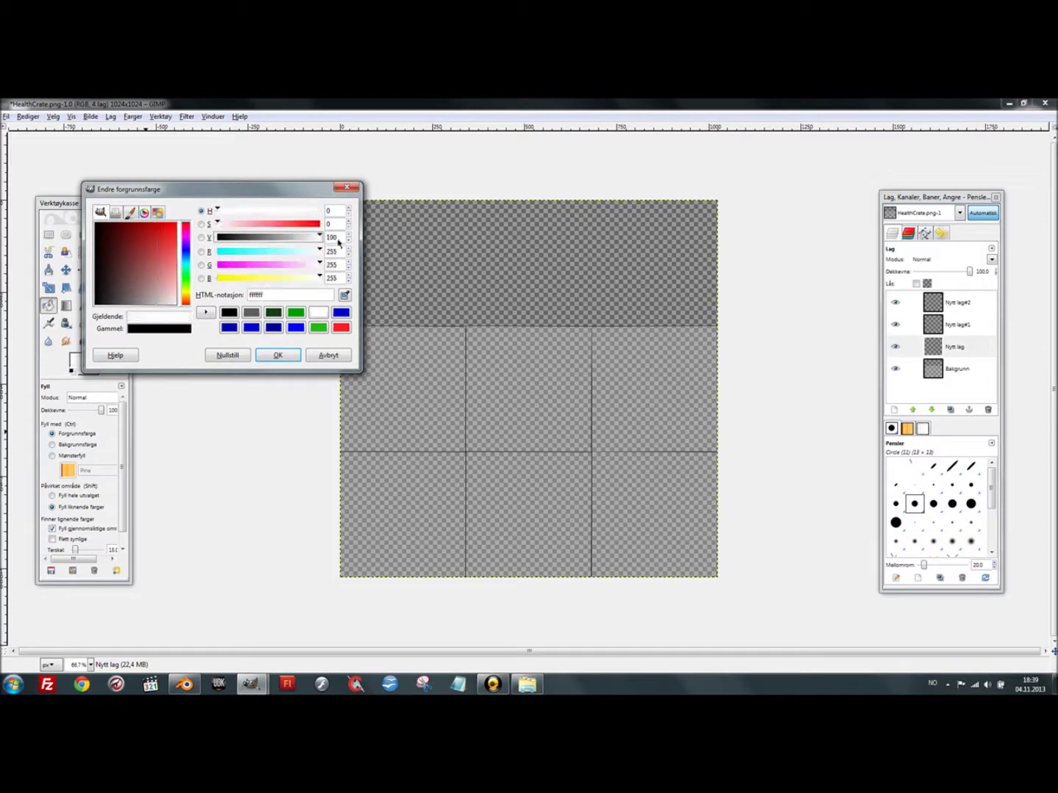
{"action": "left_click", "coordinate": [283, 354]}
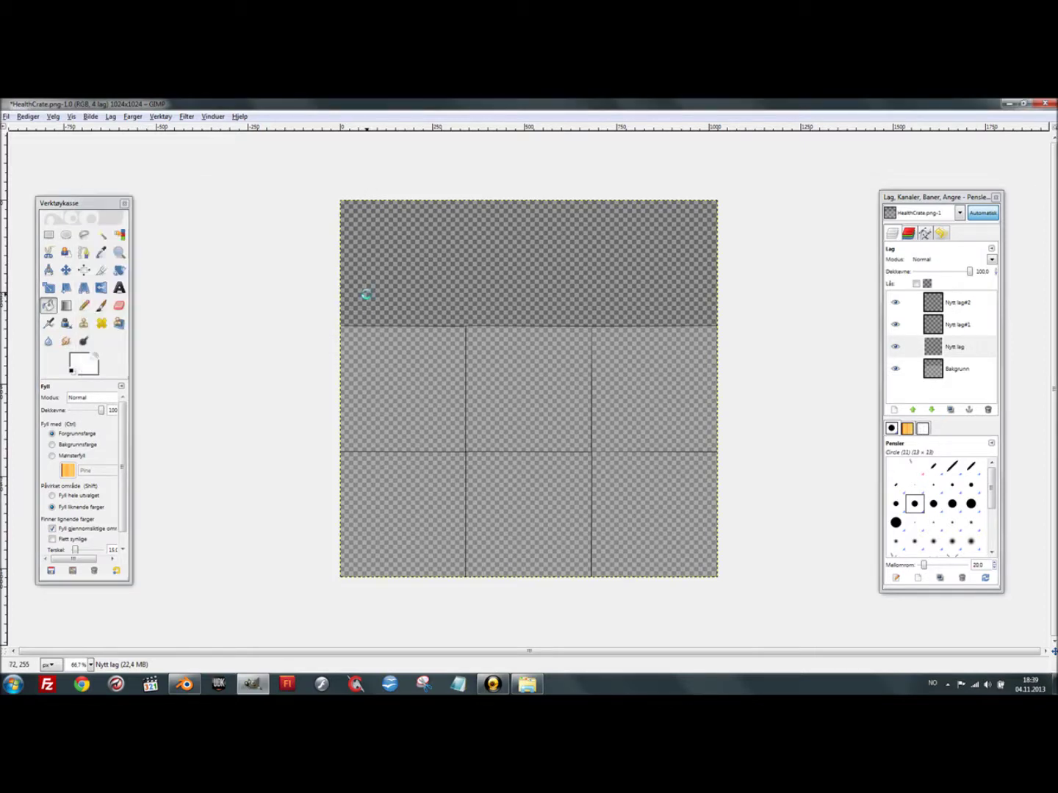
{"action": "left_click", "coordinate": [367, 297]}
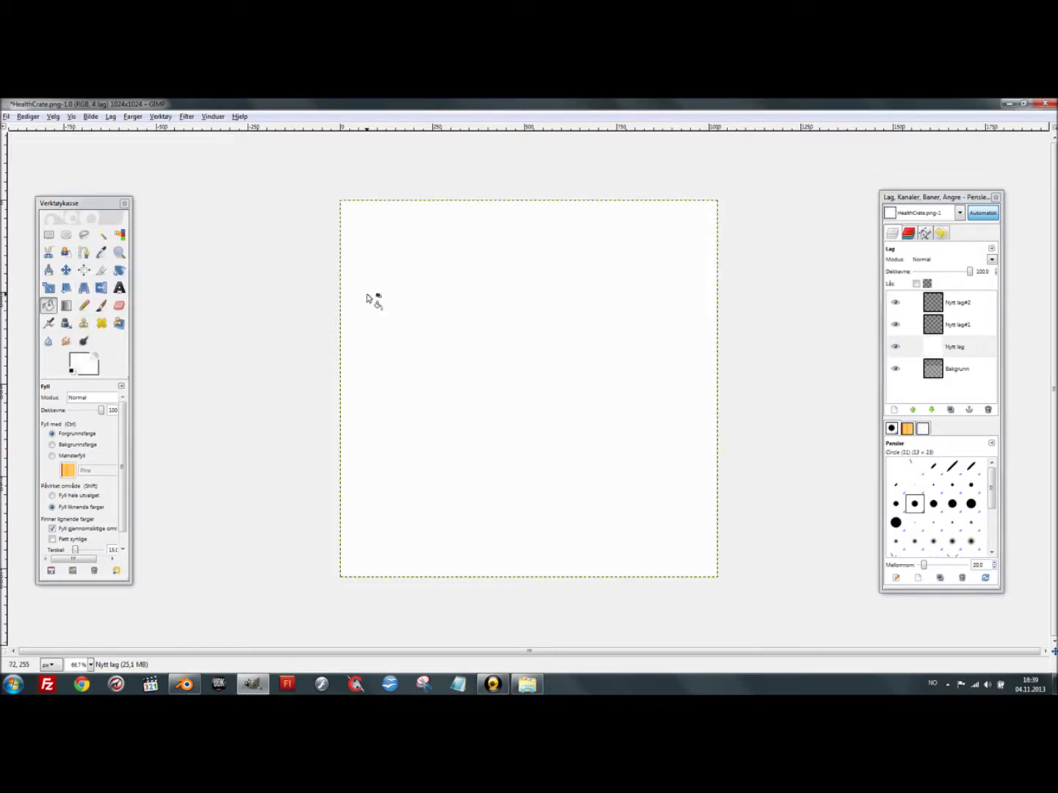
- Move the Bakgrunn grid layer to the top at 62.2 opacity, then select Nytt lag#1
{"action": "left_click", "coordinate": [955, 375]}
{"action": "left_click_drag", "start_coordinate": [959, 376], "coordinate": [968, 301]}
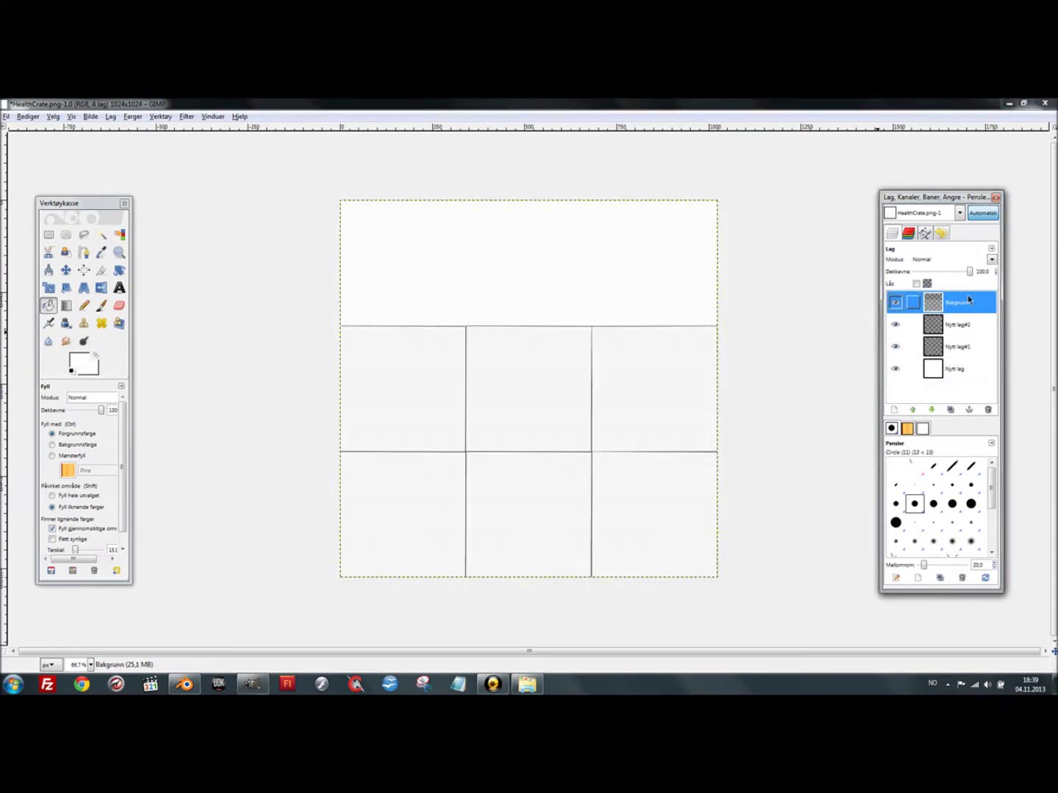
{"action": "left_click_drag", "start_coordinate": [969, 272], "coordinate": [936, 295]}
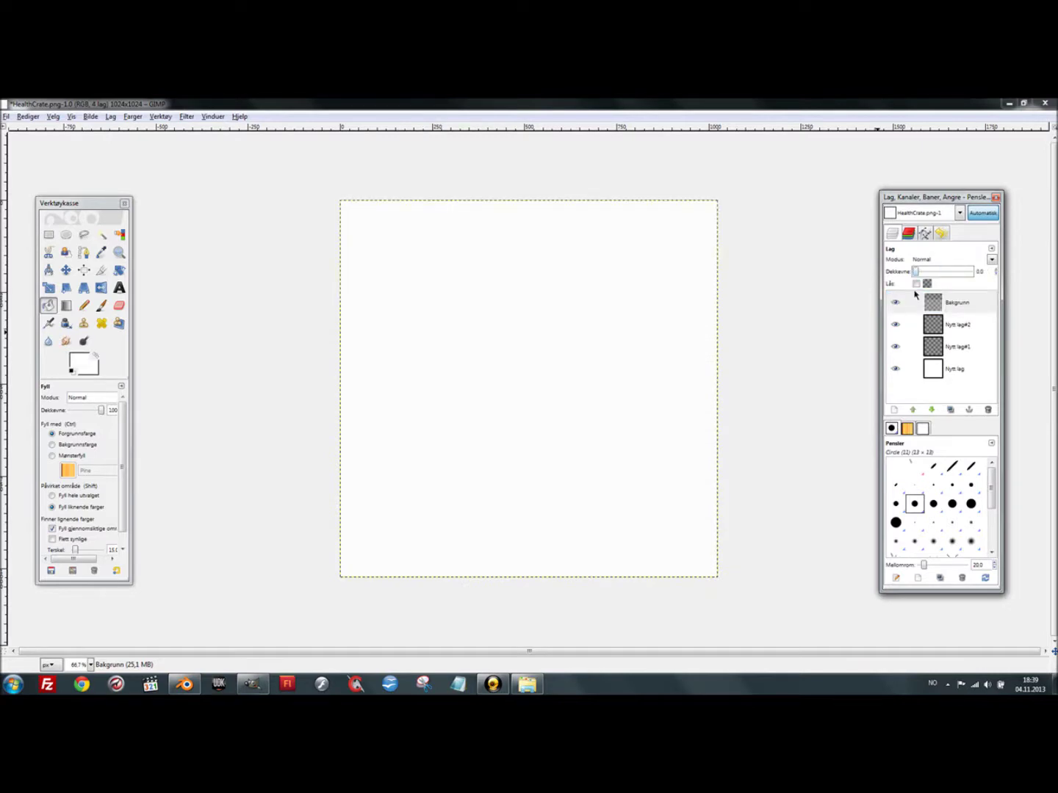
{"action": "left_click_drag", "start_coordinate": [935, 295], "coordinate": [948, 294]}
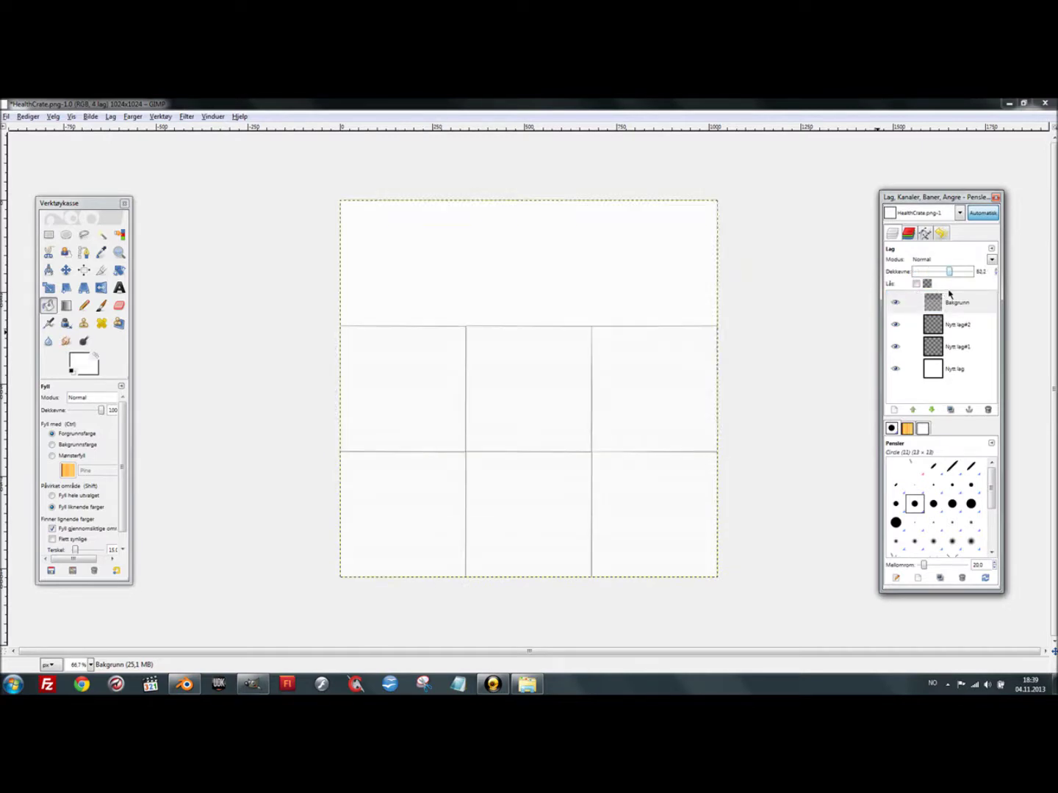
{"action": "left_click", "coordinate": [958, 353]}
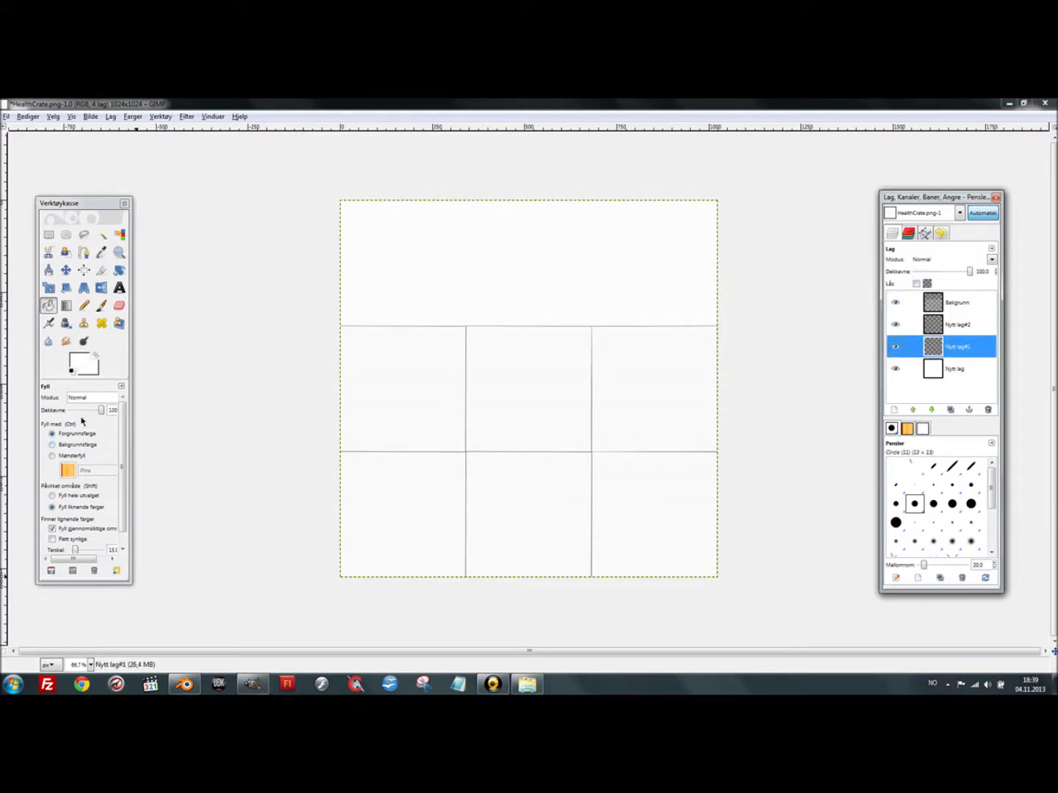
- Set up a black Circle Fuzzy (17) paintbrush at scale 2.85 and zoom to 100%
{"action": "left_click", "coordinate": [101, 308]}
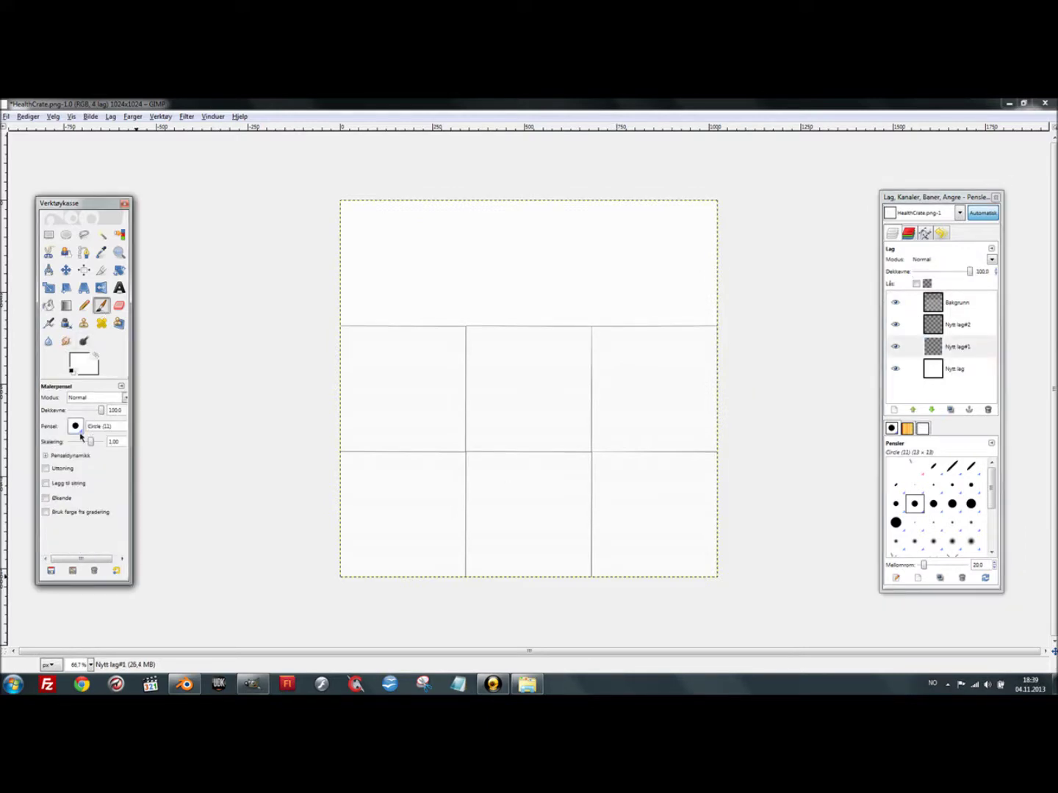
{"action": "left_click", "coordinate": [77, 427]}
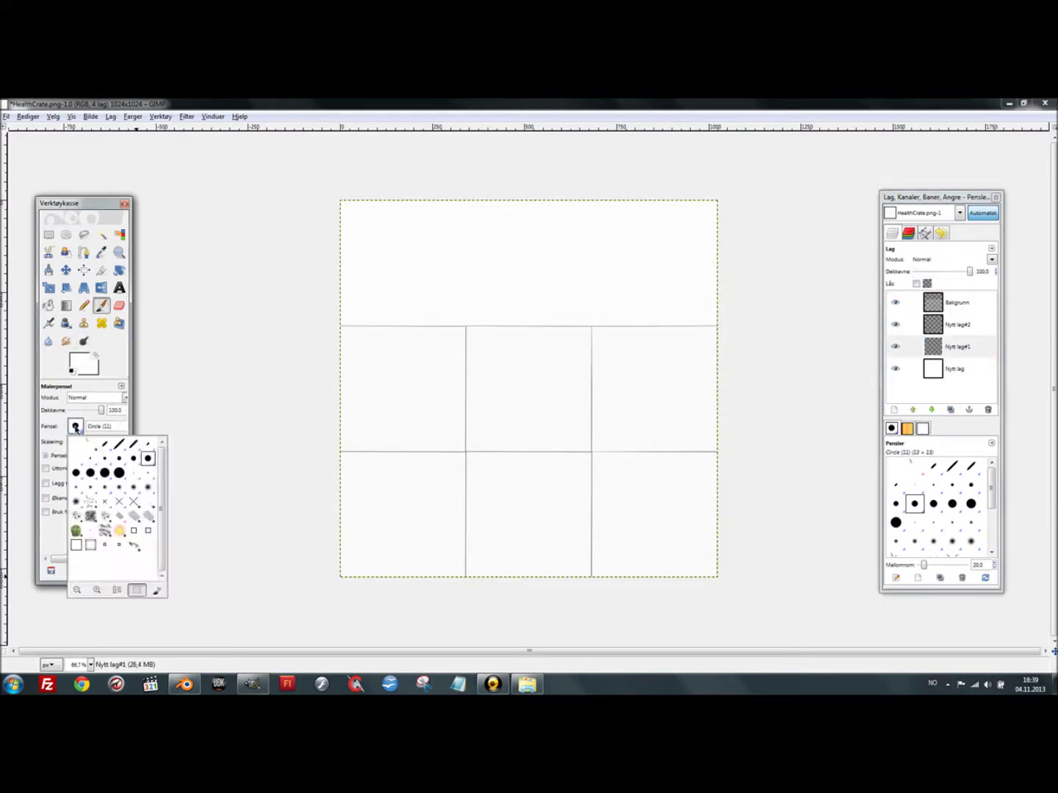
{"action": "left_click", "coordinate": [147, 488]}
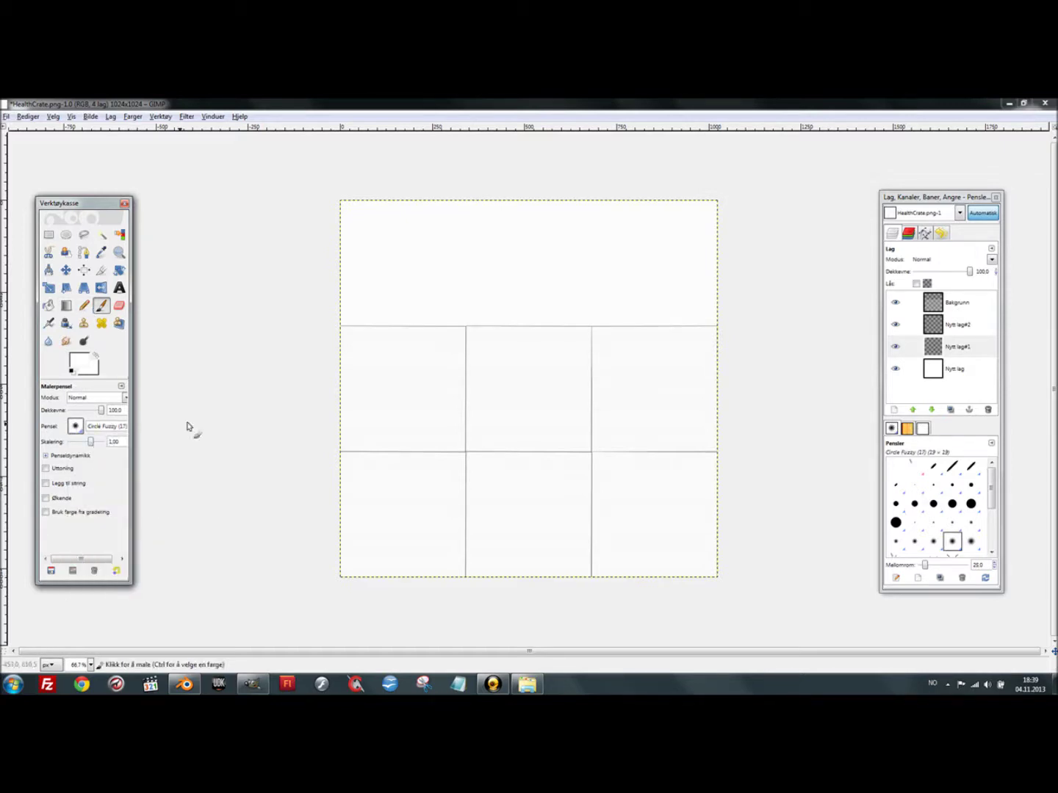
{"action": "left_click", "coordinate": [84, 362]}
{"action": "left_click_drag", "start_coordinate": [52, 183], "coordinate": [4, 225]}
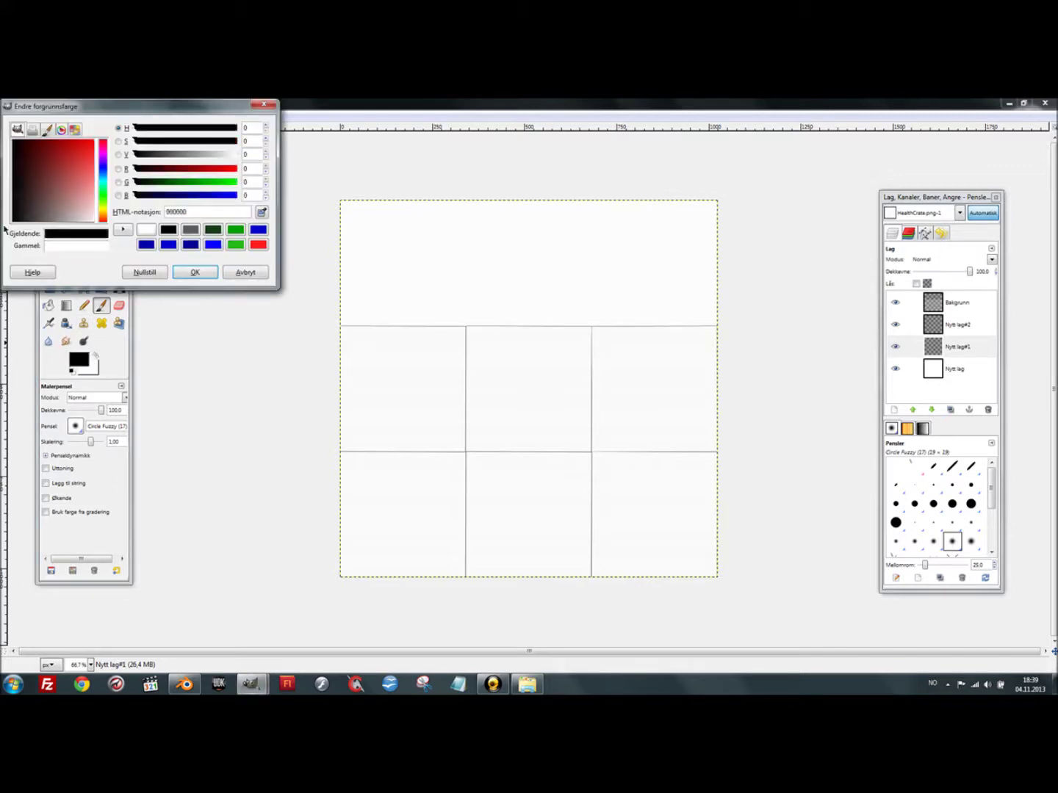
{"action": "left_click", "coordinate": [194, 273]}
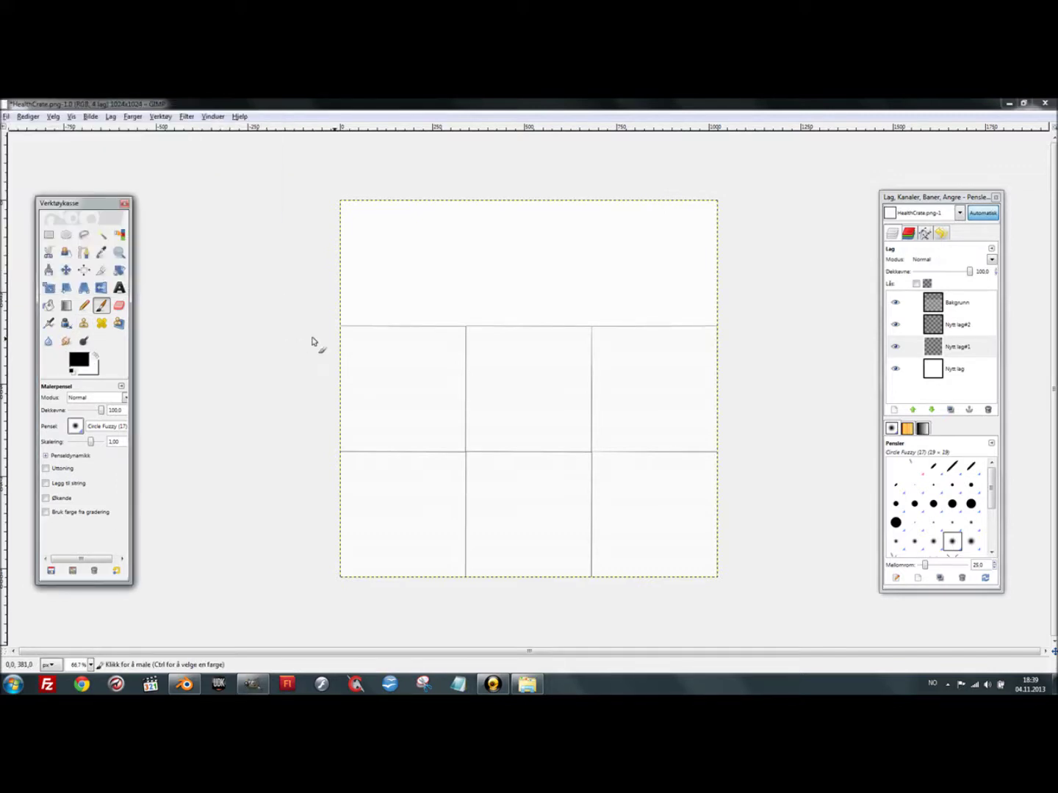
{"action": "left_click_drag", "start_coordinate": [91, 443], "coordinate": [96, 441]}
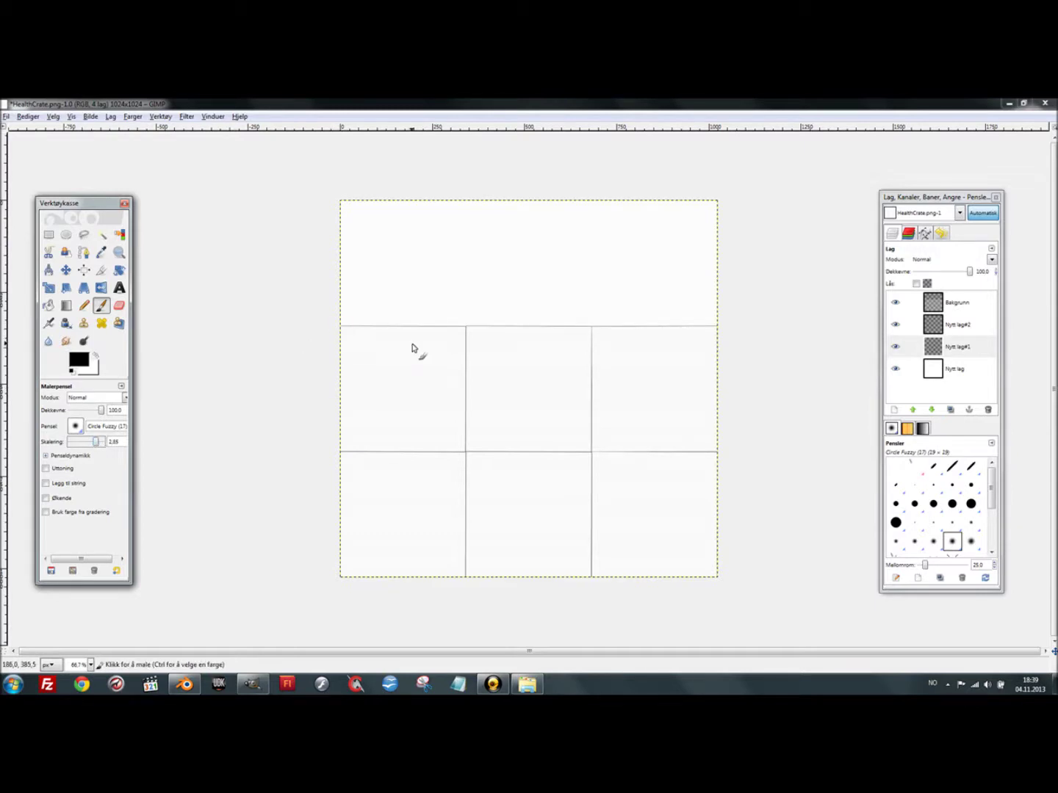
{"action": "key", "text": "1"}
- Paint a trial straight line along the top grid line, then undo it
{"action": "scroll", "coordinate": [244, 318], "scroll_direction": "down", "scroll_amount": 1}
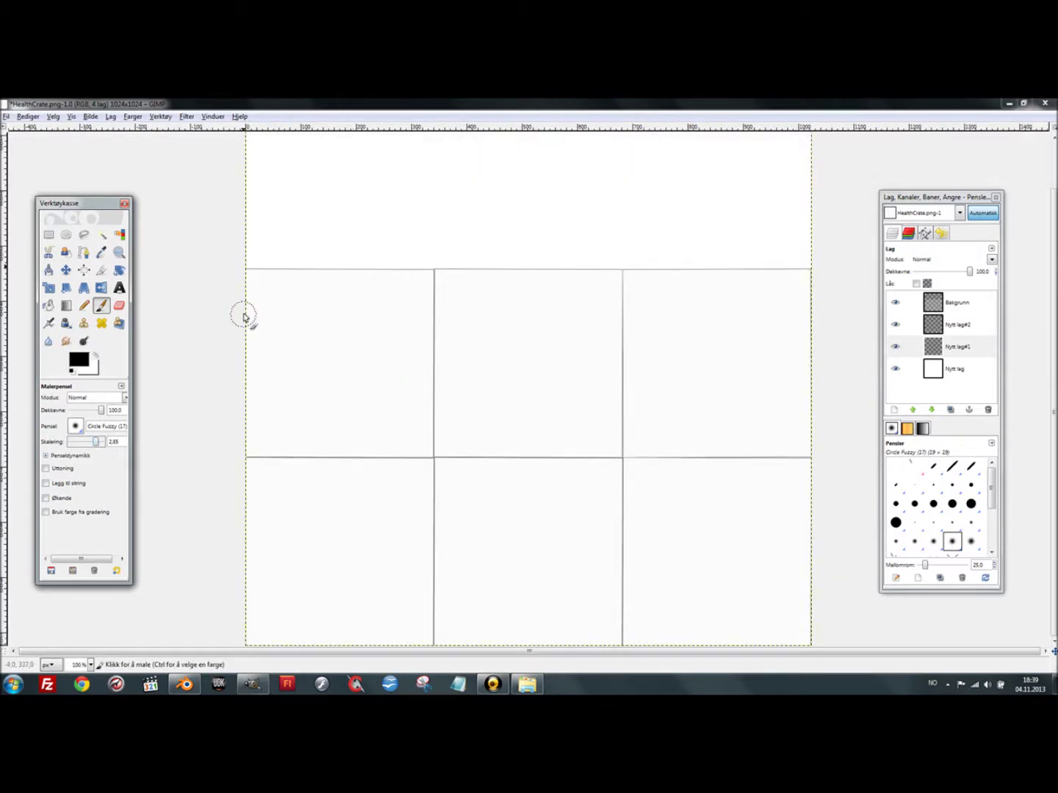
{"action": "left_click", "coordinate": [248, 269]}
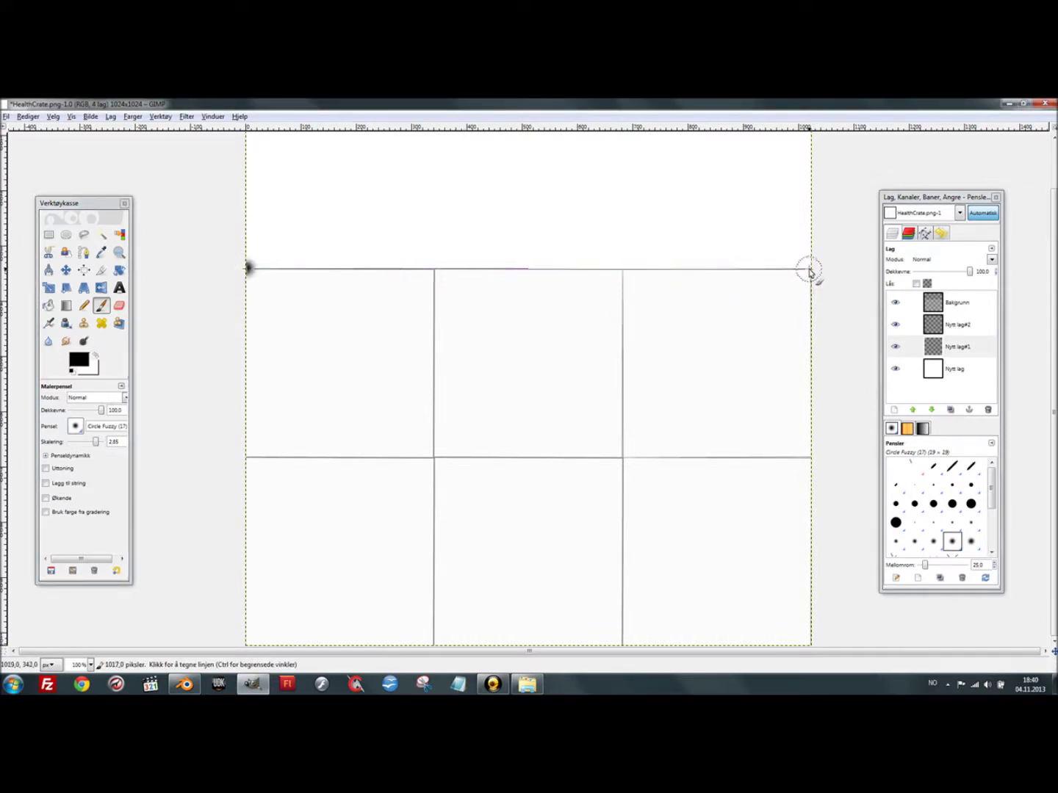
{"action": "left_click", "coordinate": [809, 270], "text": "shift"}
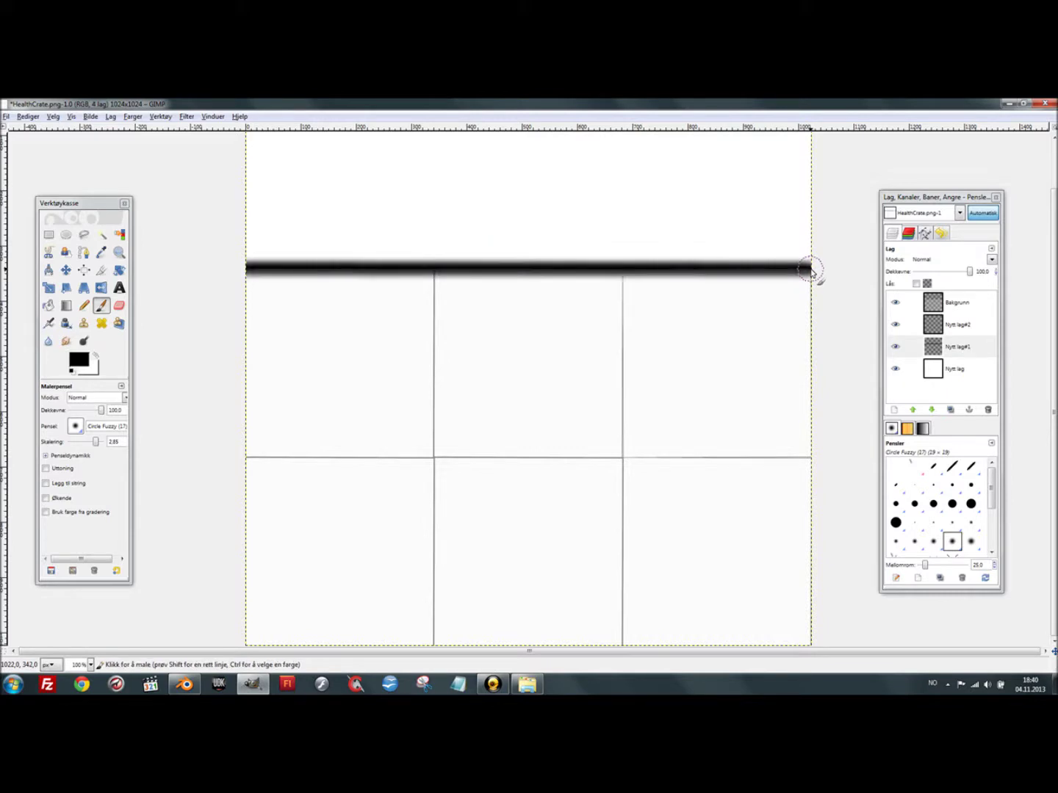
{"action": "key", "text": "ctrl+z"}
{"action": "key", "text": "ctrl+z"}
{"action": "left_click", "coordinate": [101, 414]}
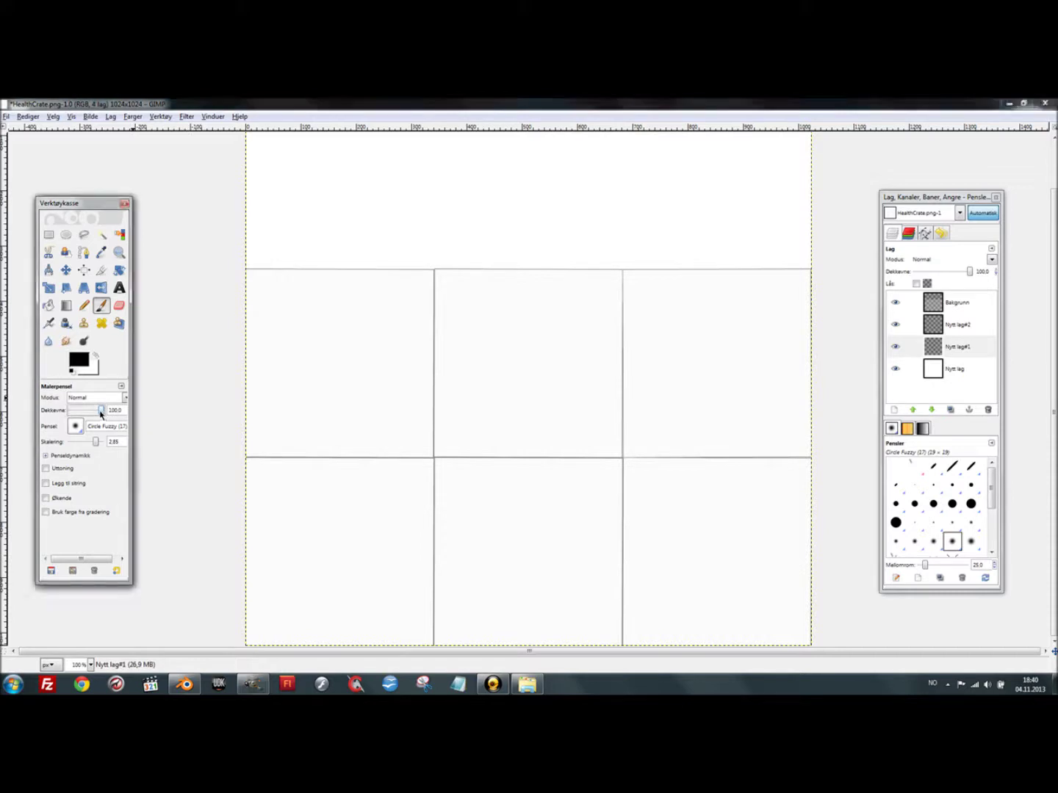
- Lower the brush opacity to 65.5, undoing the test strokes
{"action": "left_click_drag", "start_coordinate": [254, 266], "coordinate": [397, 278]}
{"action": "key", "text": "ctrl+z"}
{"action": "left_click_drag", "start_coordinate": [97, 415], "coordinate": [90, 416]}
{"action": "left_click_drag", "start_coordinate": [260, 272], "coordinate": [491, 284]}
{"action": "key", "text": "ctrl+z"}
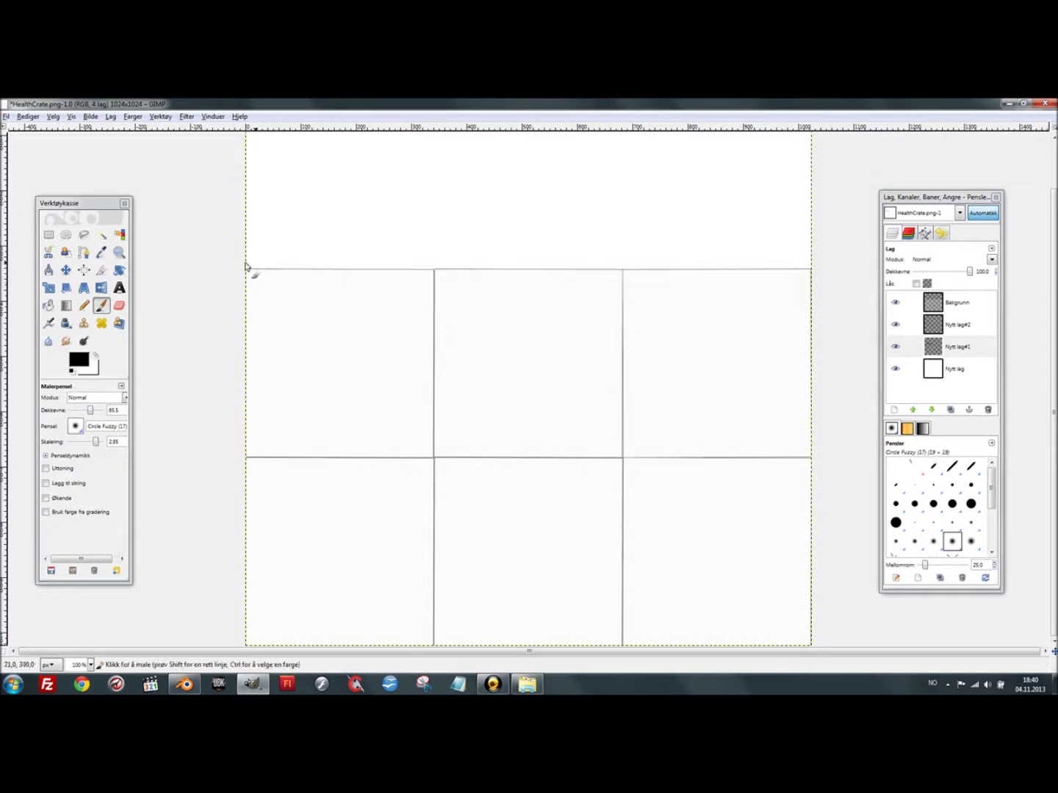
- Paint straight soft dark lines around the outer border of the six-panel grid
{"action": "left_click", "coordinate": [247, 270]}
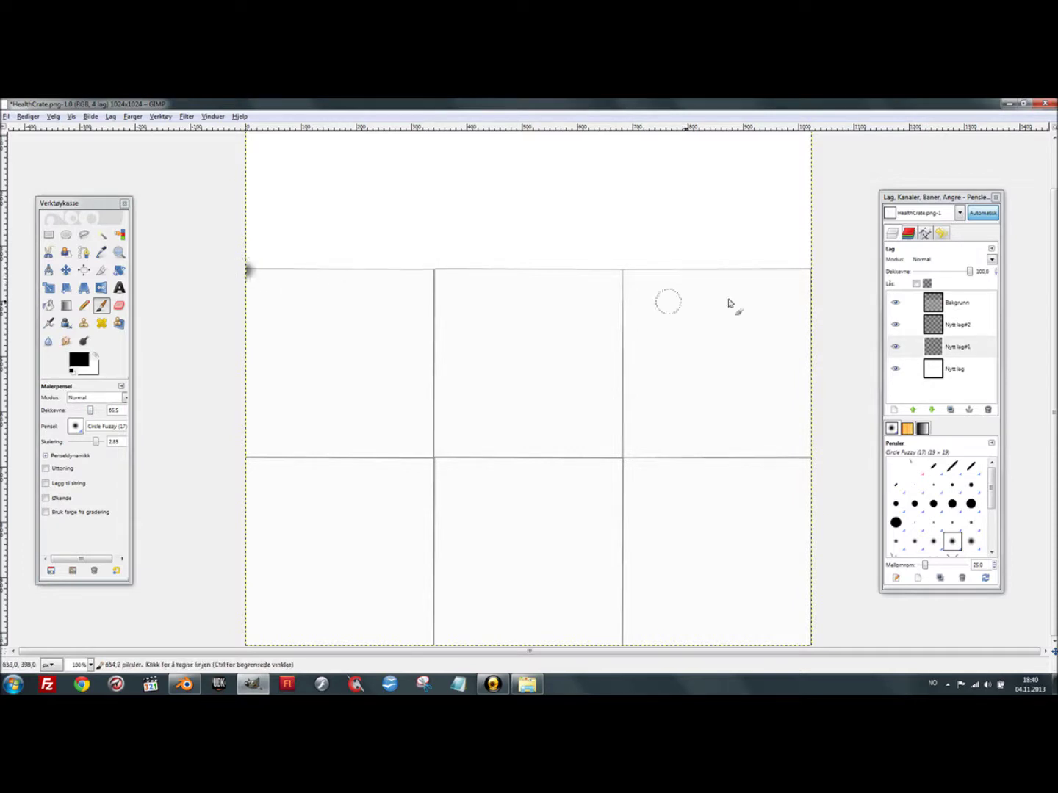
{"action": "left_click", "coordinate": [808, 270], "text": "shift"}
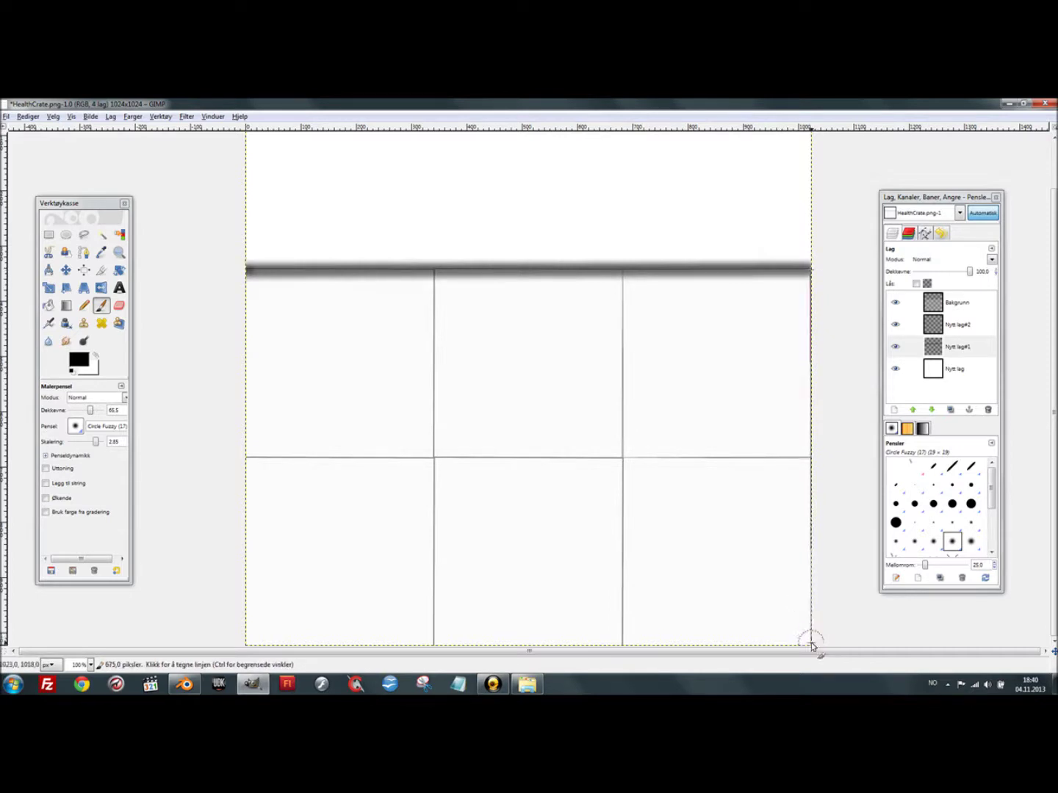
{"action": "left_click", "coordinate": [811, 646], "text": "shift"}
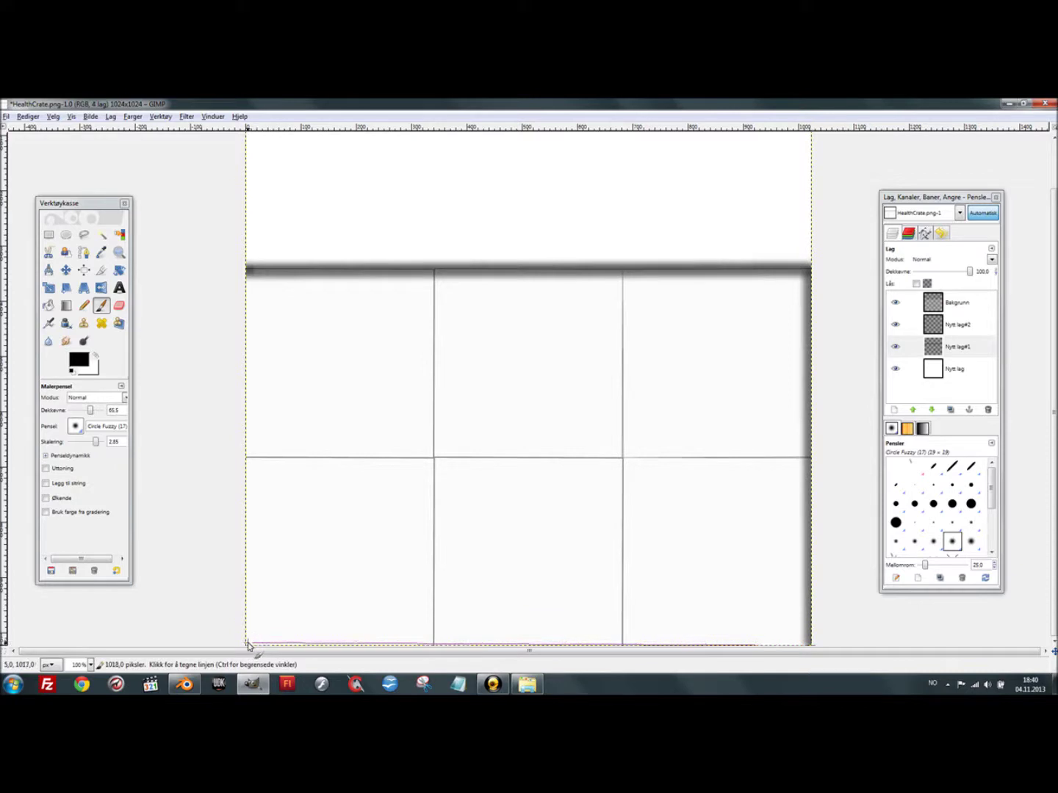
{"action": "left_click", "coordinate": [246, 645], "text": "shift"}
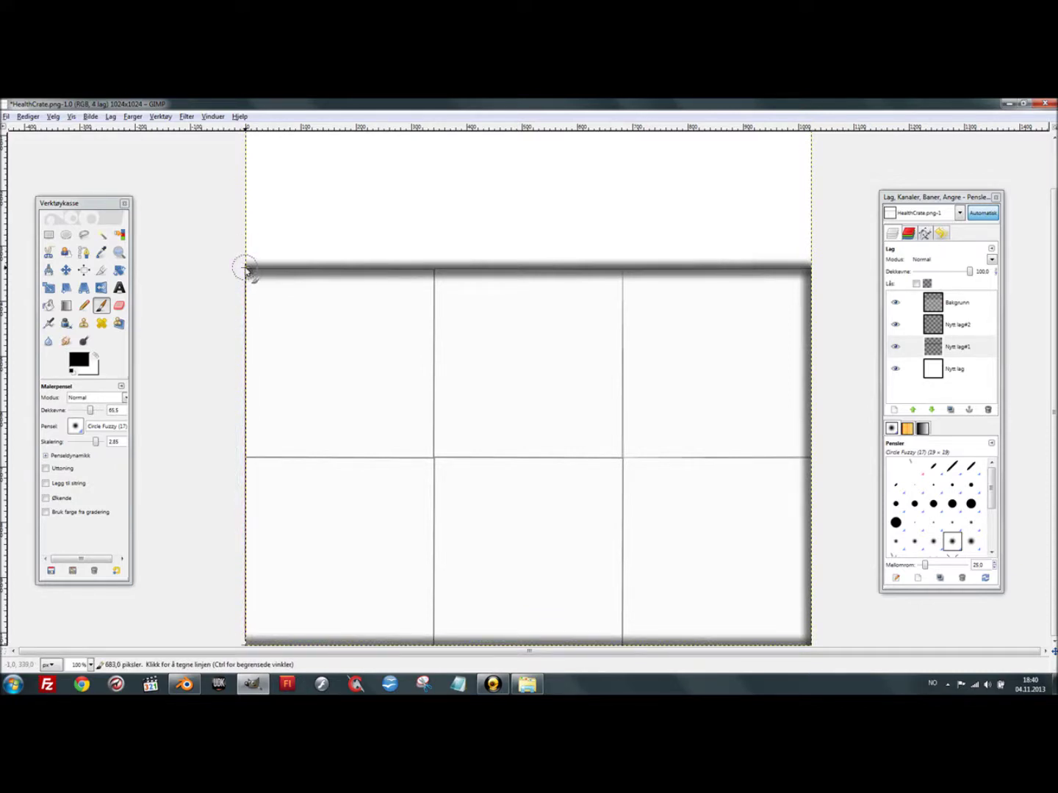
{"action": "left_click", "coordinate": [246, 269], "text": "shift"}
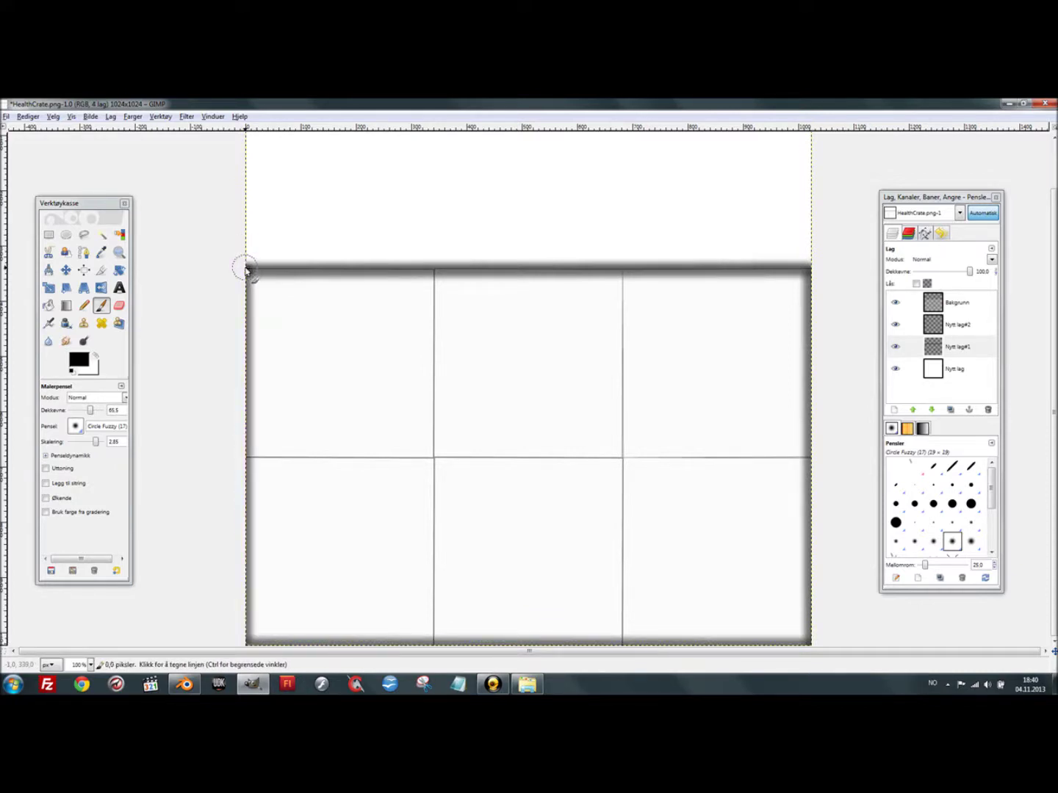
- Paint the two vertical dividers and the middle horizontal divider of the grid
{"action": "left_click", "coordinate": [435, 272]}
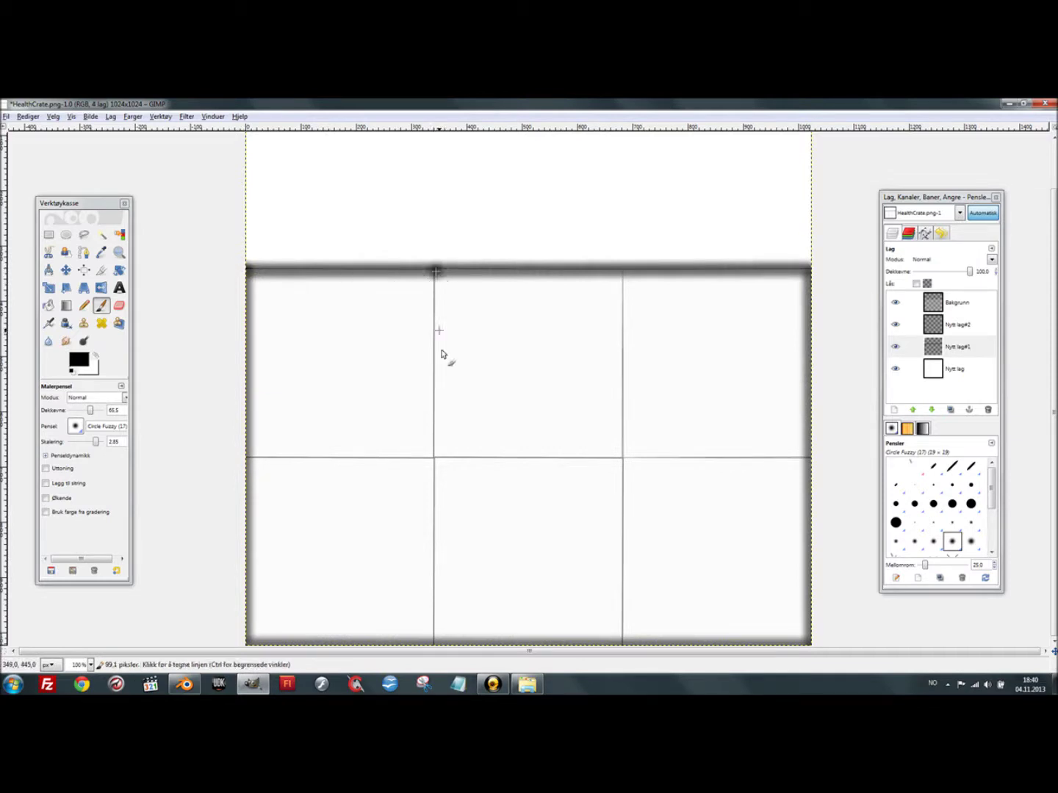
{"action": "left_click", "coordinate": [433, 644], "text": "shift"}
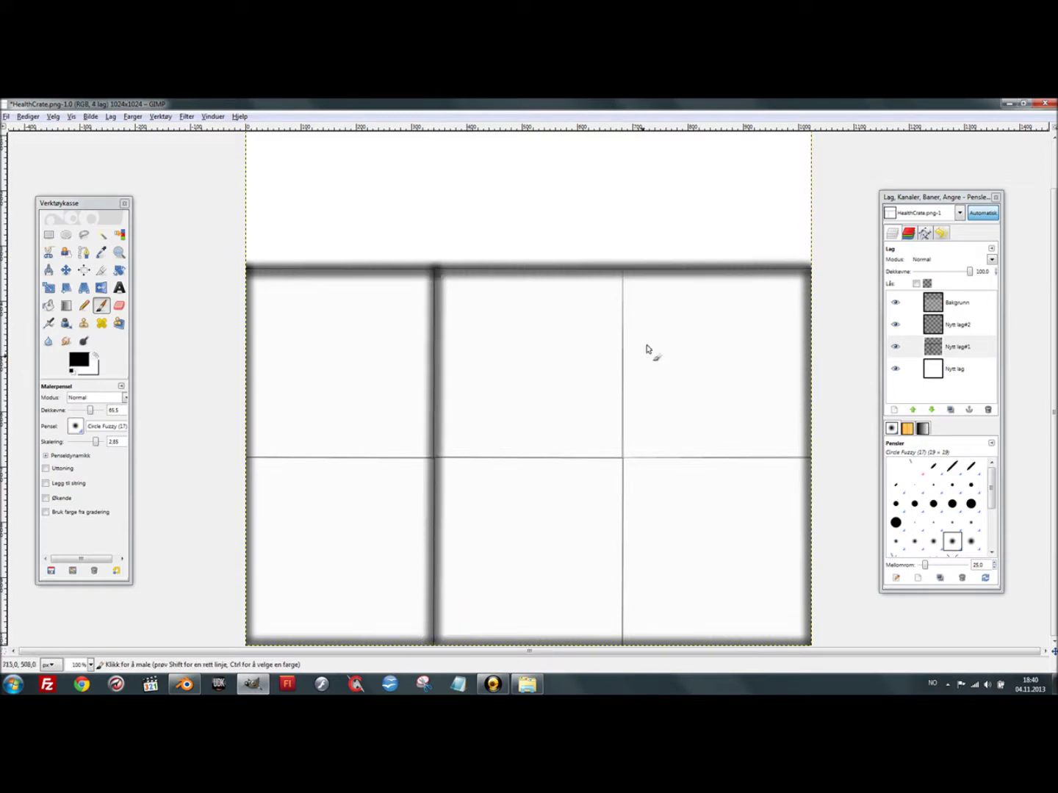
{"action": "left_click", "coordinate": [625, 271]}
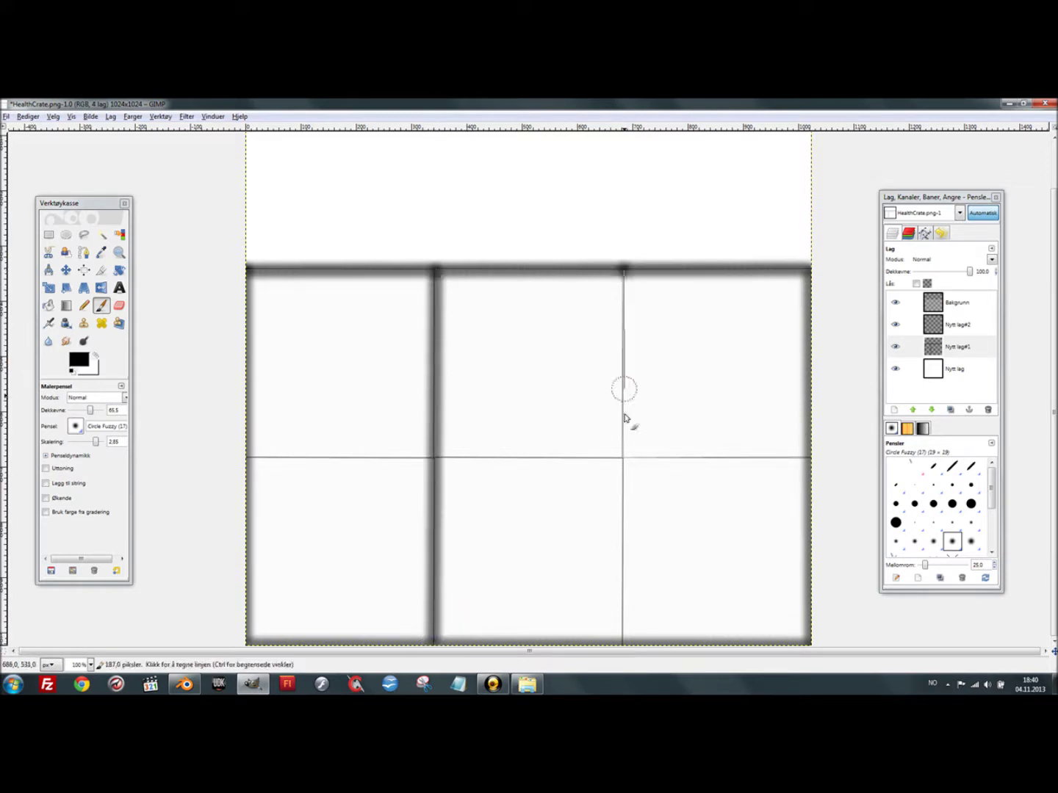
{"action": "left_click", "coordinate": [623, 645], "text": "shift"}
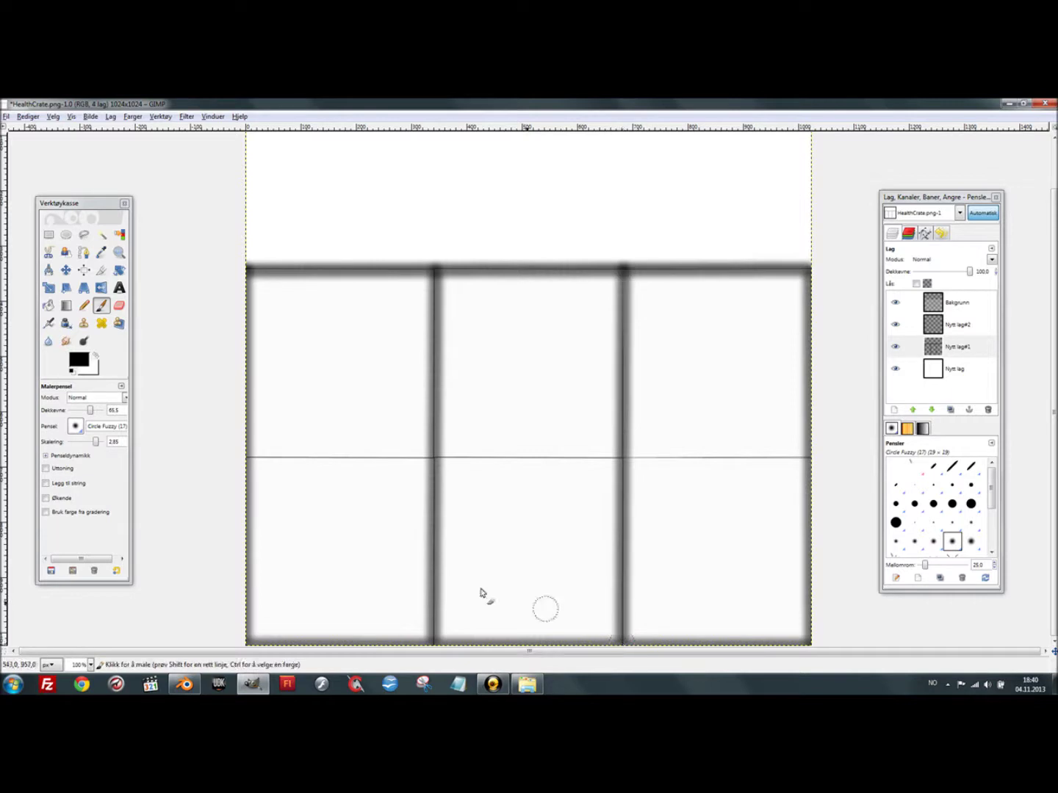
{"action": "left_click", "coordinate": [248, 457]}
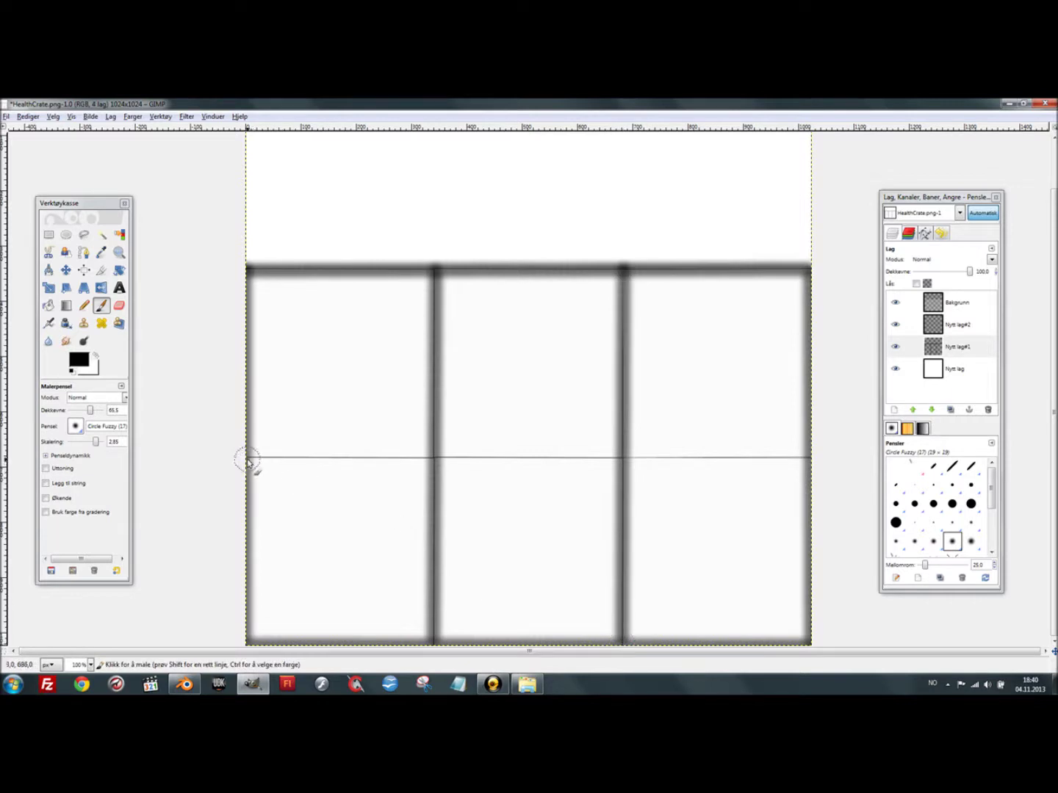
{"action": "left_click", "coordinate": [809, 459], "text": "shift"}
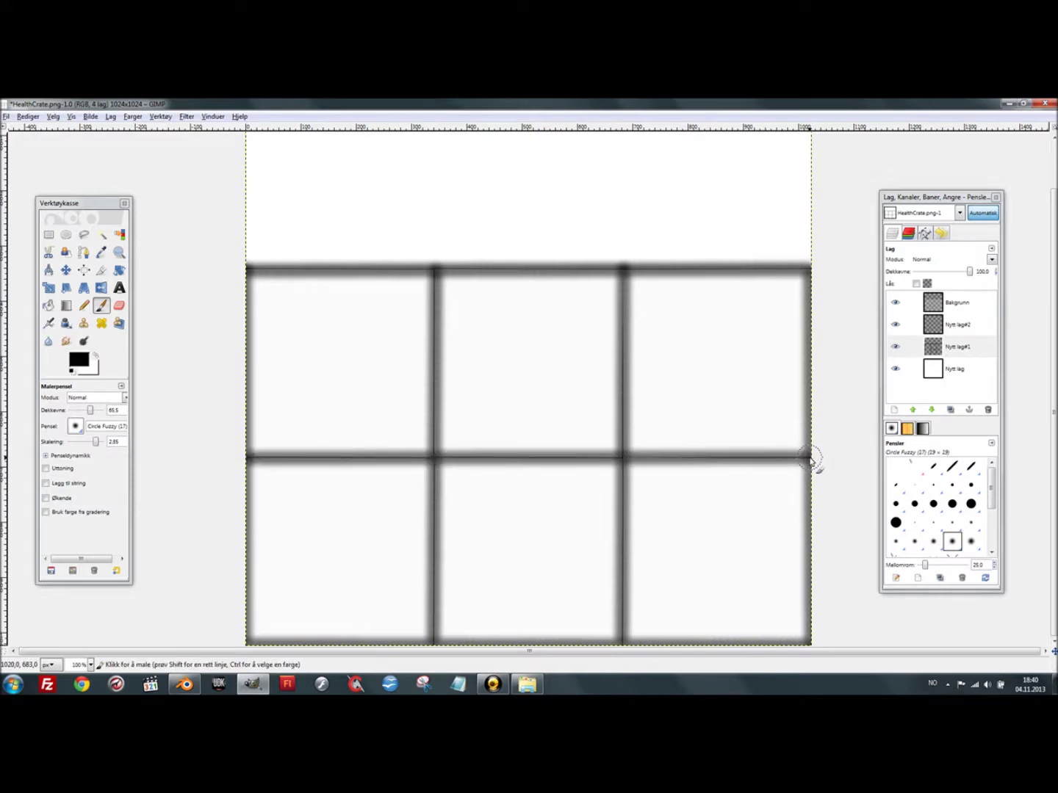
{"action": "left_click", "coordinate": [965, 328]}
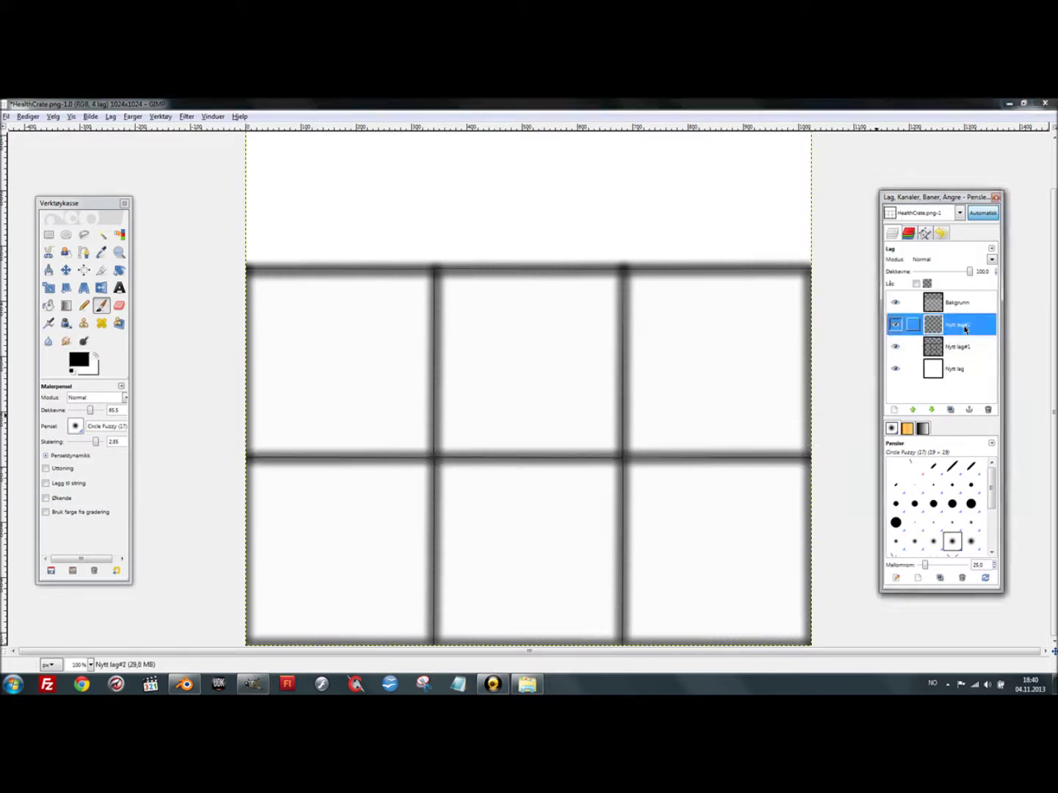
- Switch to the hard Circle (19) brush at 100 opacity with scale reduced to 2.34
{"action": "left_click_drag", "start_coordinate": [90, 411], "coordinate": [118, 413]}
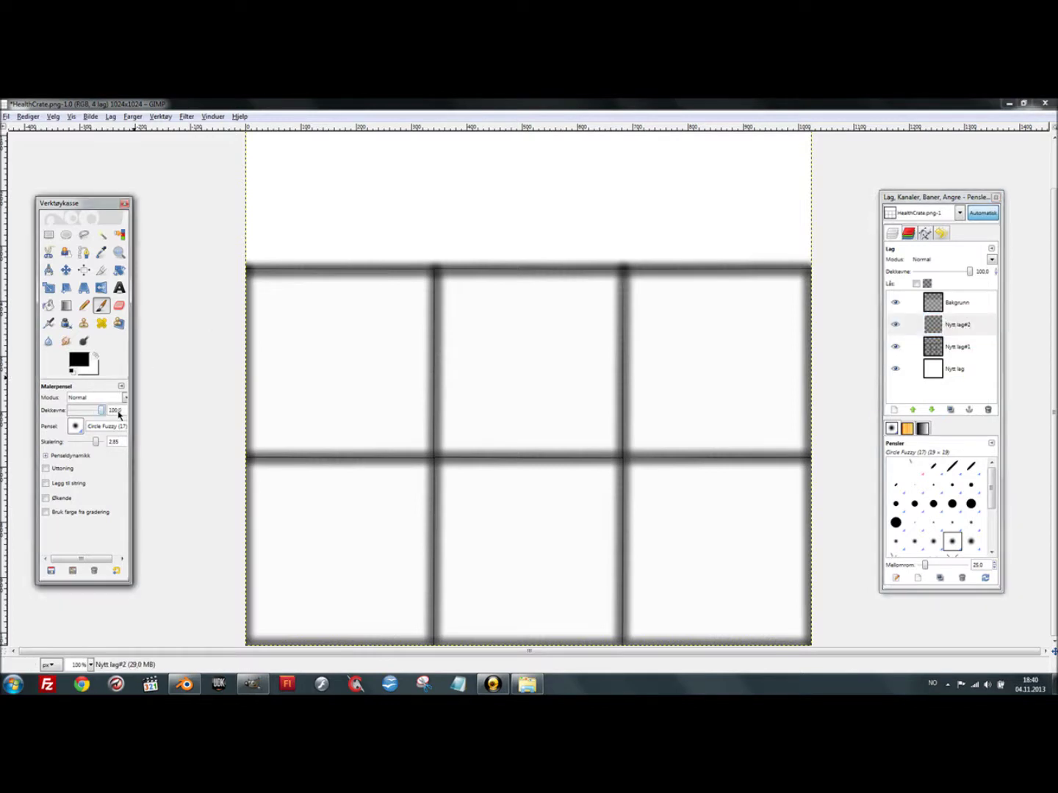
{"action": "left_click", "coordinate": [76, 426]}
{"action": "left_click", "coordinate": [119, 476]}
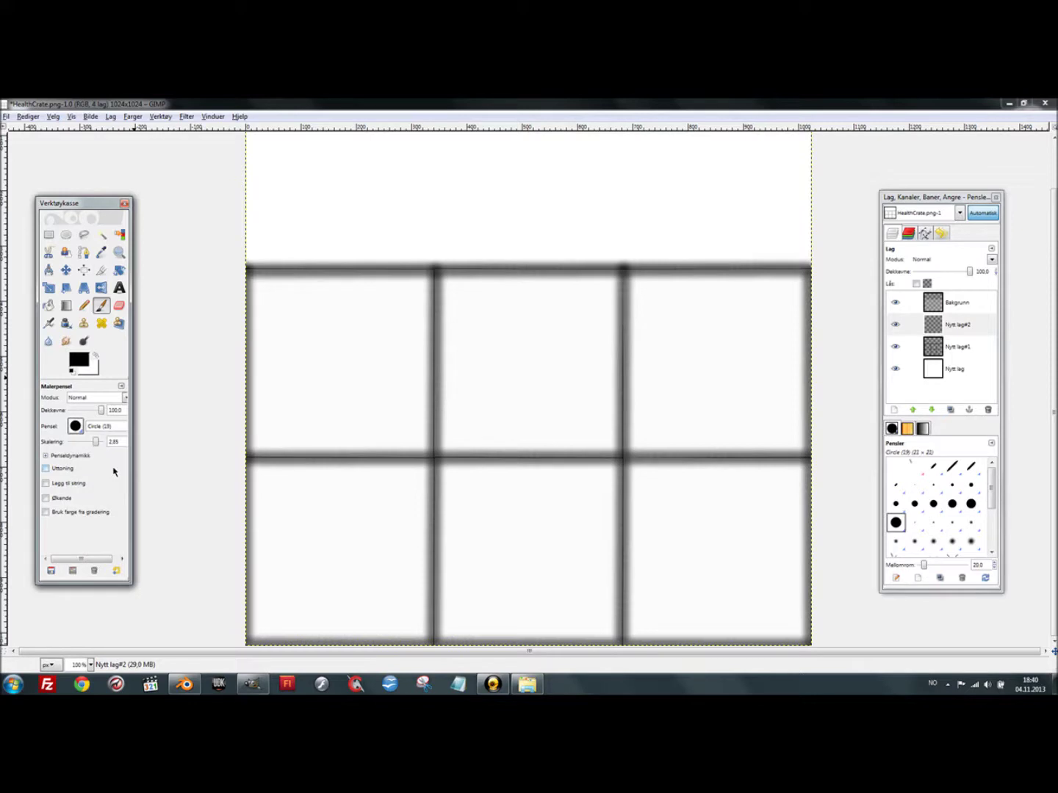
{"action": "left_click_drag", "start_coordinate": [97, 445], "coordinate": [92, 444]}
- Paint black round screw dots at the corners of the upper grid cells
{"action": "left_click", "coordinate": [267, 293]}
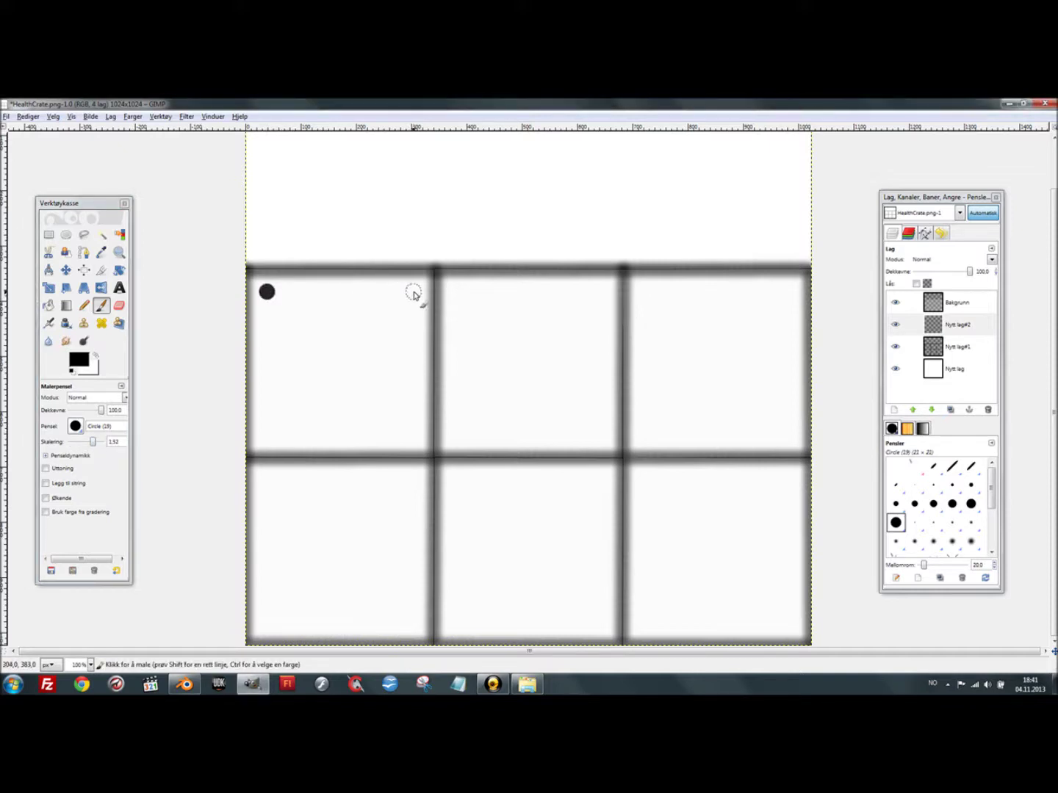
{"action": "left_click", "coordinate": [262, 436]}
{"action": "left_click", "coordinate": [459, 293]}
{"action": "left_click", "coordinate": [646, 293]}
{"action": "left_click", "coordinate": [789, 295]}
{"action": "left_click", "coordinate": [643, 439]}
{"action": "left_click", "coordinate": [791, 481]}
- Paint black screw dots at the bottom corners of the lower cells
{"action": "left_click", "coordinate": [791, 623]}
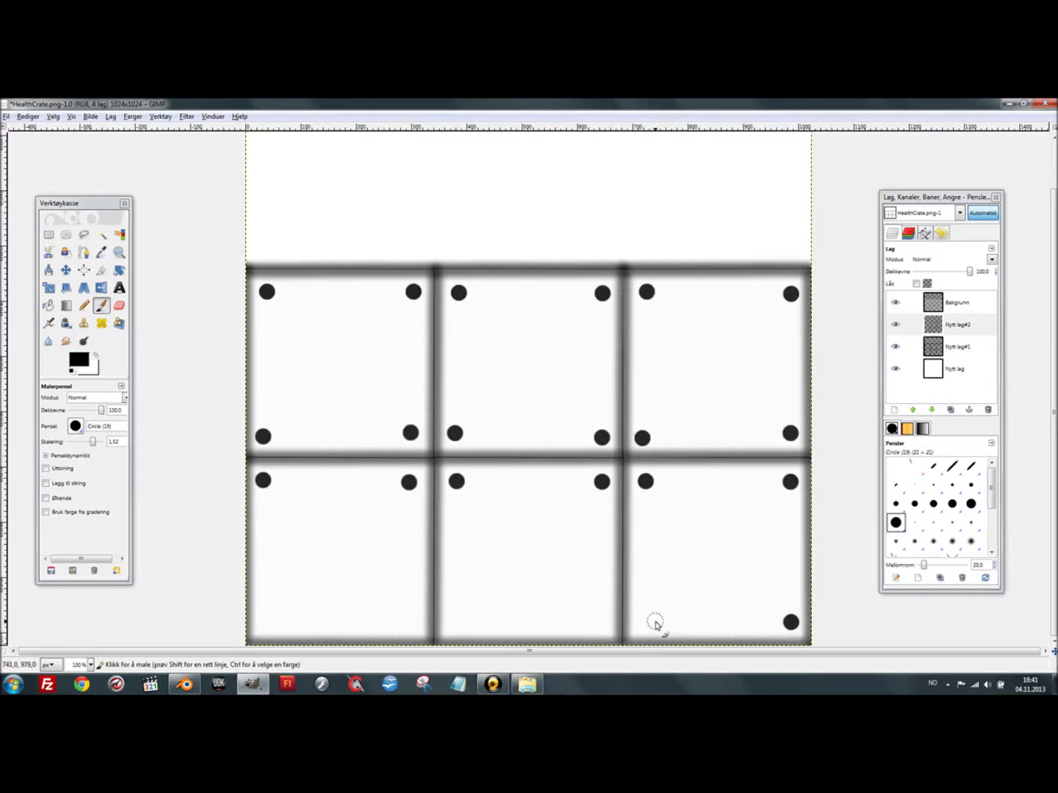
{"action": "left_click", "coordinate": [646, 625]}
{"action": "left_click", "coordinate": [598, 624]}
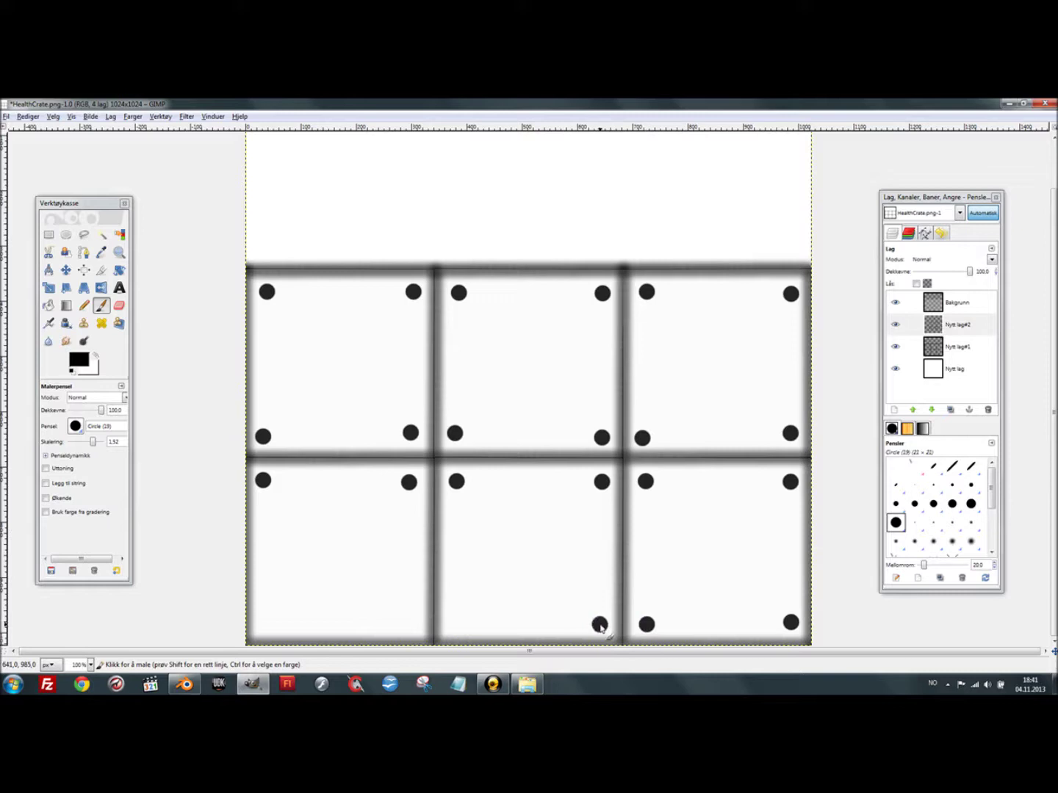
{"action": "left_click", "coordinate": [453, 622]}
{"action": "left_click", "coordinate": [413, 620]}
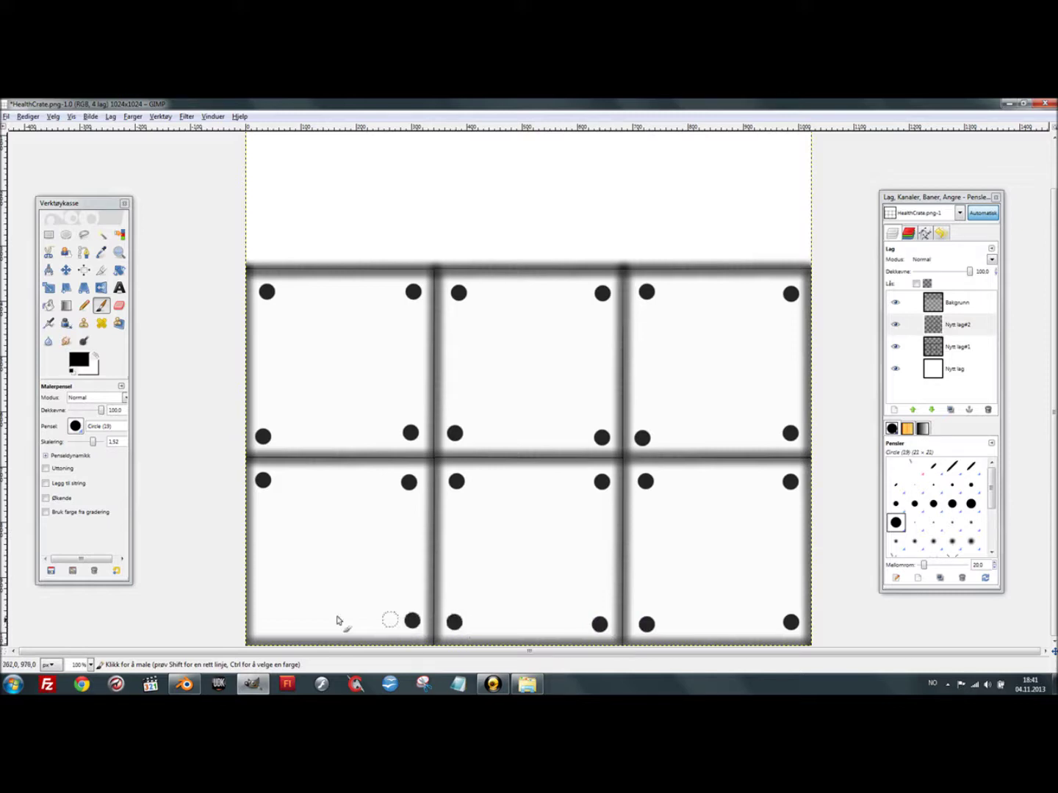
{"action": "left_click", "coordinate": [263, 623]}
{"action": "left_click", "coordinate": [75, 426]}
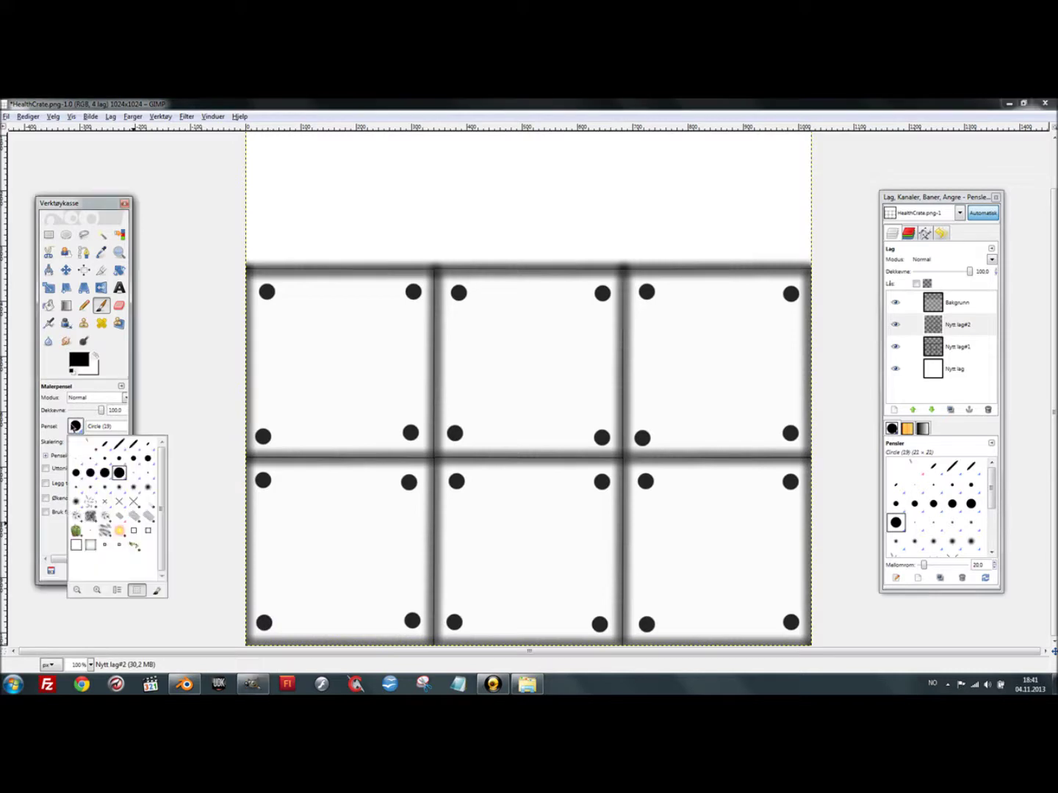
- Switch to the Calligraphic Brush and set the foreground colour to grey 606060
{"action": "left_click", "coordinate": [108, 445]}
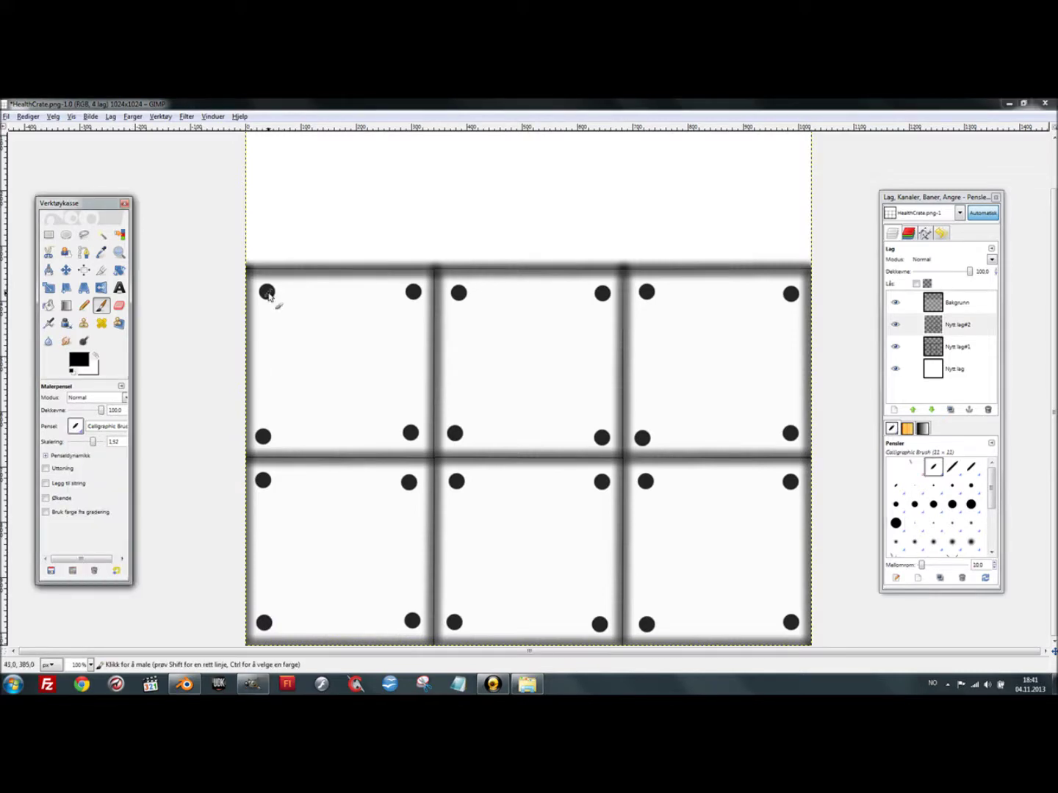
{"action": "left_click", "coordinate": [82, 360]}
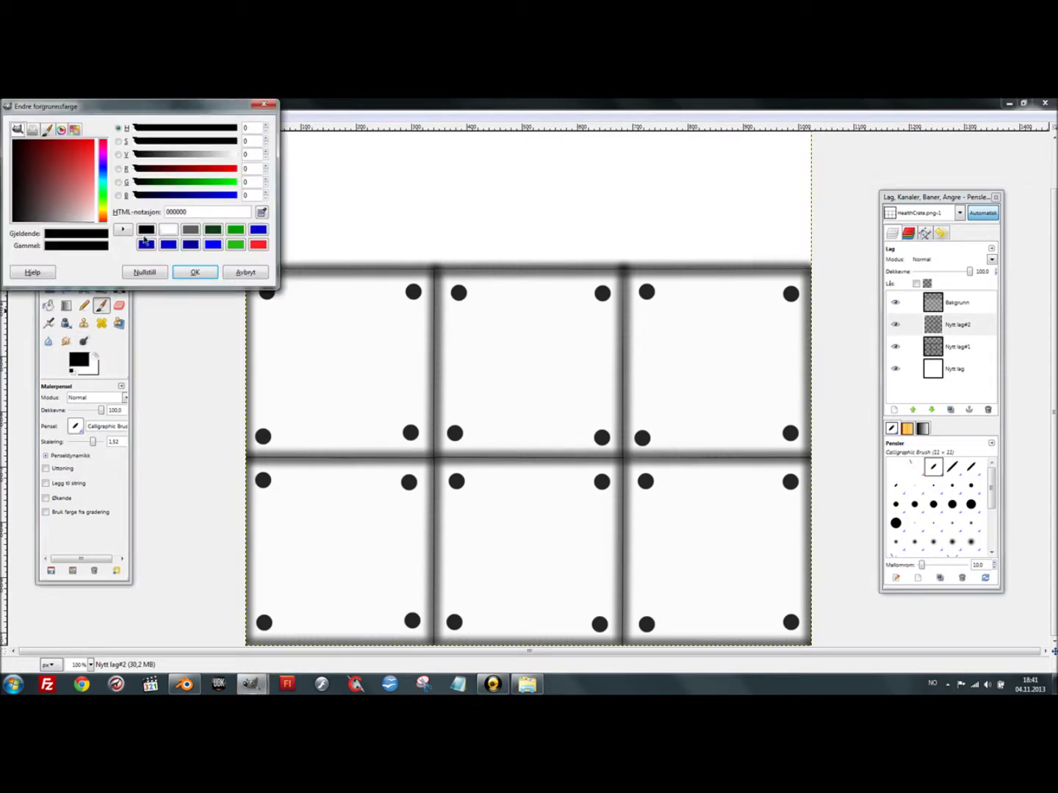
{"action": "left_click_drag", "start_coordinate": [156, 156], "coordinate": [175, 158]}
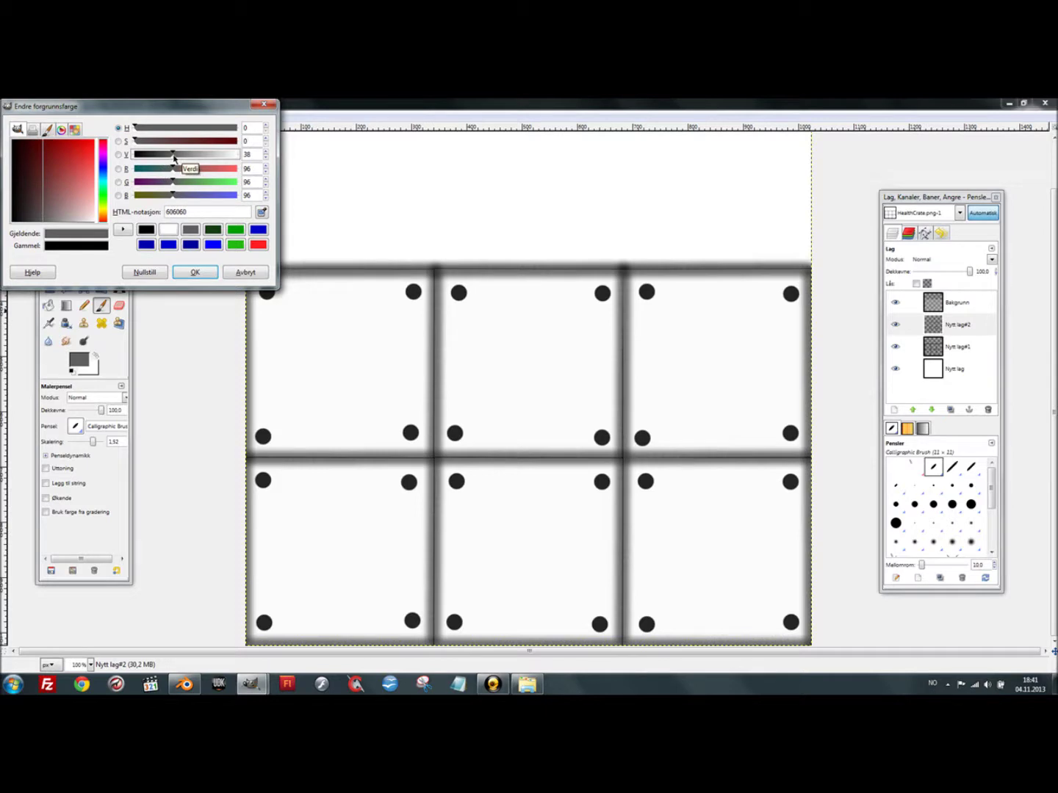
{"action": "left_click", "coordinate": [203, 273]}
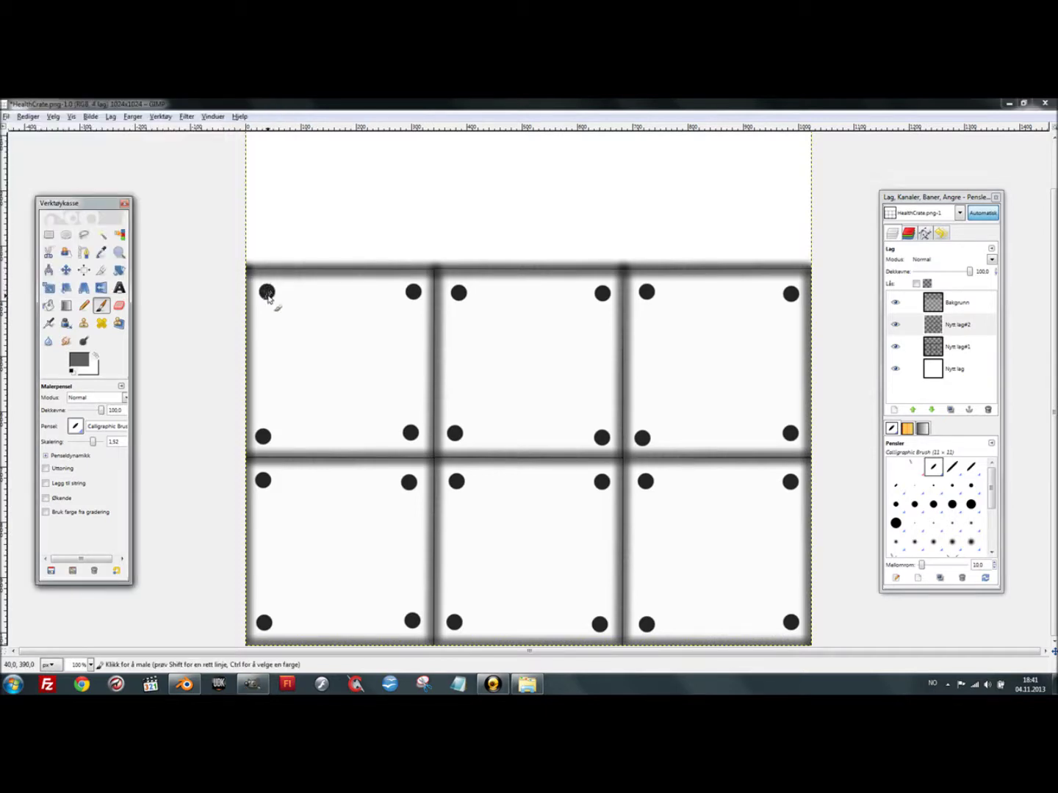
{"action": "key", "text": "plus"}
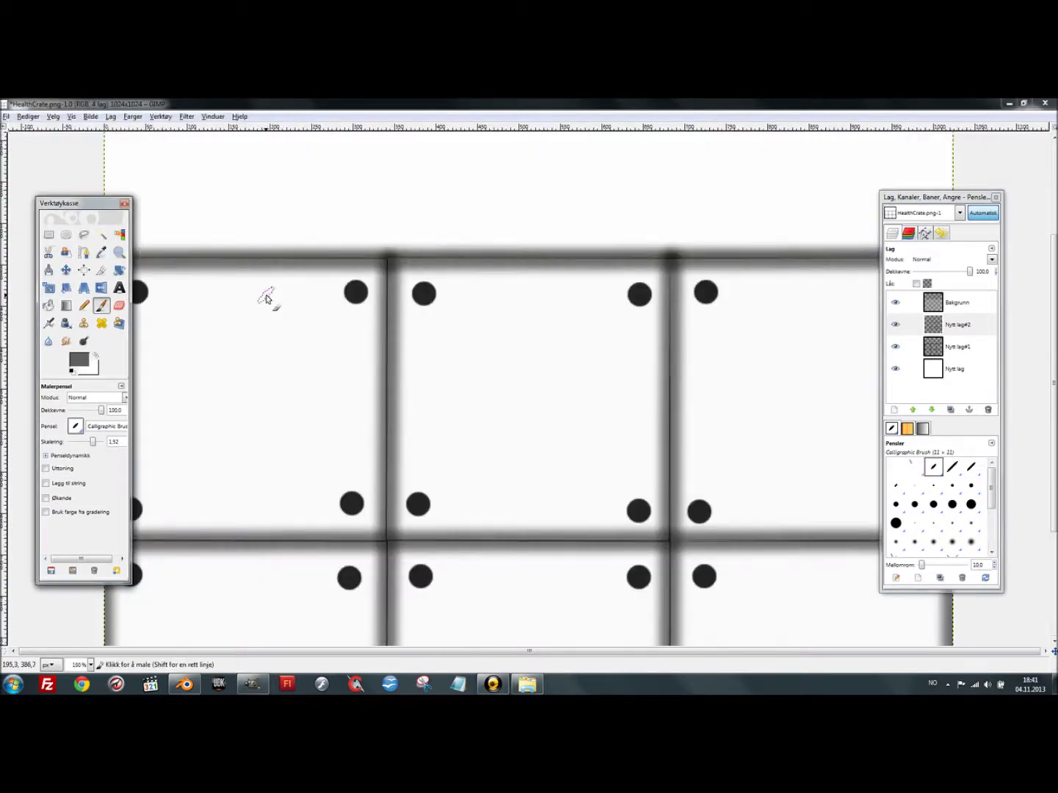
- Paint short grey diagonal slashes across the black dots to form slotted screw heads
{"action": "key", "text": "plus"}
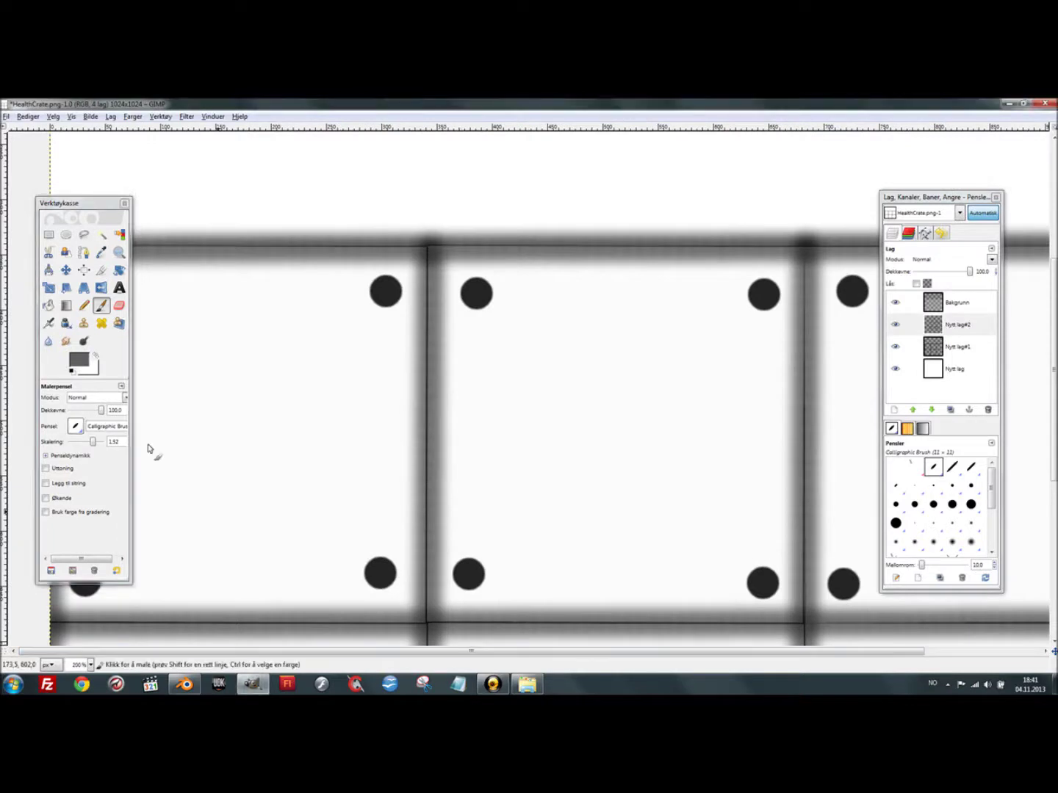
{"action": "left_click_drag", "start_coordinate": [86, 206], "coordinate": [246, 210]}
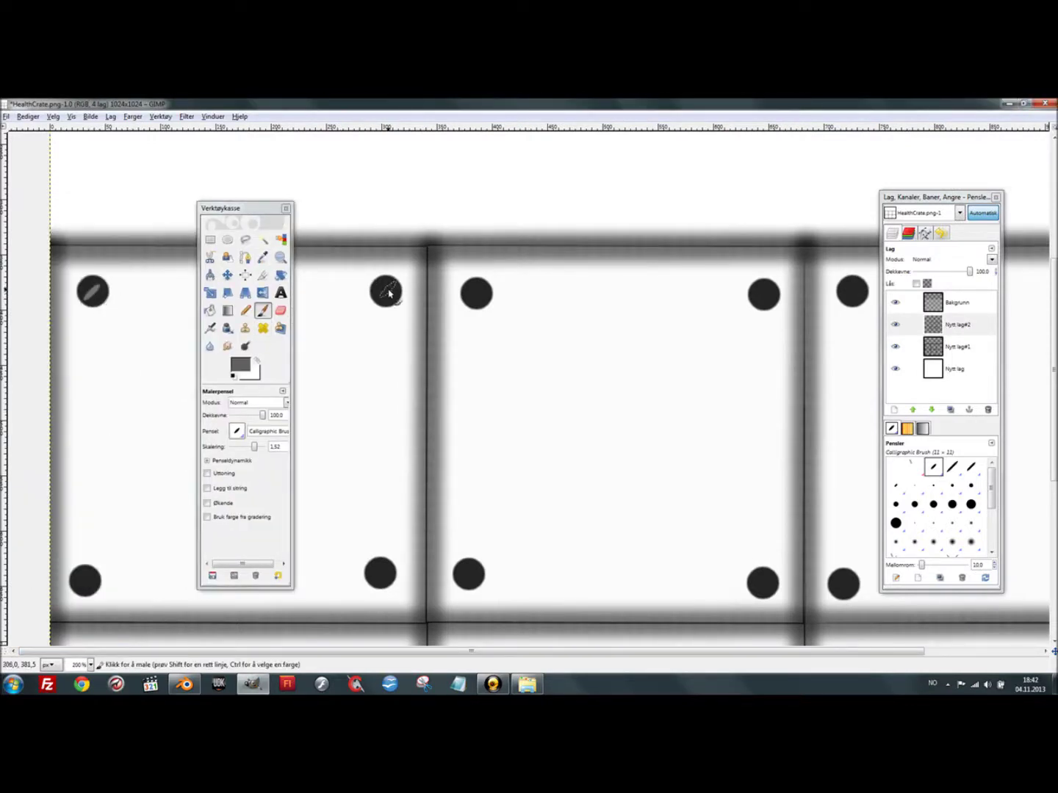
{"action": "left_click_drag", "start_coordinate": [373, 580], "coordinate": [387, 568]}
{"action": "left_click_drag", "start_coordinate": [78, 588], "coordinate": [86, 585]}
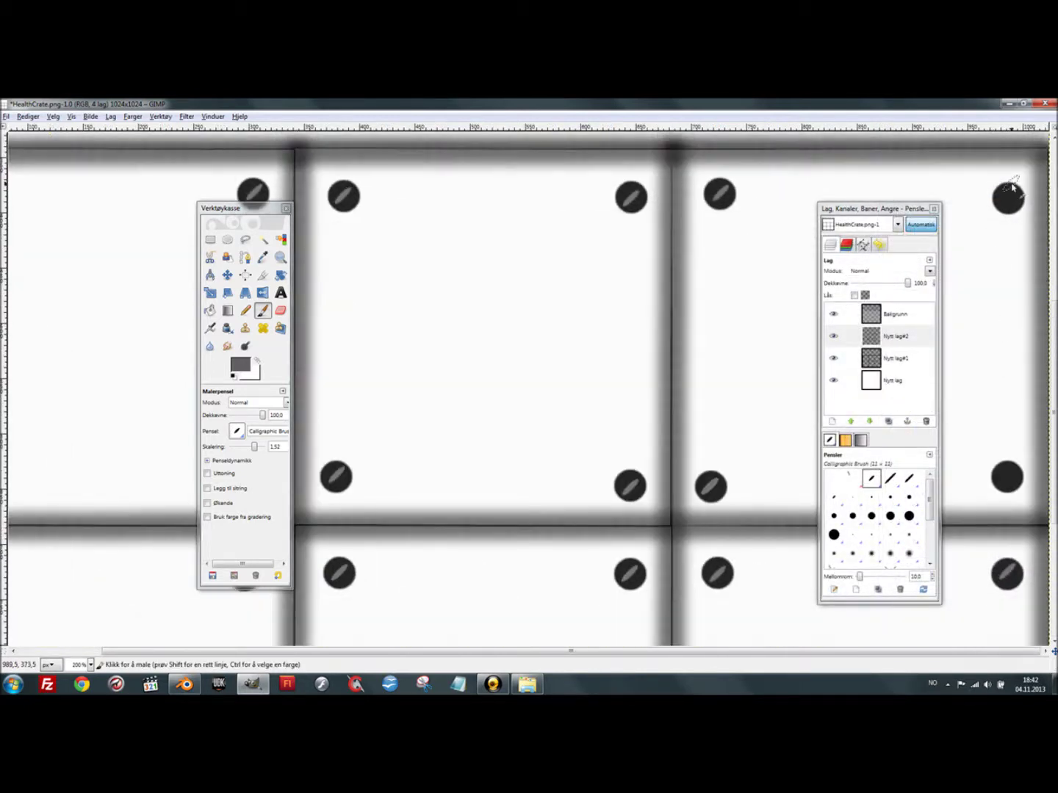
{"action": "left_click_drag", "start_coordinate": [1002, 207], "coordinate": [1017, 190]}
{"action": "left_click_drag", "start_coordinate": [1001, 485], "coordinate": [1015, 470]}
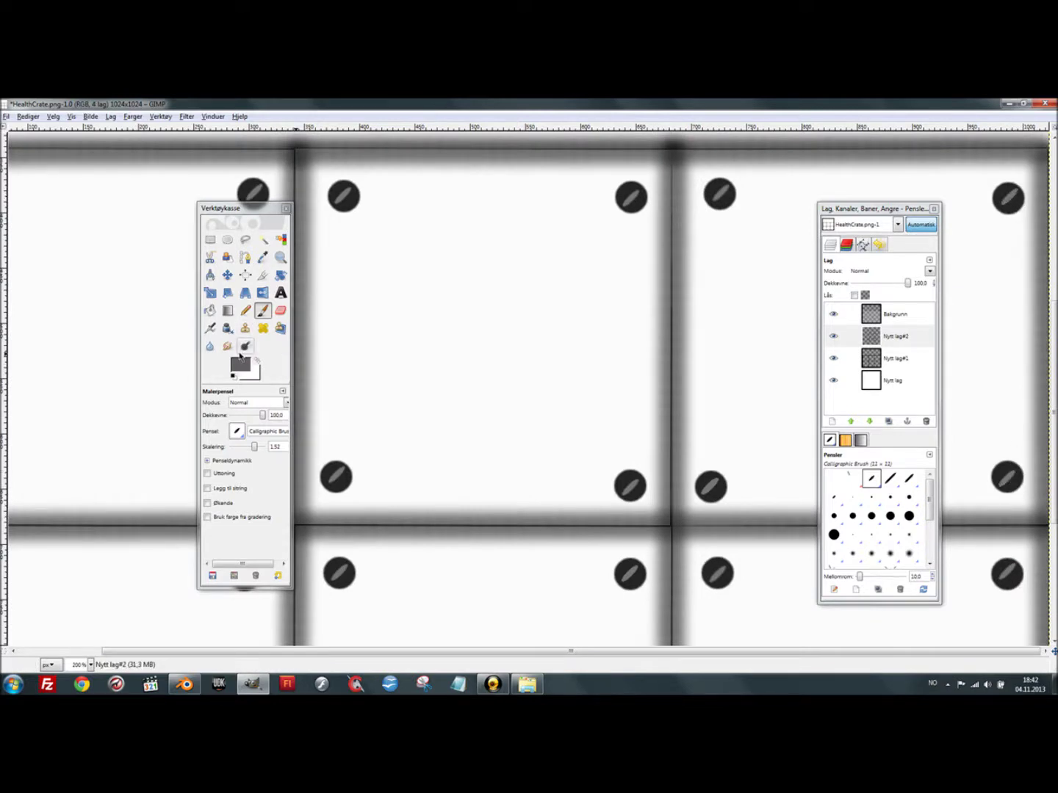
{"action": "left_click", "coordinate": [237, 432]}
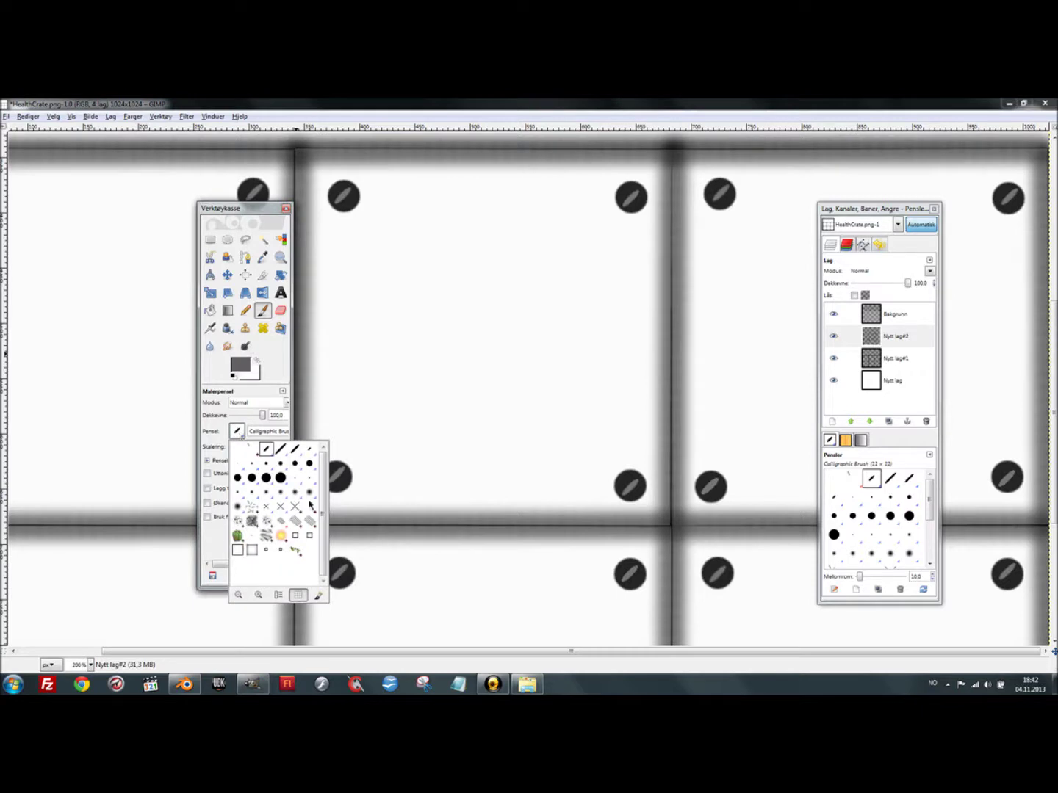
- Set the brush to Circle Fuzzy (17) in black with scale 2.22
{"action": "left_click", "coordinate": [309, 494]}
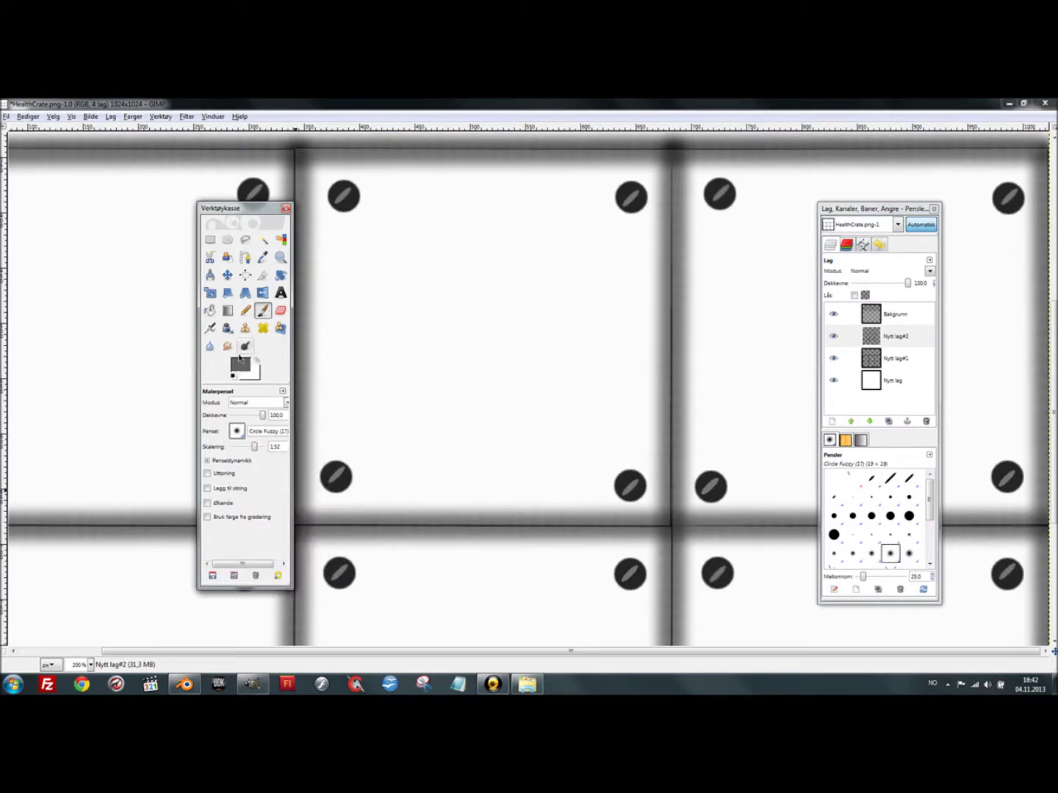
{"action": "left_click", "coordinate": [243, 374]}
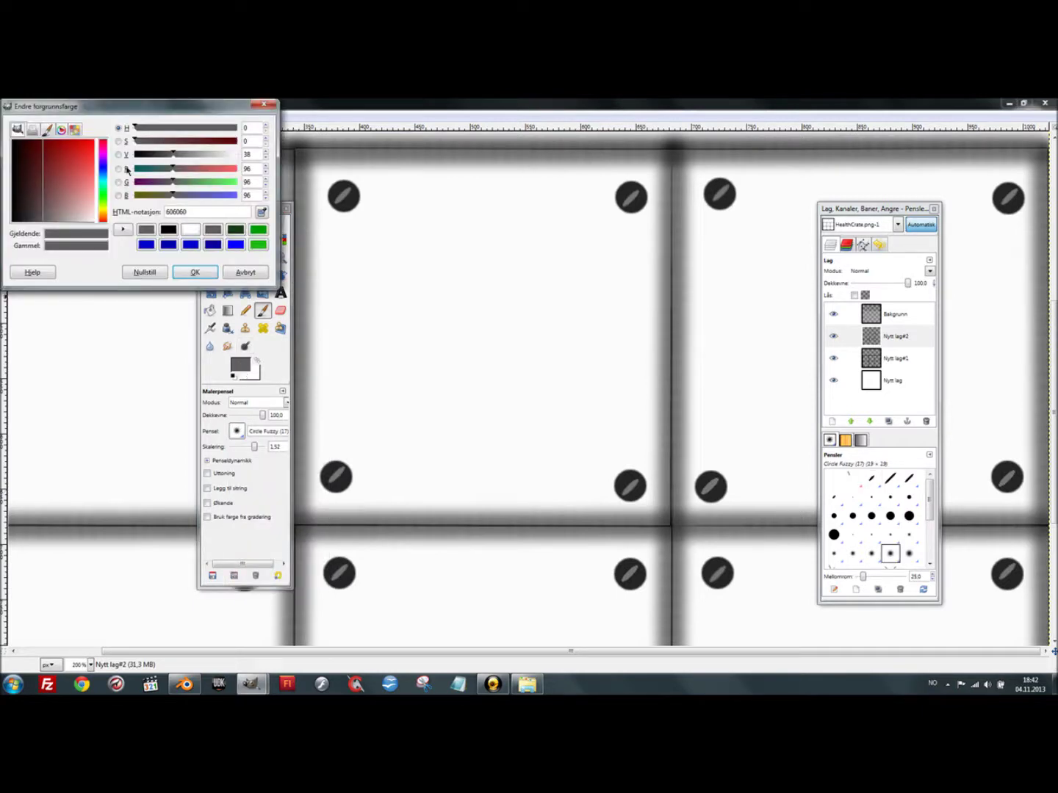
{"action": "left_click_drag", "start_coordinate": [80, 193], "coordinate": [25, 232]}
{"action": "left_click", "coordinate": [195, 272]}
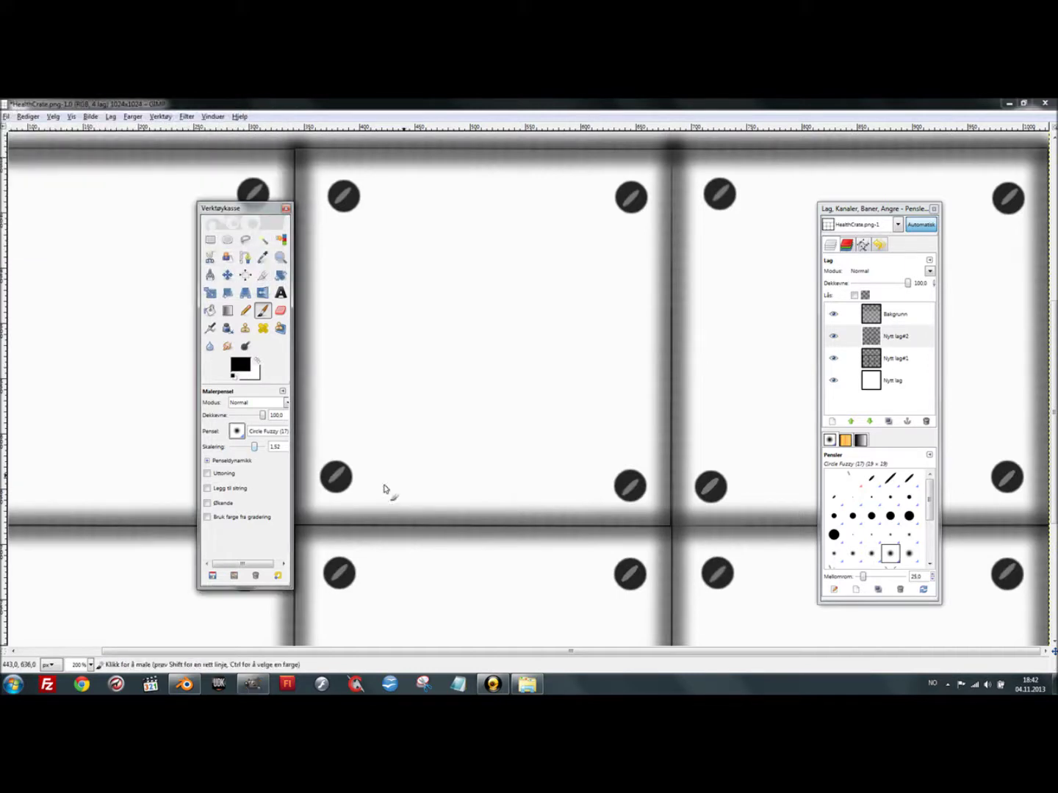
{"action": "left_click_drag", "start_coordinate": [254, 449], "coordinate": [259, 449]}
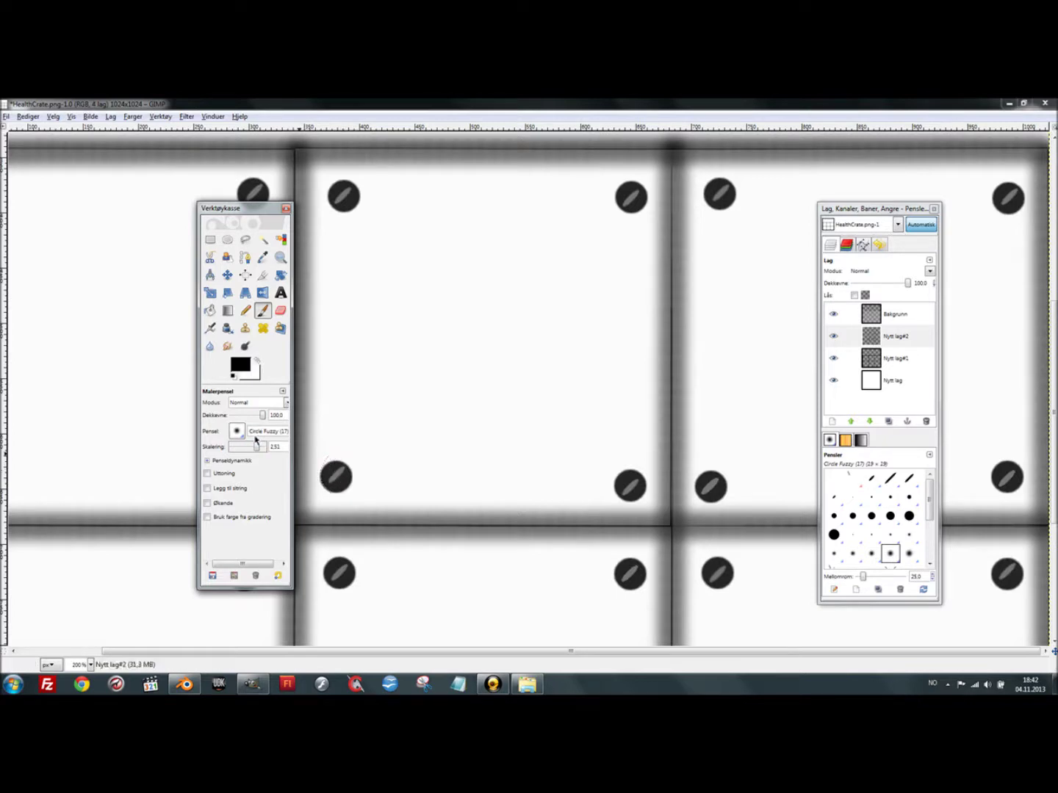
{"action": "left_click_drag", "start_coordinate": [256, 449], "coordinate": [254, 449]}
- Test-darken the middle cell's lower screws, undo it, and make Nytt lag#2 active
{"action": "left_click", "coordinate": [336, 479]}
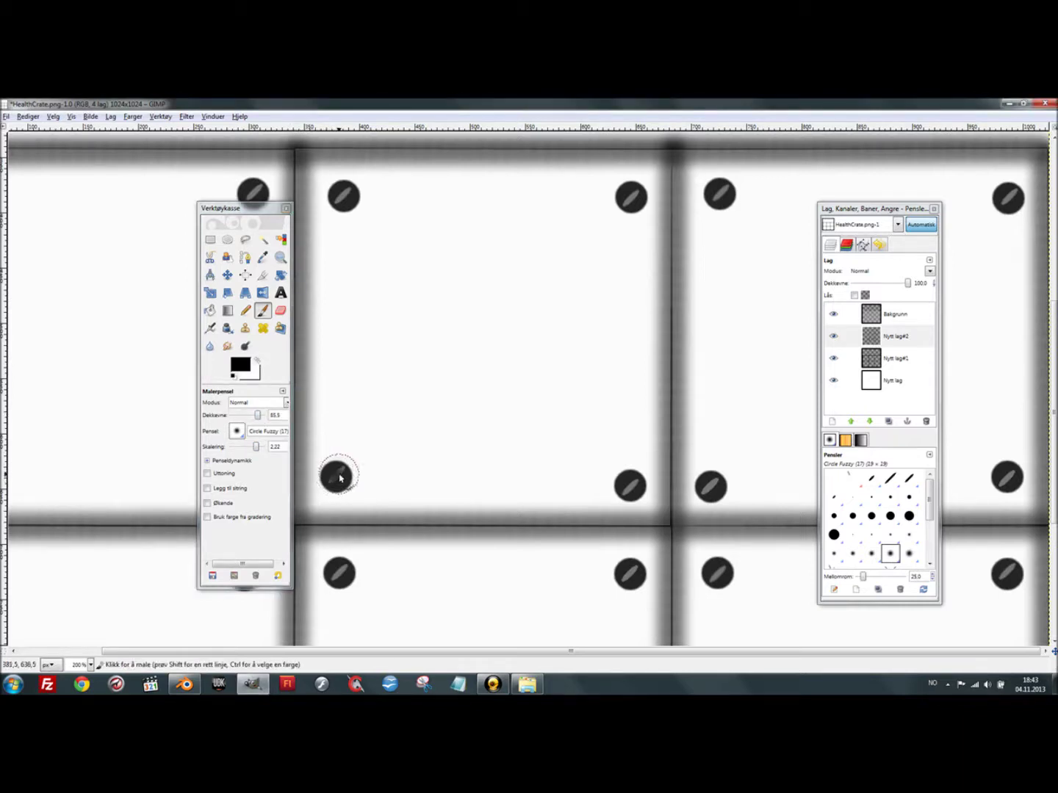
{"action": "left_click_drag", "start_coordinate": [340, 477], "coordinate": [342, 476]}
{"action": "left_click", "coordinate": [343, 476]}
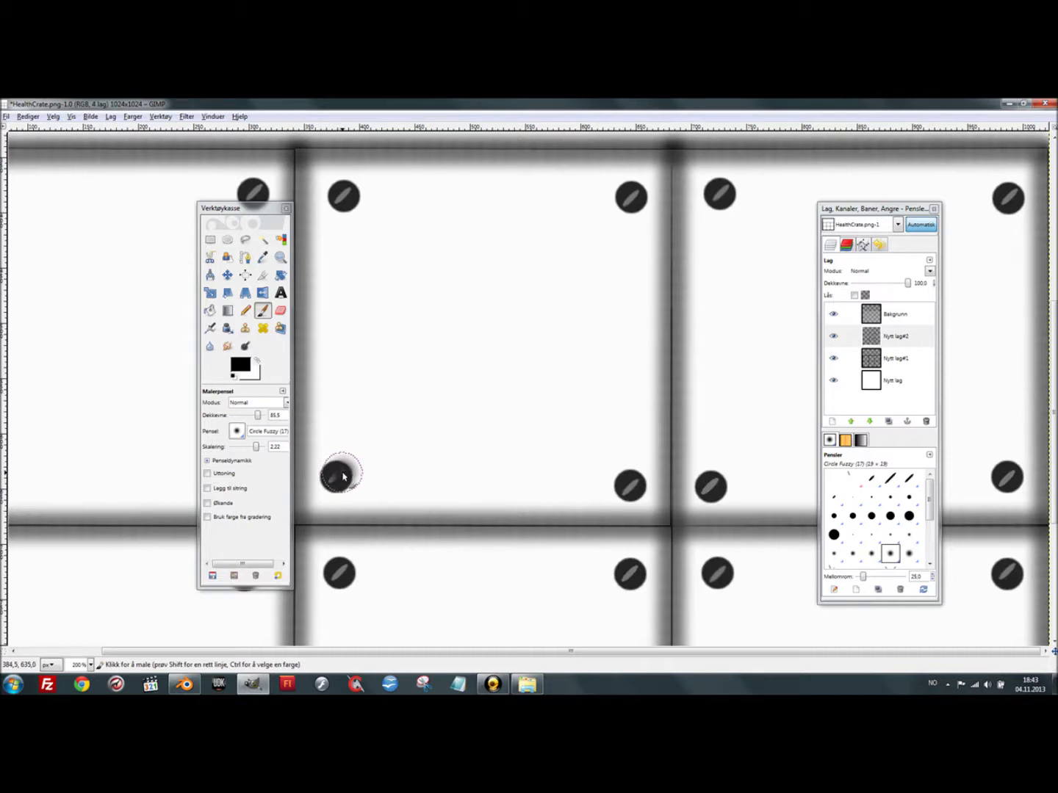
{"action": "left_click", "coordinate": [629, 485]}
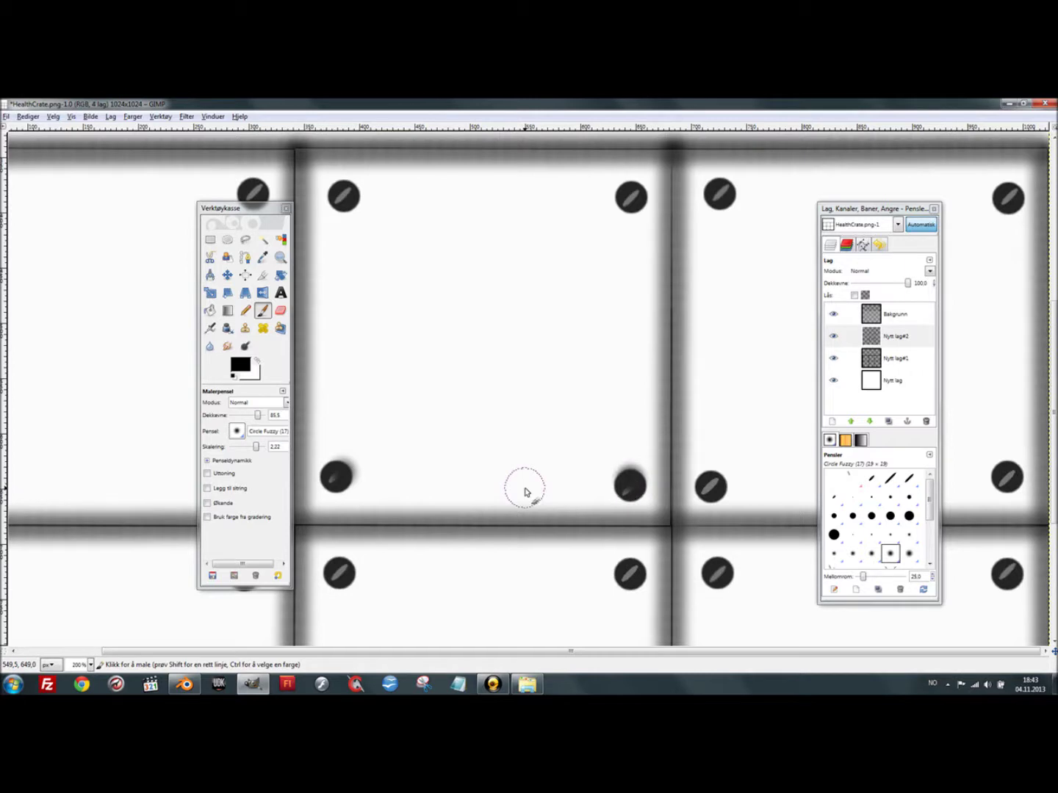
{"action": "key", "text": "ctrl+z"}
{"action": "key", "text": "ctrl+z"}
{"action": "key", "text": "ctrl+z"}
{"action": "key", "text": "ctrl+z"}
{"action": "key", "text": "ctrl+z"}
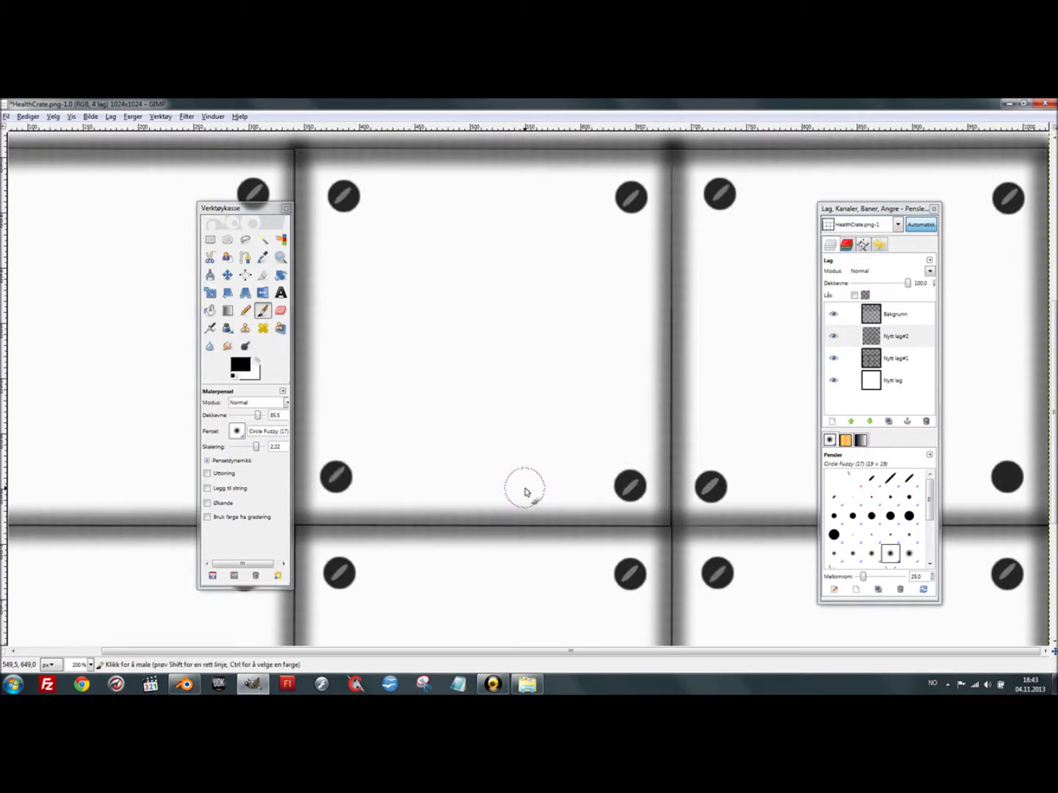
{"action": "key", "text": "ctrl+z"}
{"action": "left_click", "coordinate": [895, 346]}
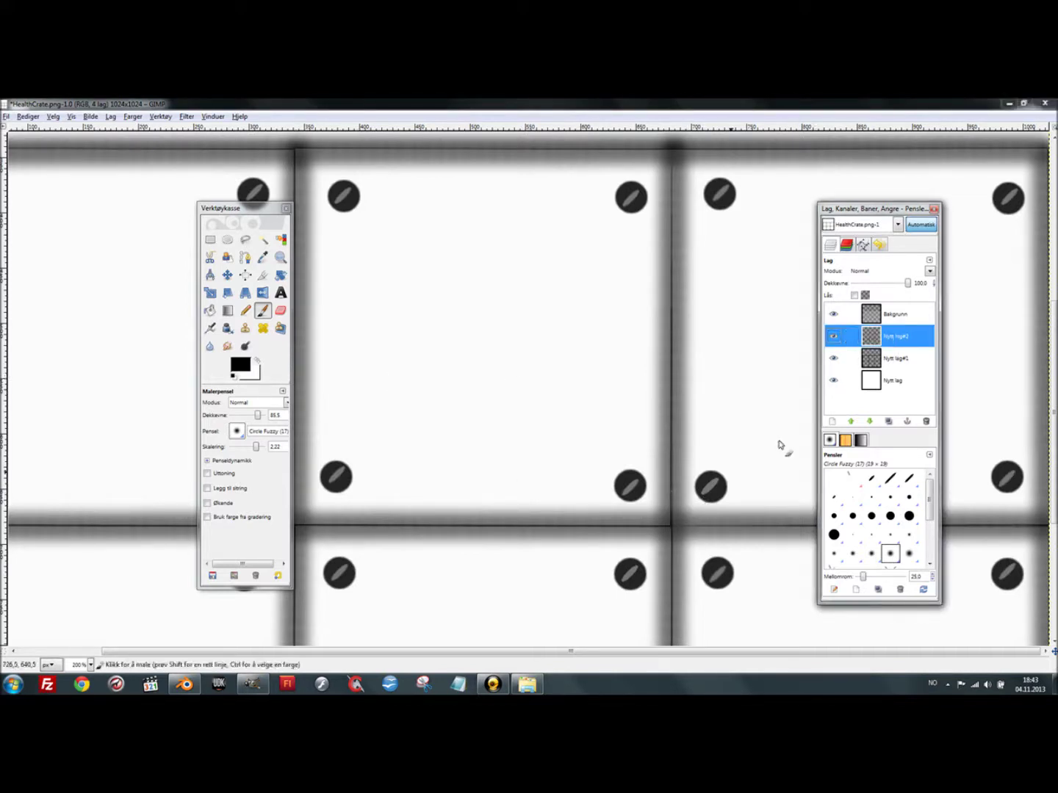
- Make the screw-head layer Nytt lag#2 visible again and make Nytt lag#1 the active layer
{"action": "left_click", "coordinate": [834, 335]}
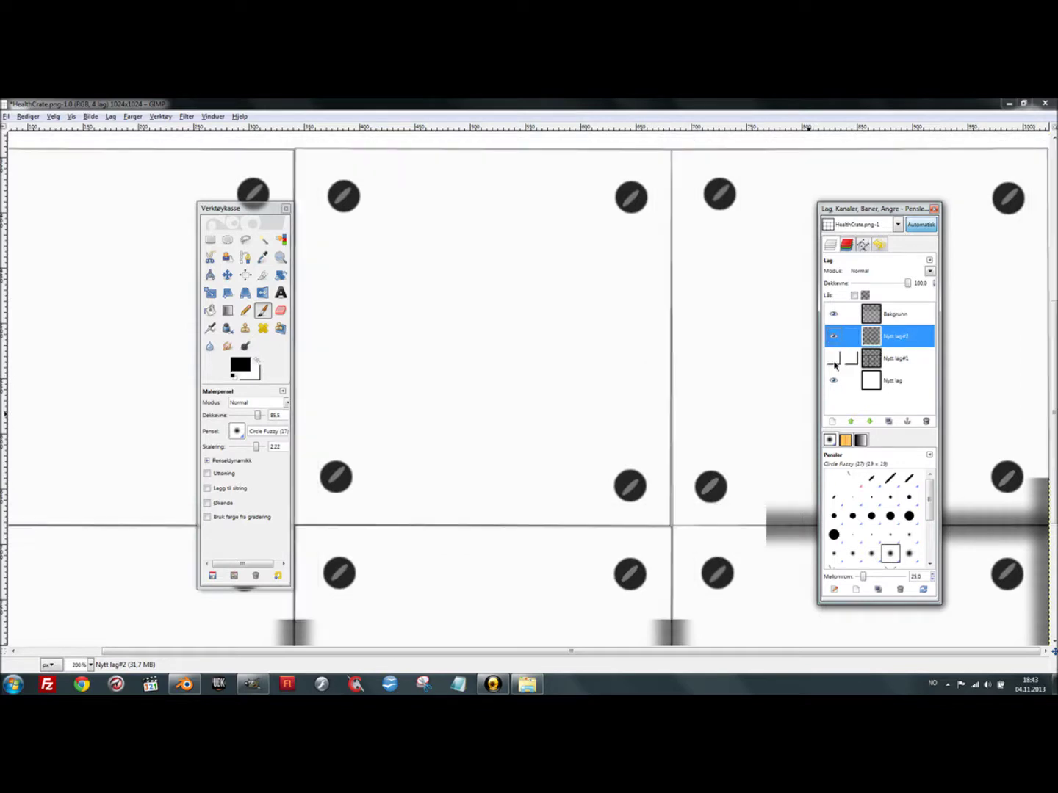
{"action": "left_click", "coordinate": [834, 335]}
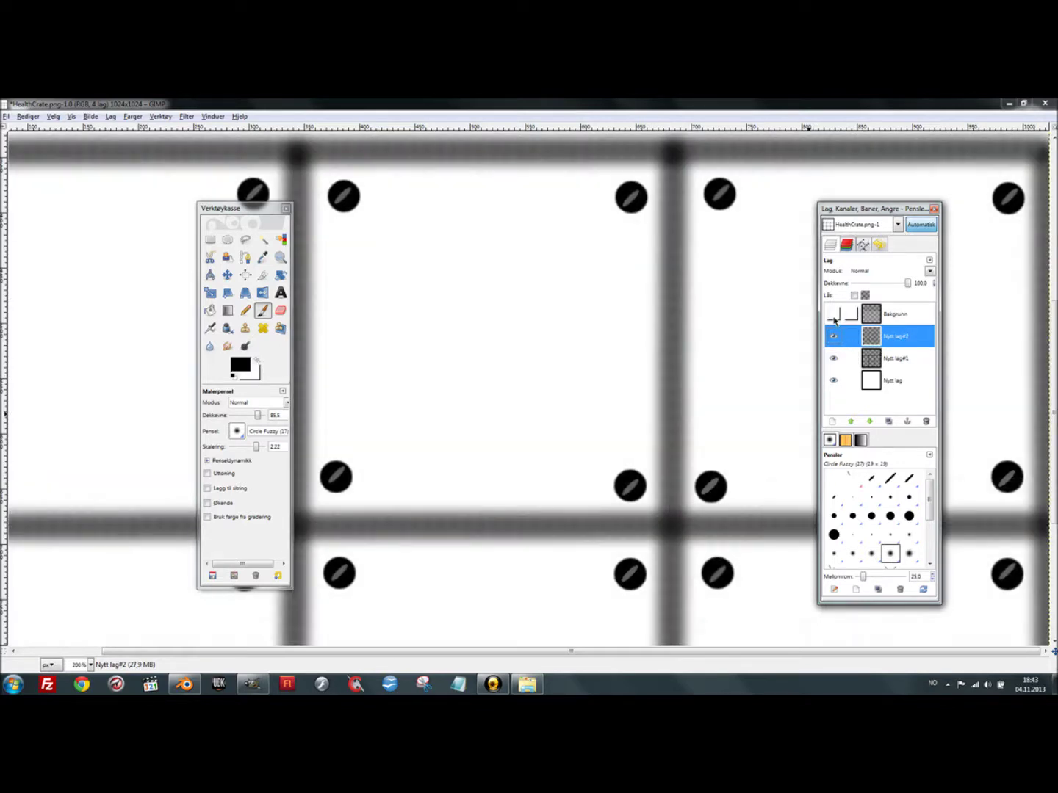
{"action": "left_click", "coordinate": [833, 316]}
{"action": "left_click", "coordinate": [834, 337]}
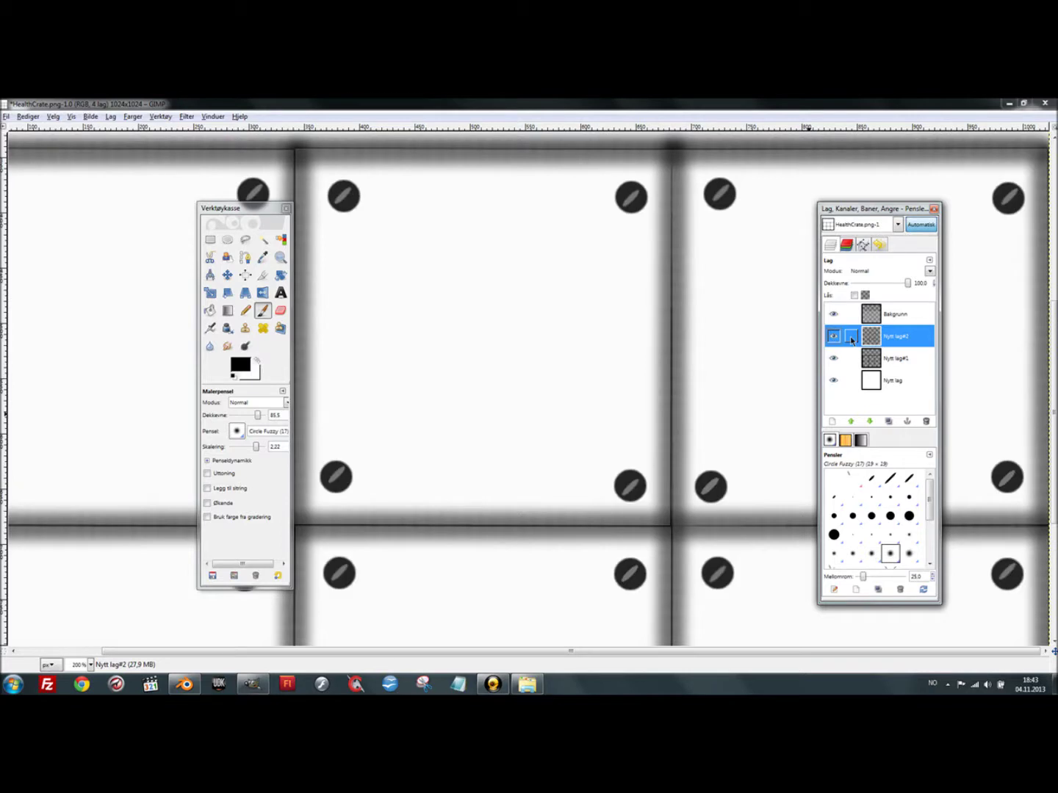
{"action": "left_click", "coordinate": [908, 316]}
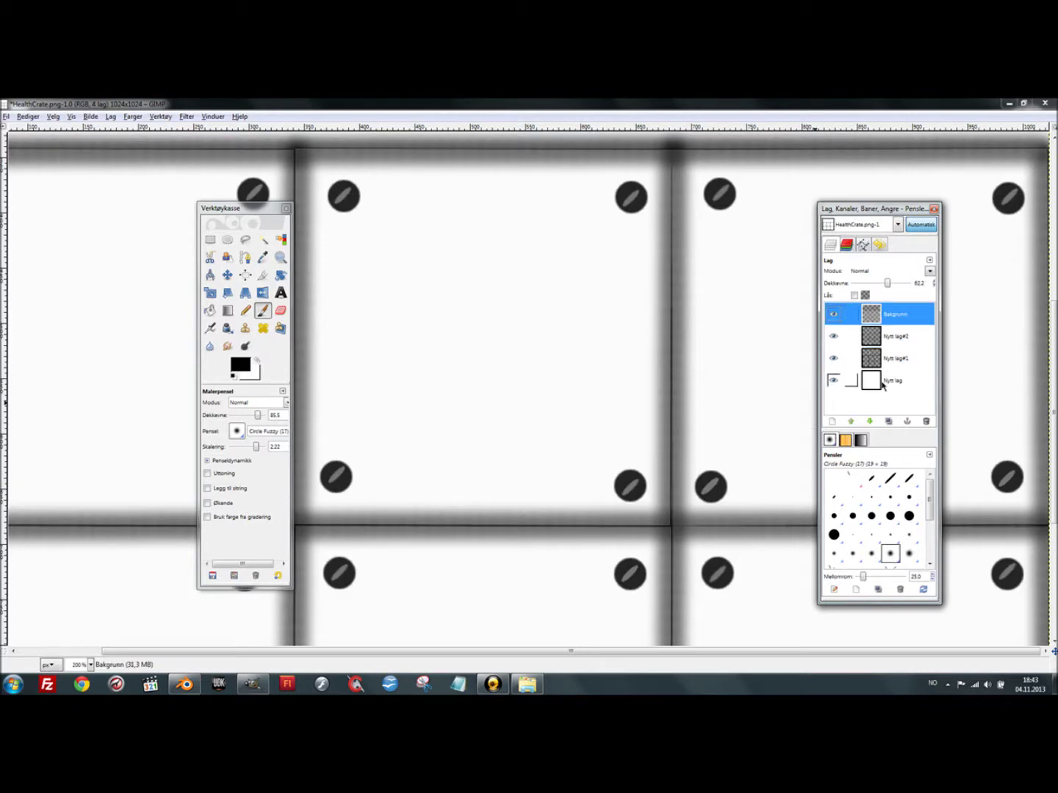
{"action": "left_click", "coordinate": [906, 361]}
{"action": "double_click", "coordinate": [832, 359]}
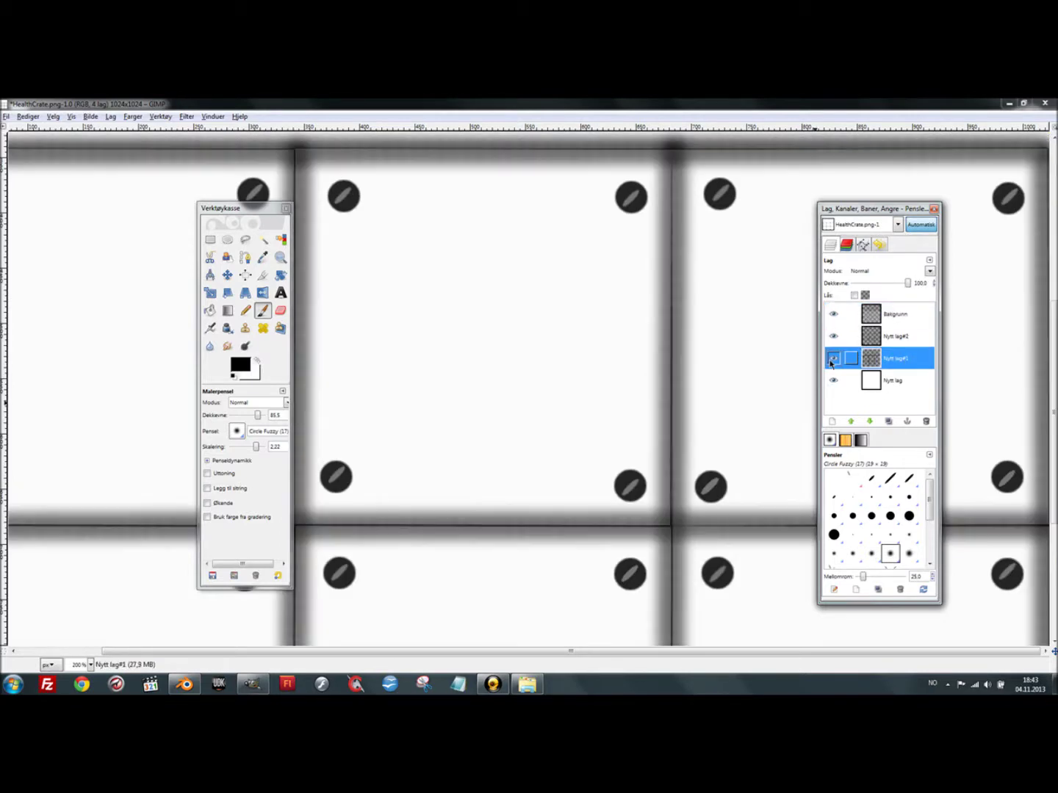
{"action": "left_click", "coordinate": [632, 487]}
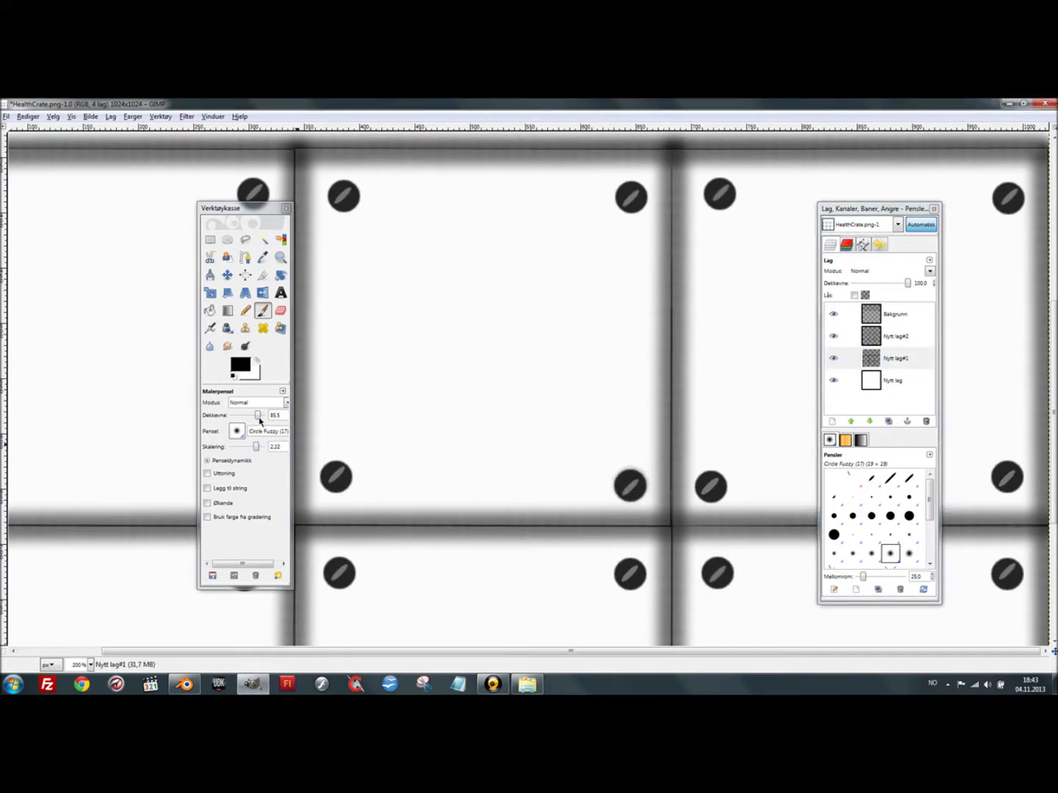
- At about 94.5 opacity, dab soft shadows onto the middle and right panels' screws
{"action": "left_click_drag", "start_coordinate": [260, 420], "coordinate": [262, 418]}
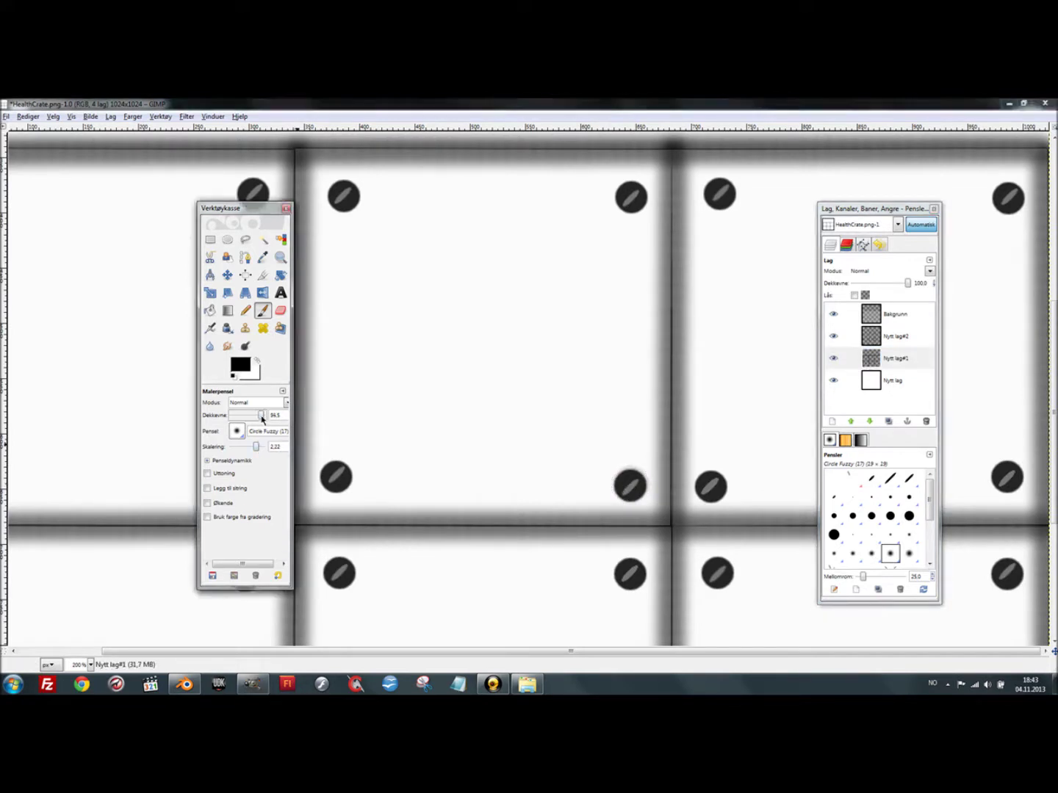
{"action": "left_click", "coordinate": [336, 477]}
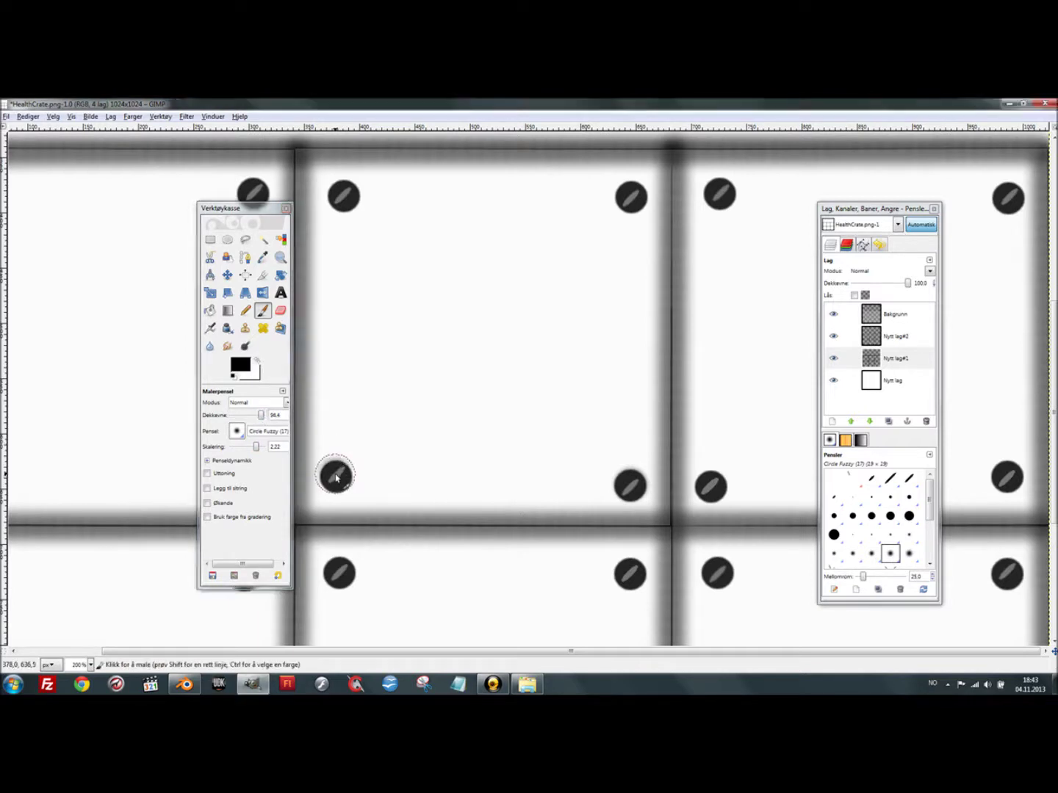
{"action": "left_click", "coordinate": [346, 199]}
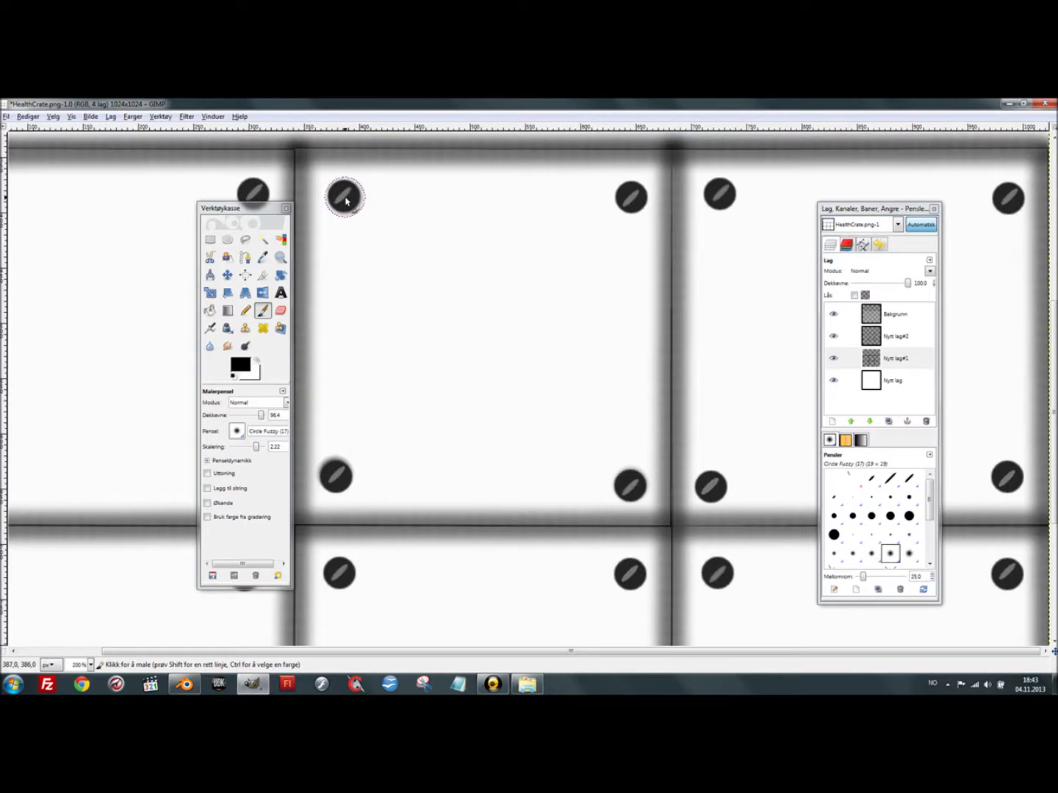
{"action": "left_click", "coordinate": [633, 208]}
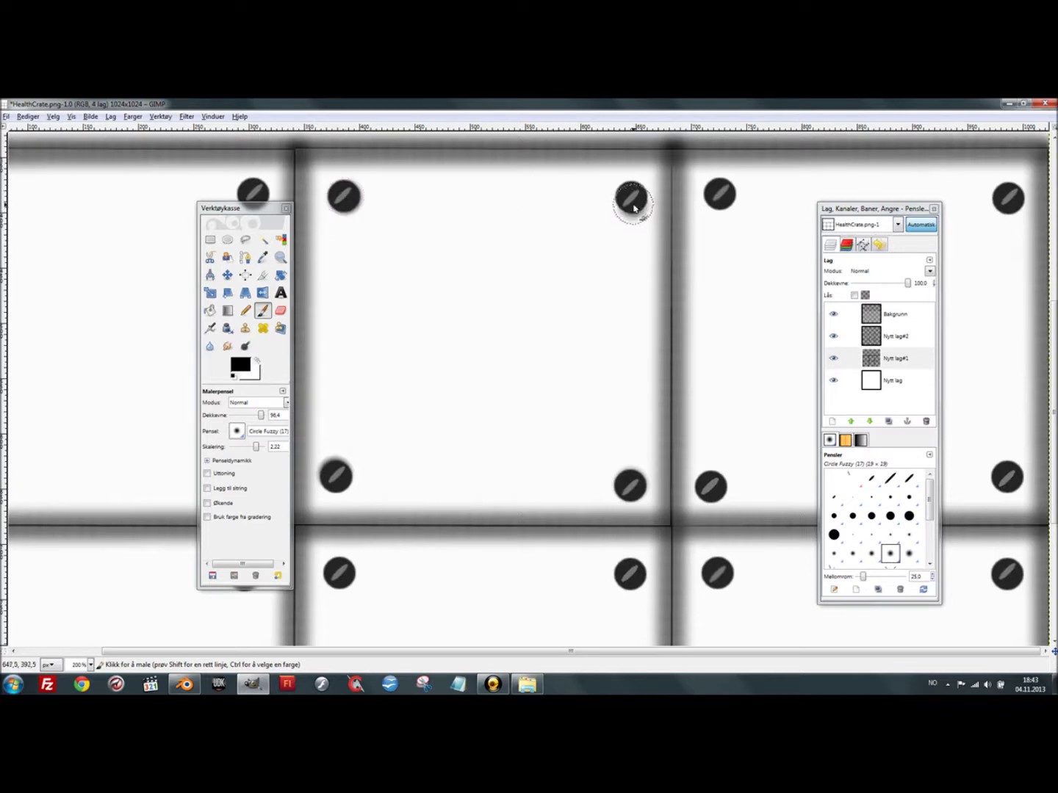
{"action": "left_click", "coordinate": [724, 201]}
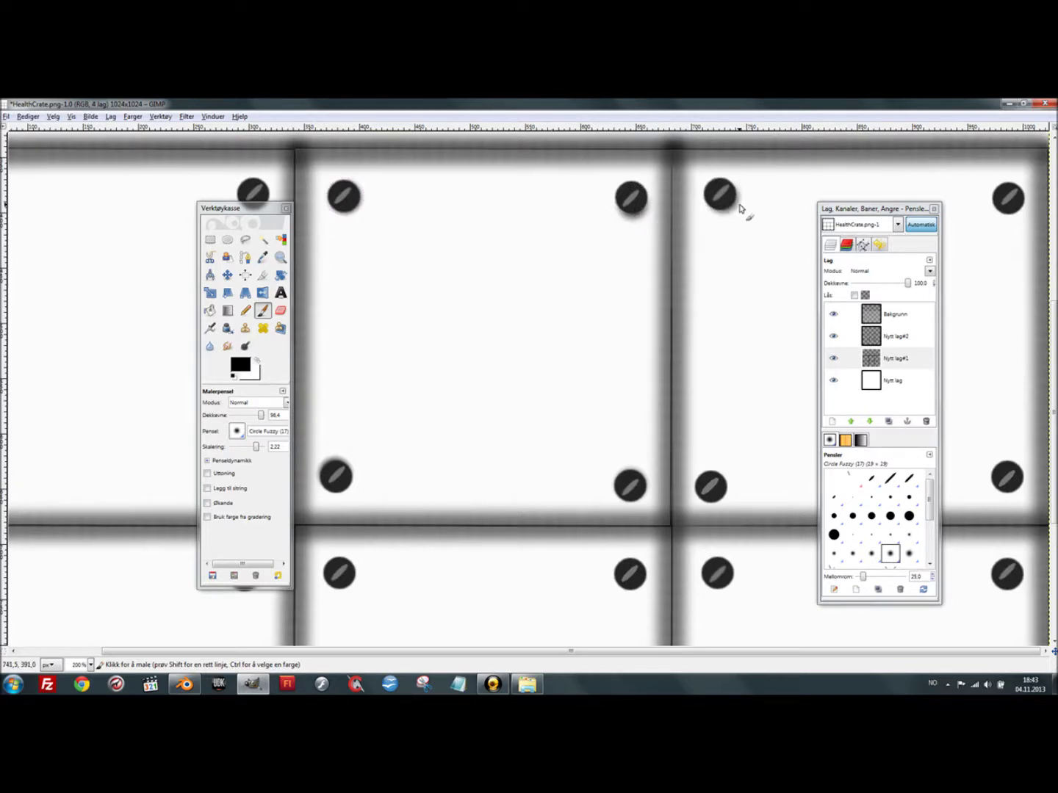
{"action": "left_click", "coordinate": [1004, 207]}
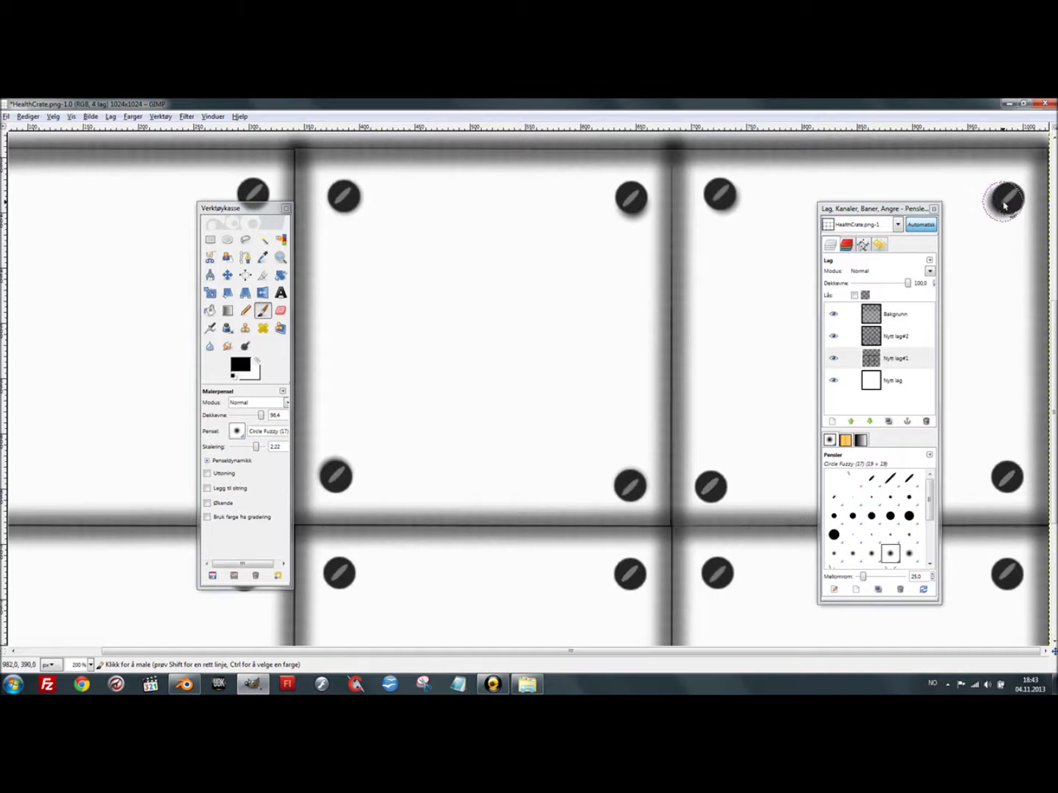
{"action": "left_click", "coordinate": [1006, 482]}
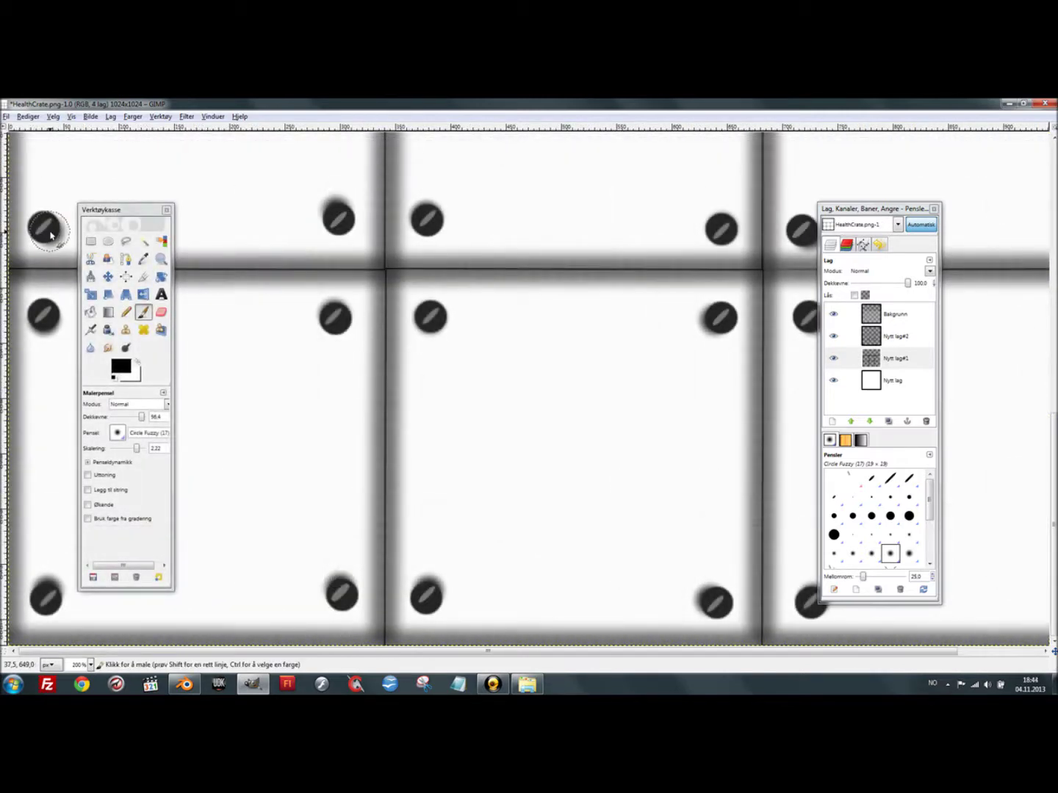
- Add soft shadows around the remaining left-panel and lower screws
{"action": "scroll", "coordinate": [47, 243], "scroll_direction": "up", "scroll_amount": 5}
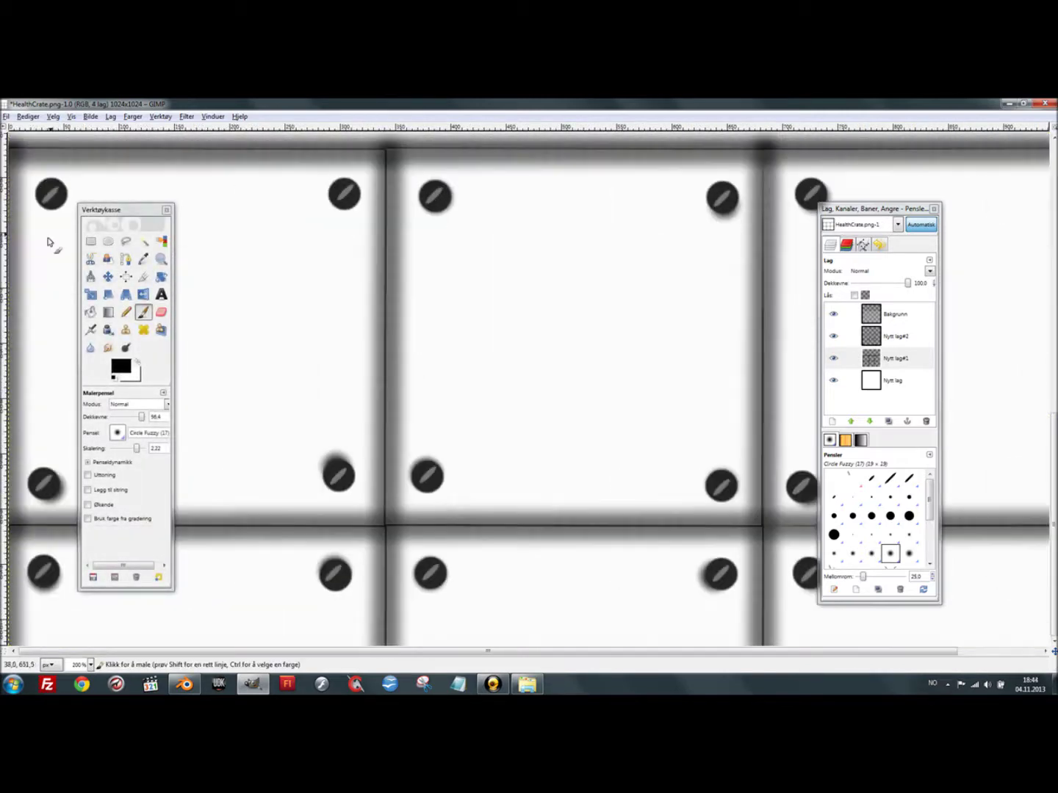
{"action": "scroll", "coordinate": [47, 294], "scroll_direction": "up", "scroll_amount": 5}
{"action": "left_click", "coordinate": [51, 452]}
{"action": "left_click", "coordinate": [345, 456]}
{"action": "scroll", "coordinate": [521, 450], "scroll_direction": "down", "scroll_amount": 1}
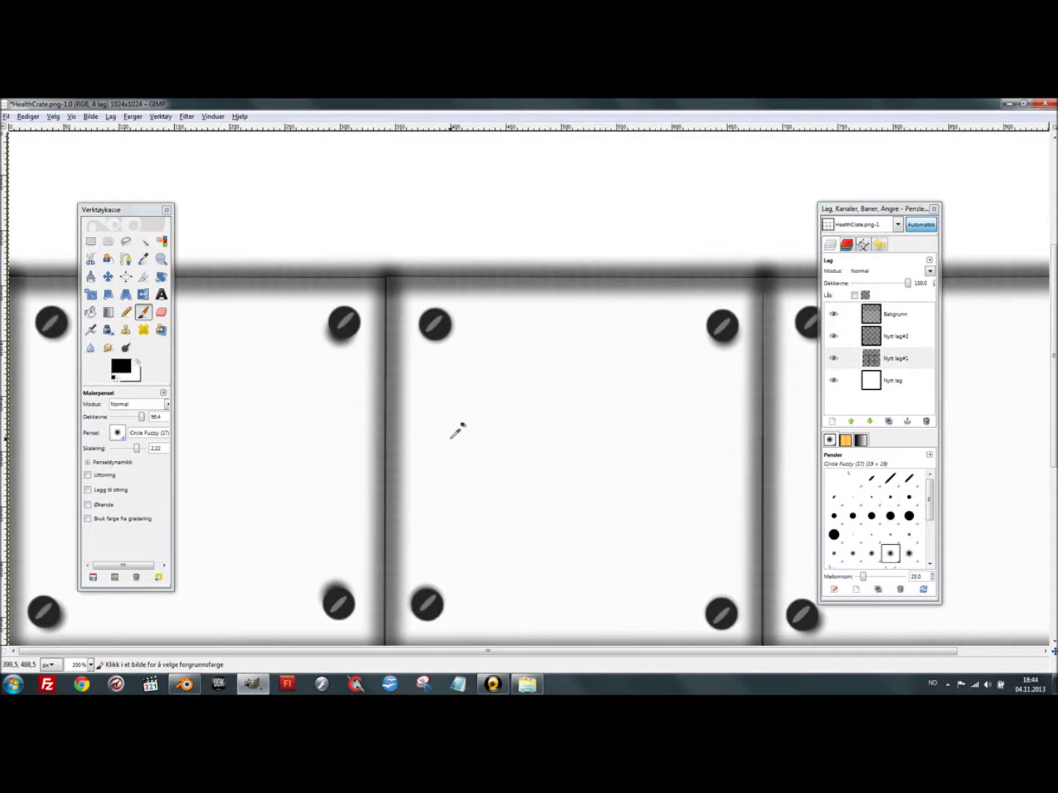
{"action": "scroll", "coordinate": [455, 431], "scroll_direction": "down", "scroll_amount": 1, "text": "ctrl"}
{"action": "scroll", "coordinate": [456, 430], "scroll_direction": "down", "scroll_amount": 1, "text": "ctrl"}
{"action": "scroll", "coordinate": [455, 440], "scroll_direction": "down", "scroll_amount": 2}
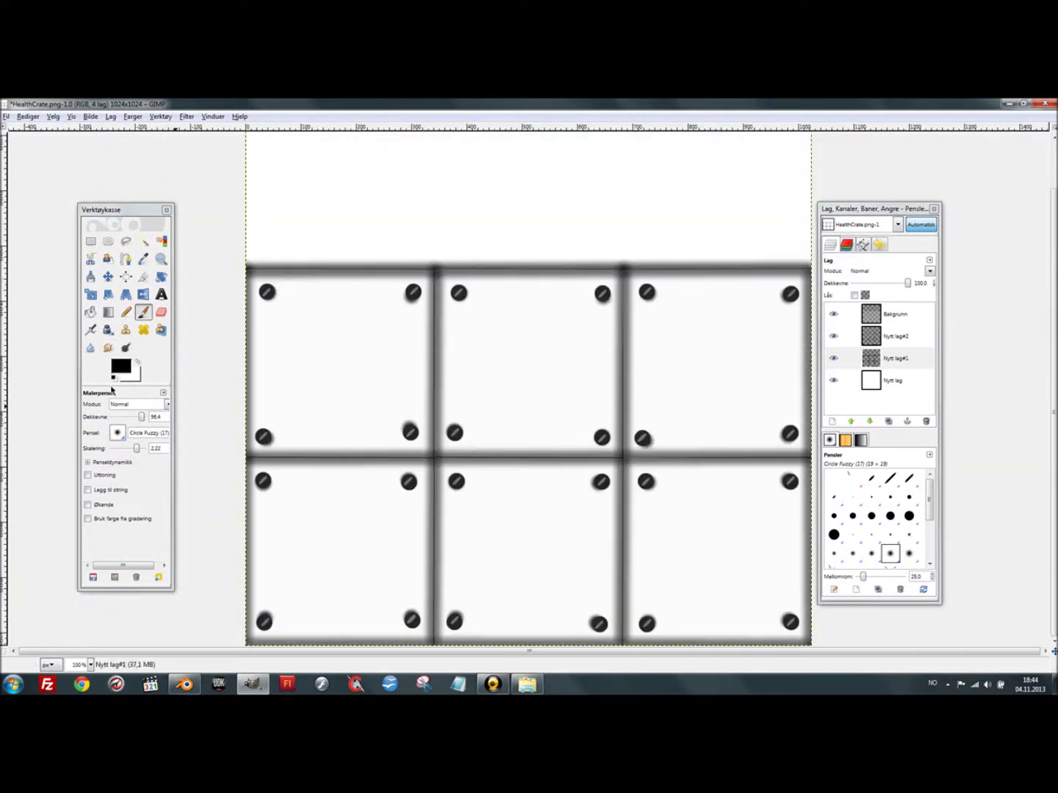
{"action": "left_click", "coordinate": [120, 438]}
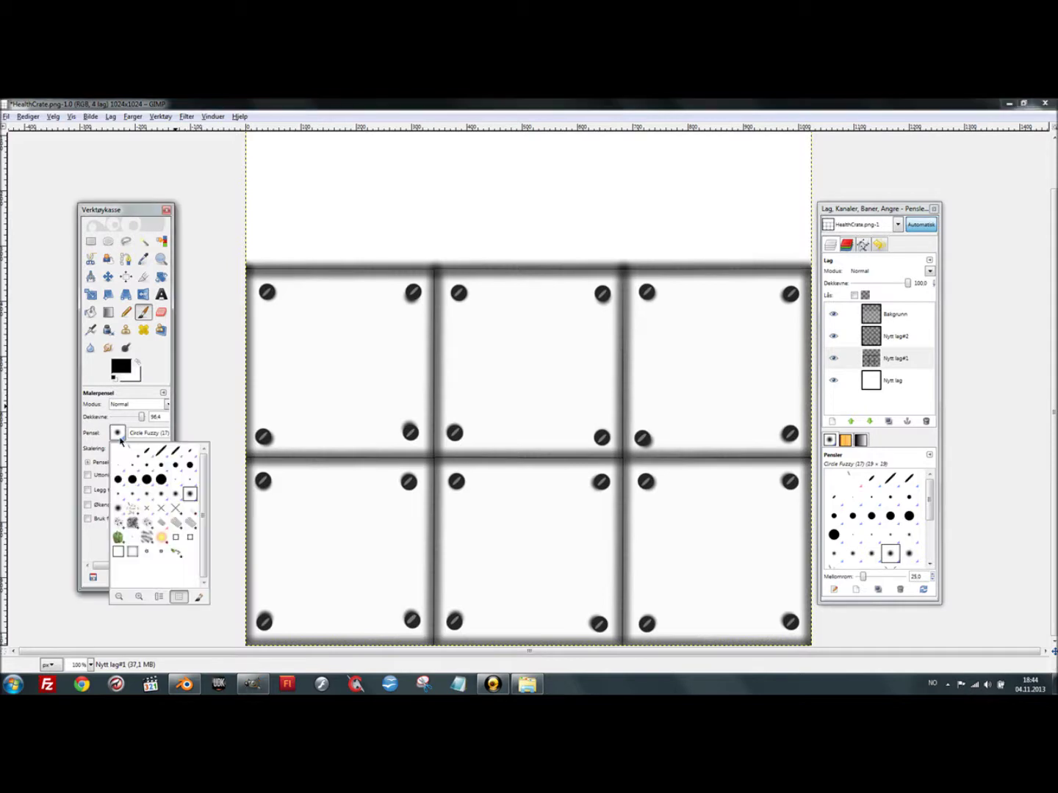
- Switch to the Calligraphic Brush with pure red ff0000 as foreground colour
{"action": "left_click", "coordinate": [160, 452]}
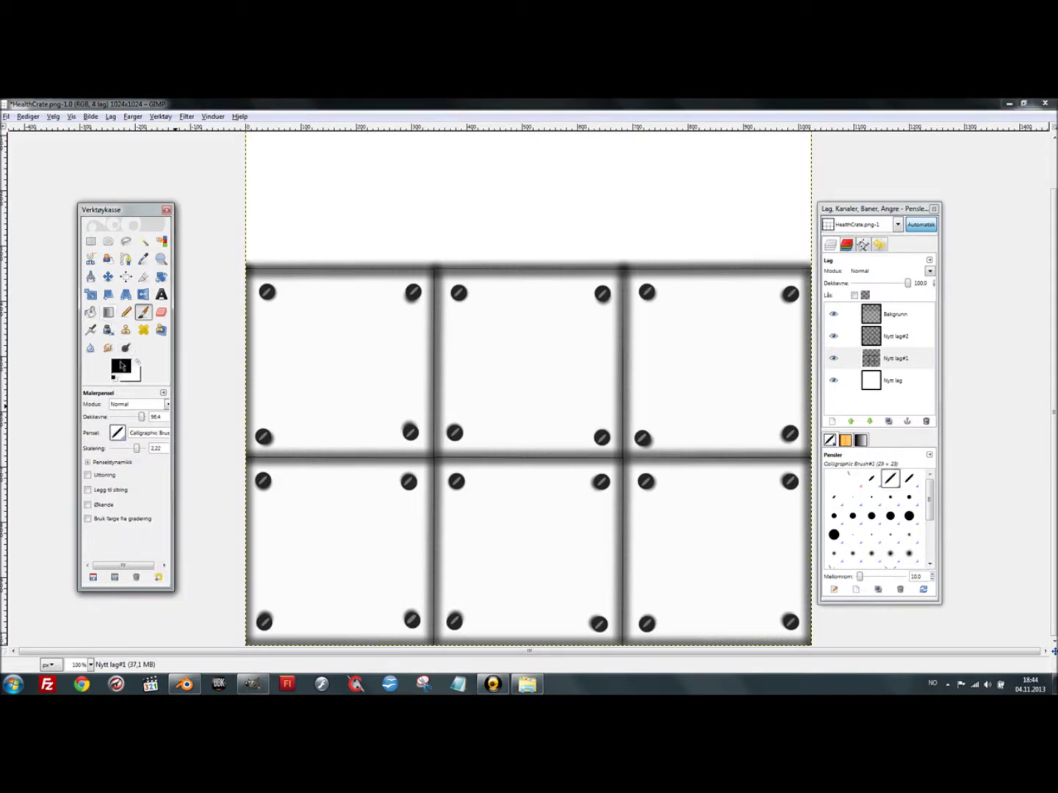
{"action": "left_click", "coordinate": [122, 367]}
{"action": "left_click", "coordinate": [94, 139]}
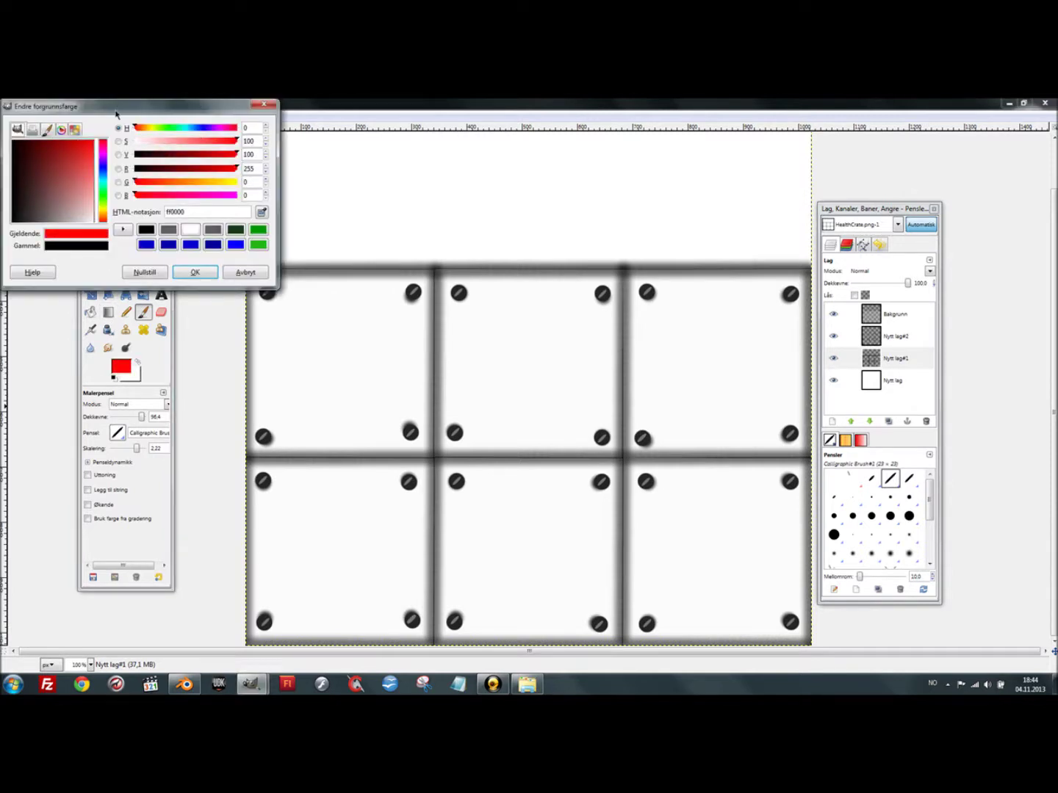
{"action": "left_click", "coordinate": [195, 273]}
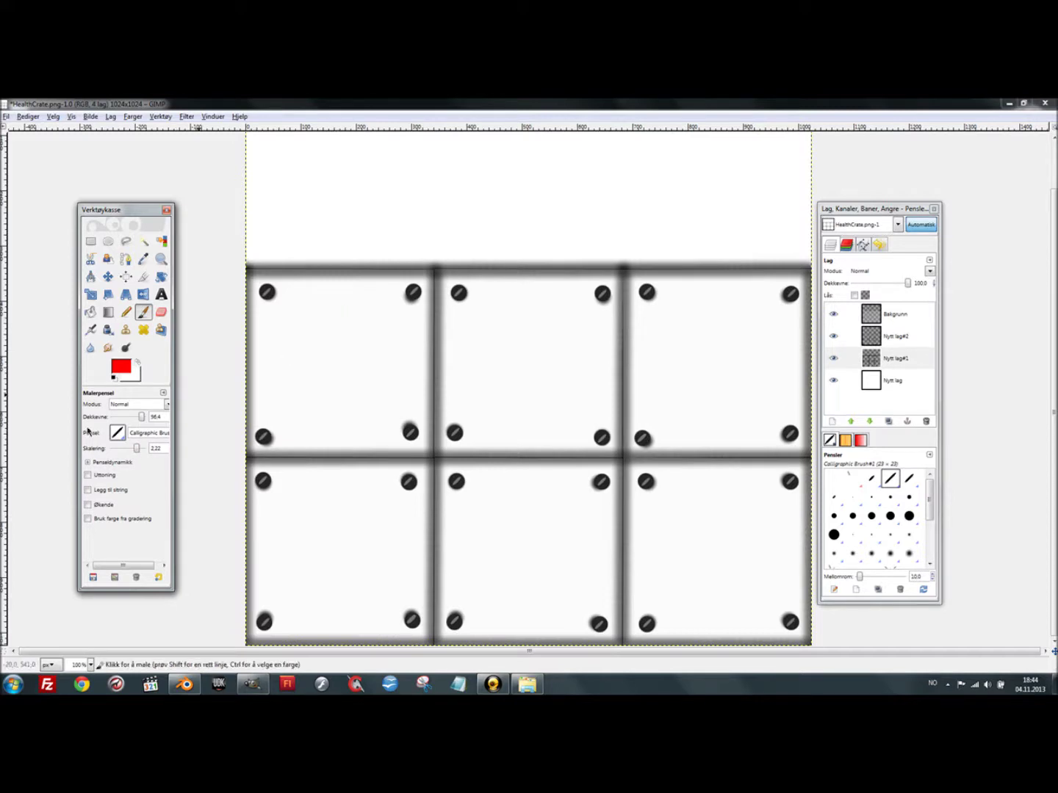
- At 100 opacity, paint red vertical and horizontal bars forming crosses in the panel centres
{"action": "left_click_drag", "start_coordinate": [139, 419], "coordinate": [146, 417]}
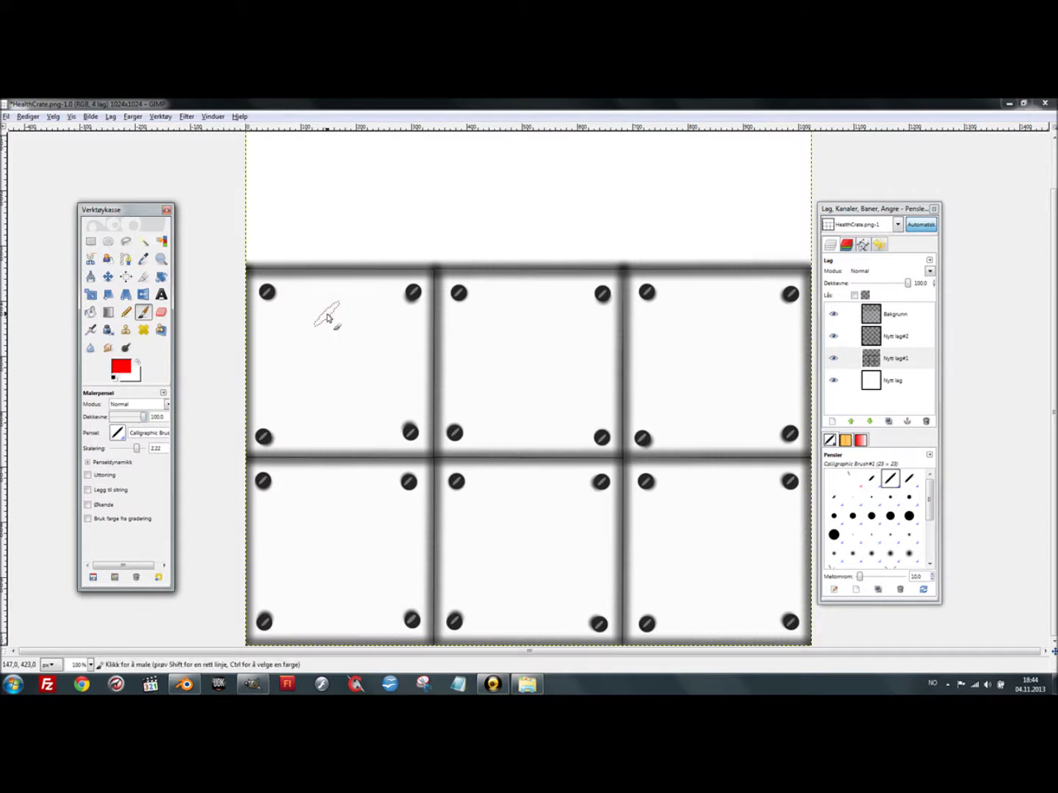
{"action": "left_click", "coordinate": [338, 316]}
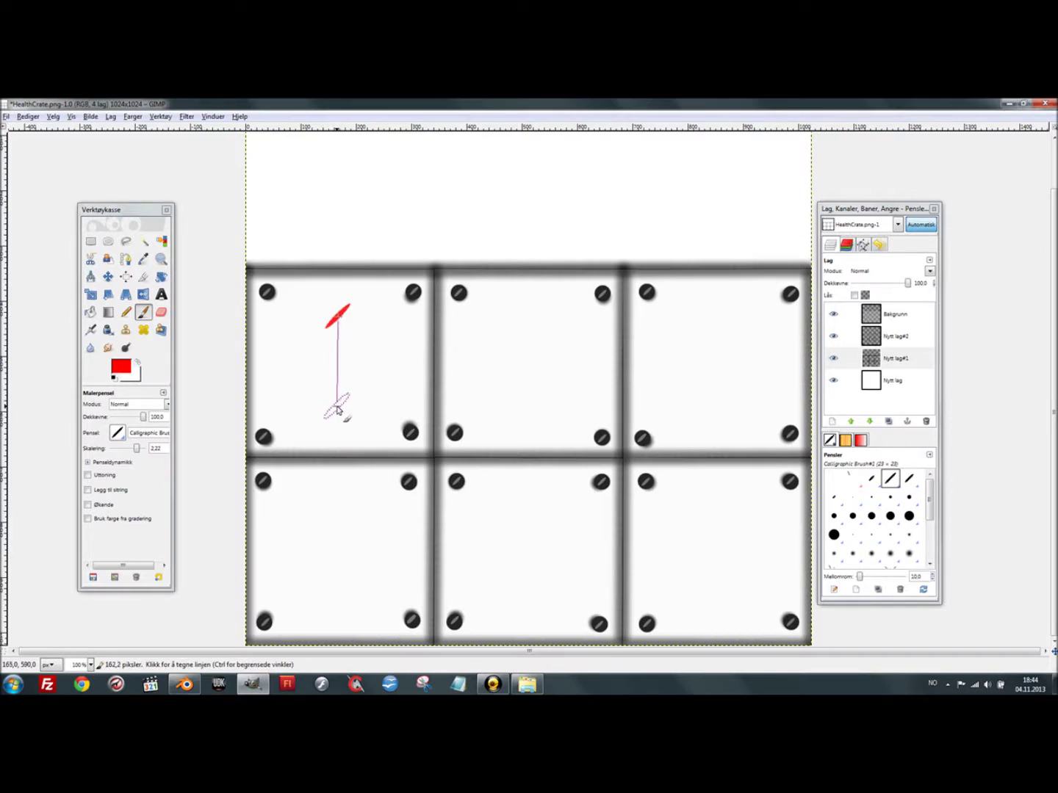
{"action": "left_click", "coordinate": [336, 410], "text": "shift"}
{"action": "left_click", "coordinate": [293, 359]}
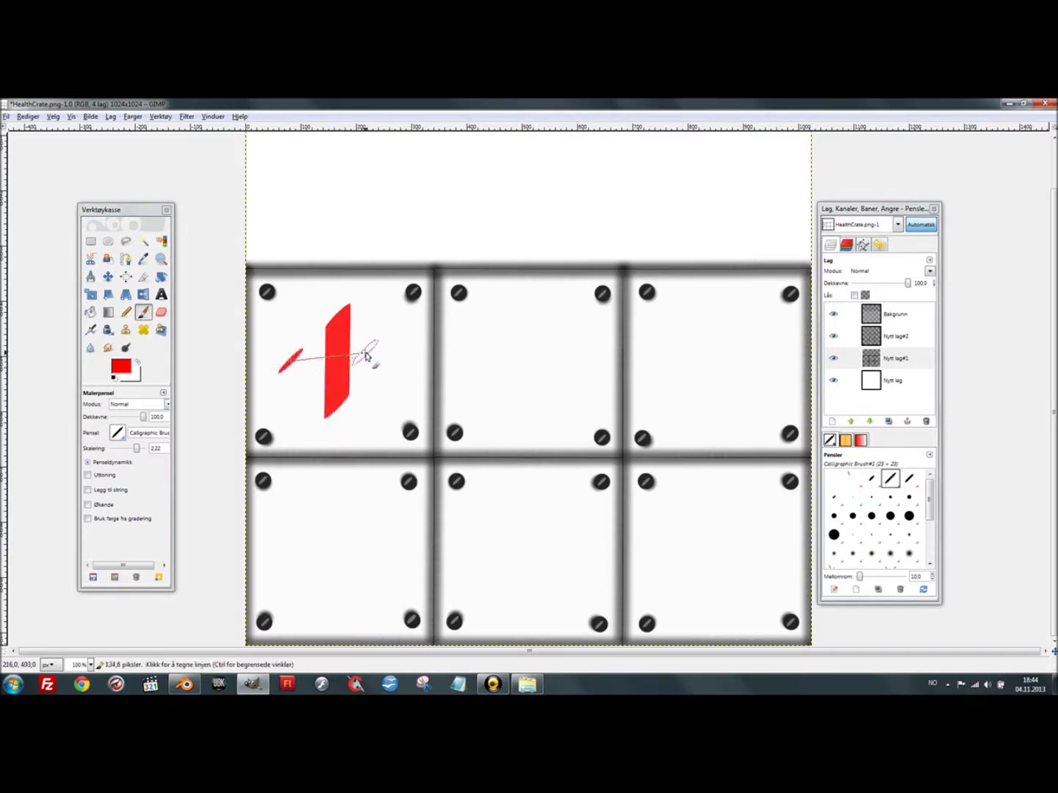
{"action": "left_click", "coordinate": [382, 362], "text": "shift"}
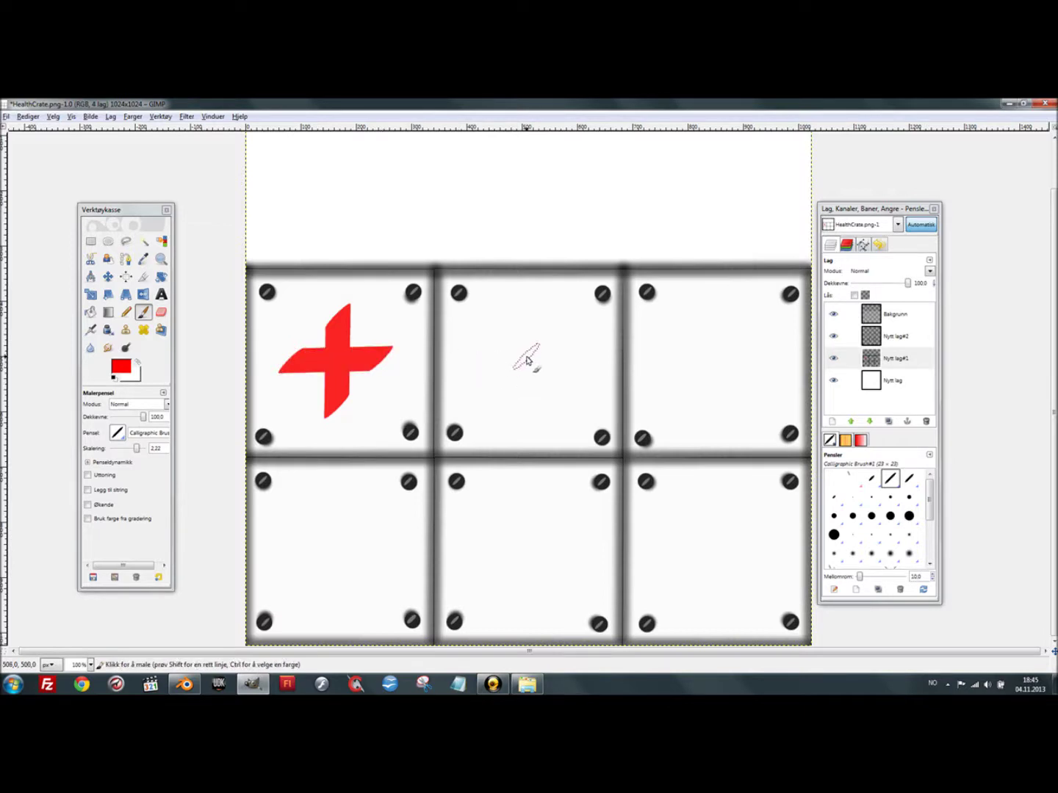
{"action": "left_click", "coordinate": [533, 316]}
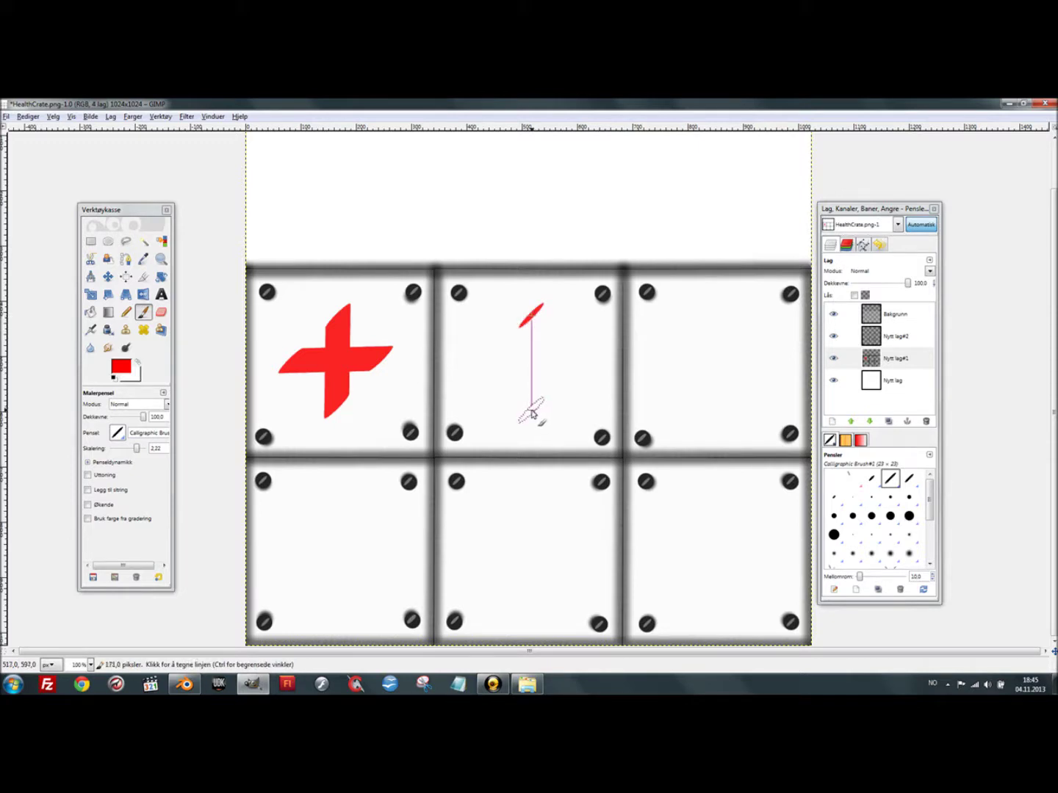
{"action": "left_click", "coordinate": [533, 417], "text": "shift"}
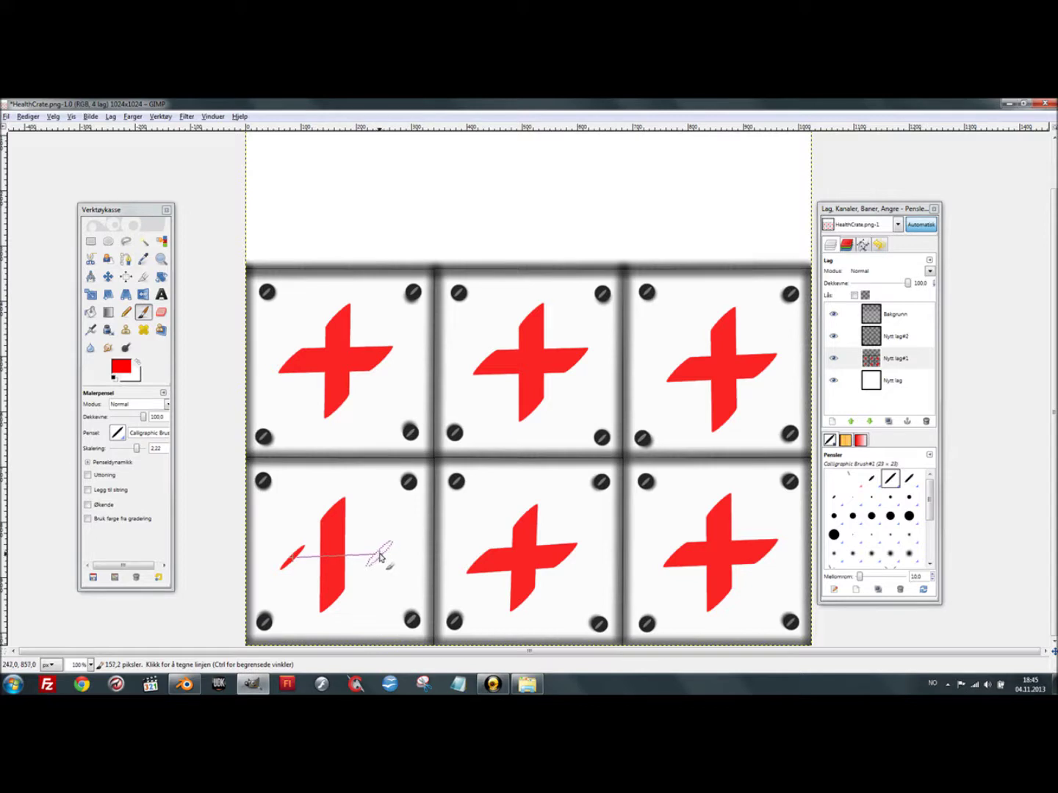
{"action": "left_click", "coordinate": [384, 556], "text": "shift"}
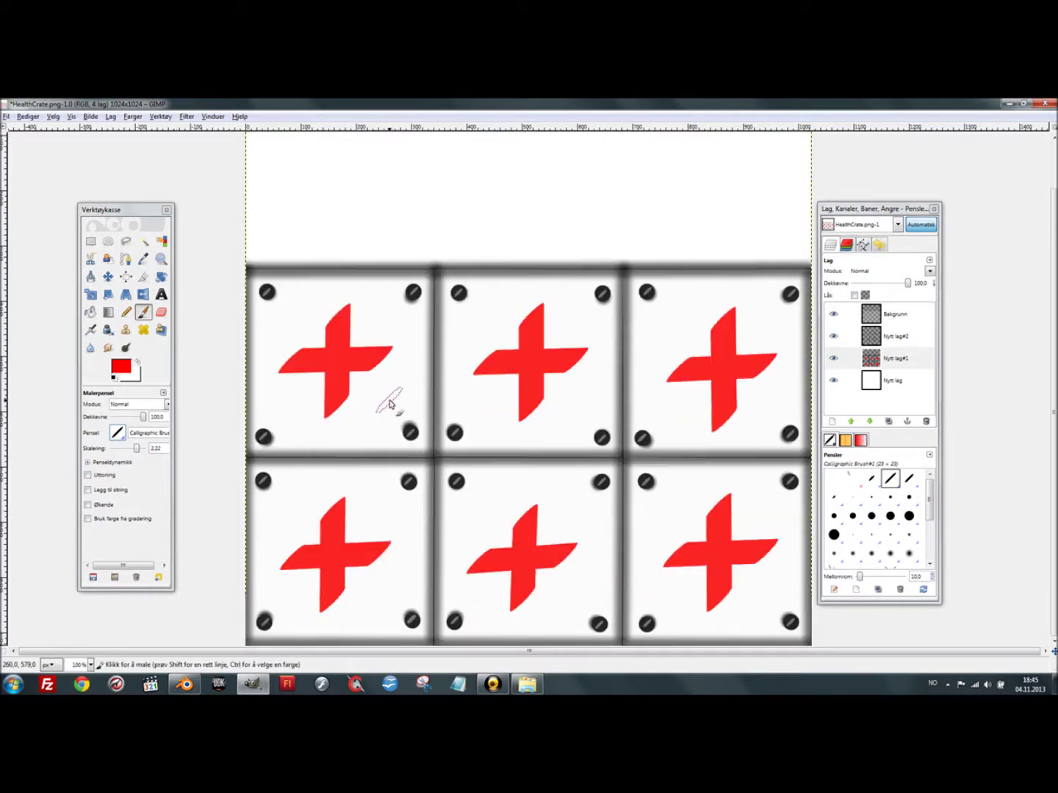
{"action": "left_click", "coordinate": [11, 117]}
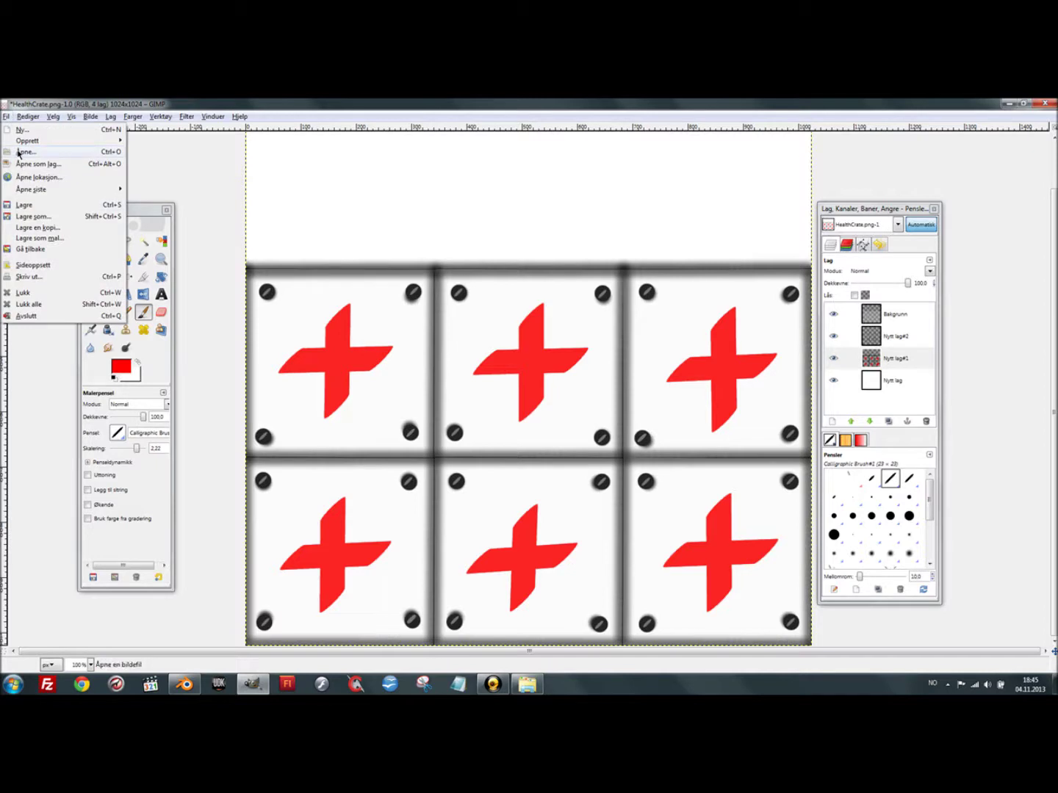
- Save the image as HealthCrate_UV.png in the HealthCrate folder
{"action": "left_click", "coordinate": [45, 217]}
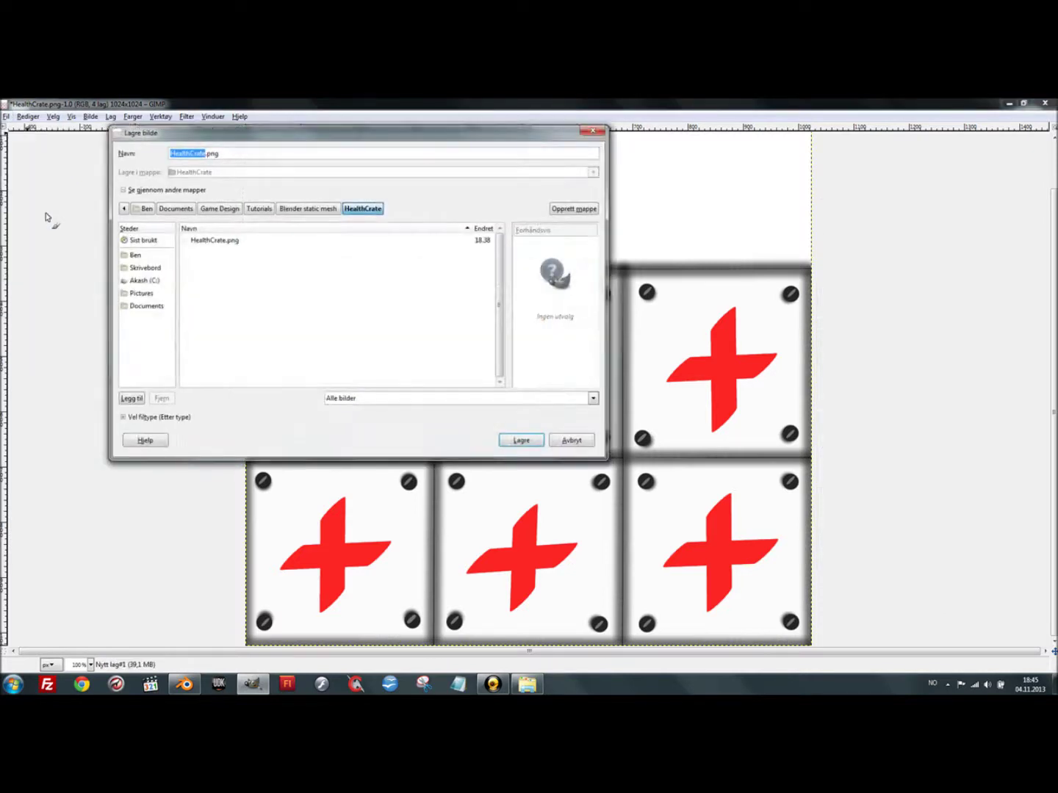
{"action": "left_click", "coordinate": [207, 154]}
{"action": "type", "text": "_UV"}
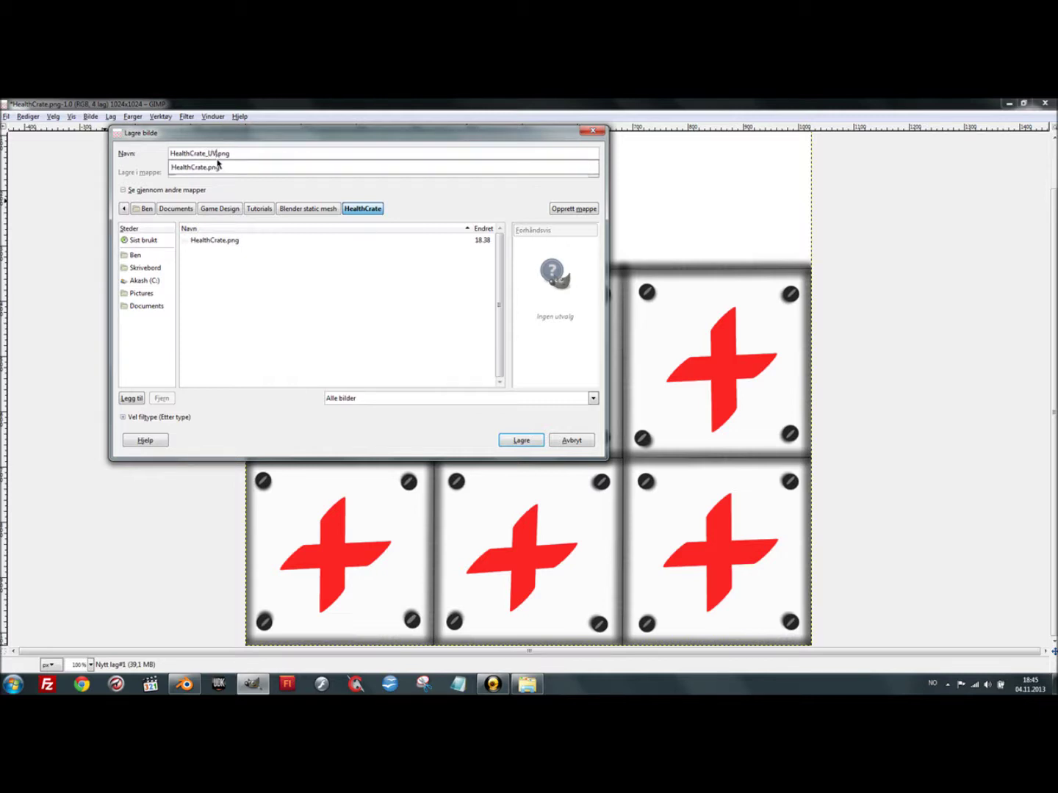
{"action": "left_click", "coordinate": [527, 442]}
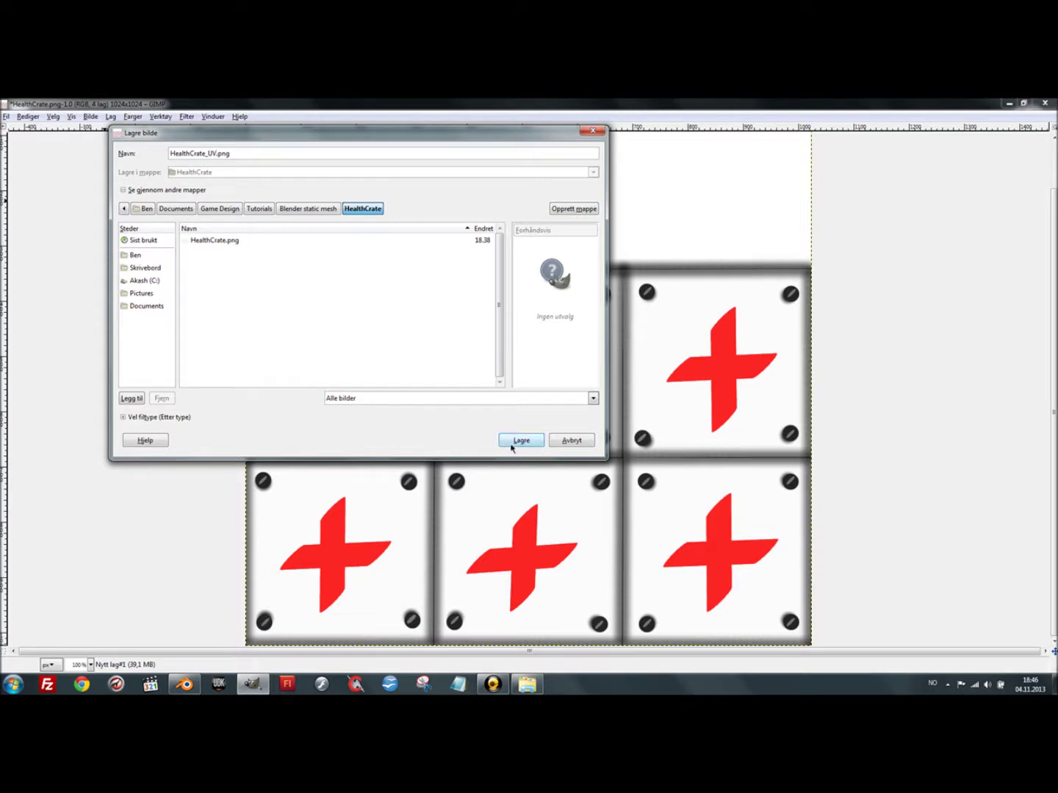
{"action": "left_click", "coordinate": [513, 447]}
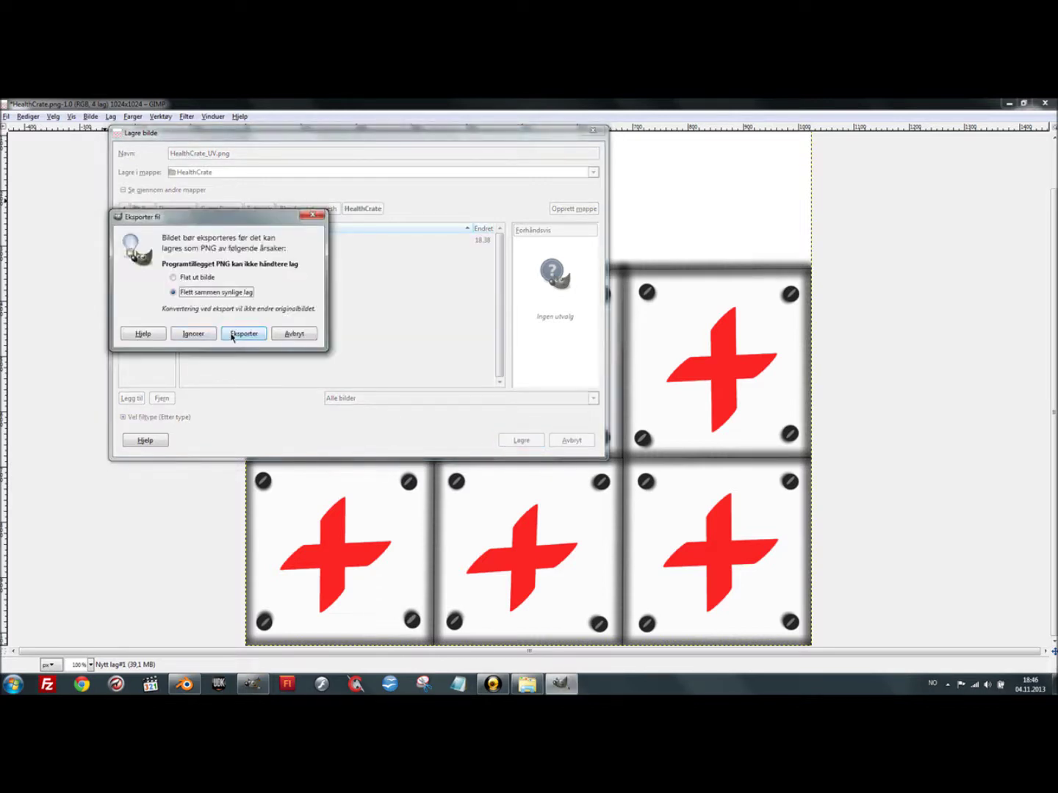
- Export with visible layers merged, accept the PNG options, and minimize GIMP
{"action": "left_click", "coordinate": [244, 333]}
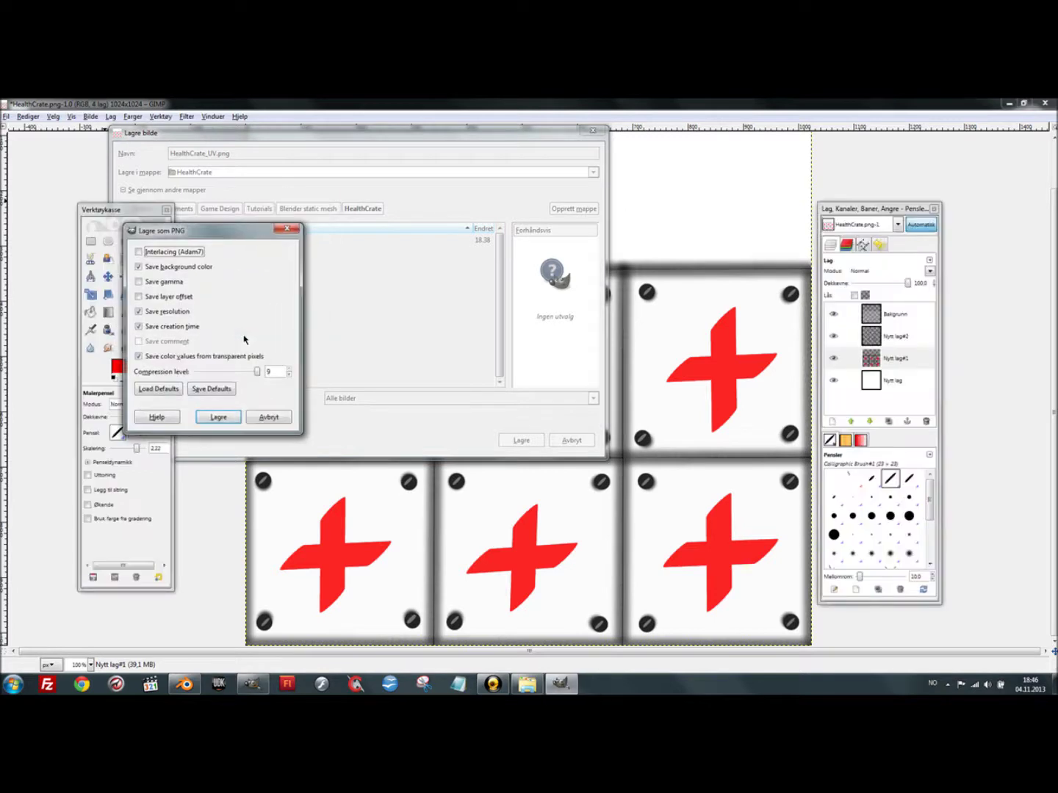
{"action": "left_click", "coordinate": [257, 373]}
{"action": "left_click", "coordinate": [218, 417]}
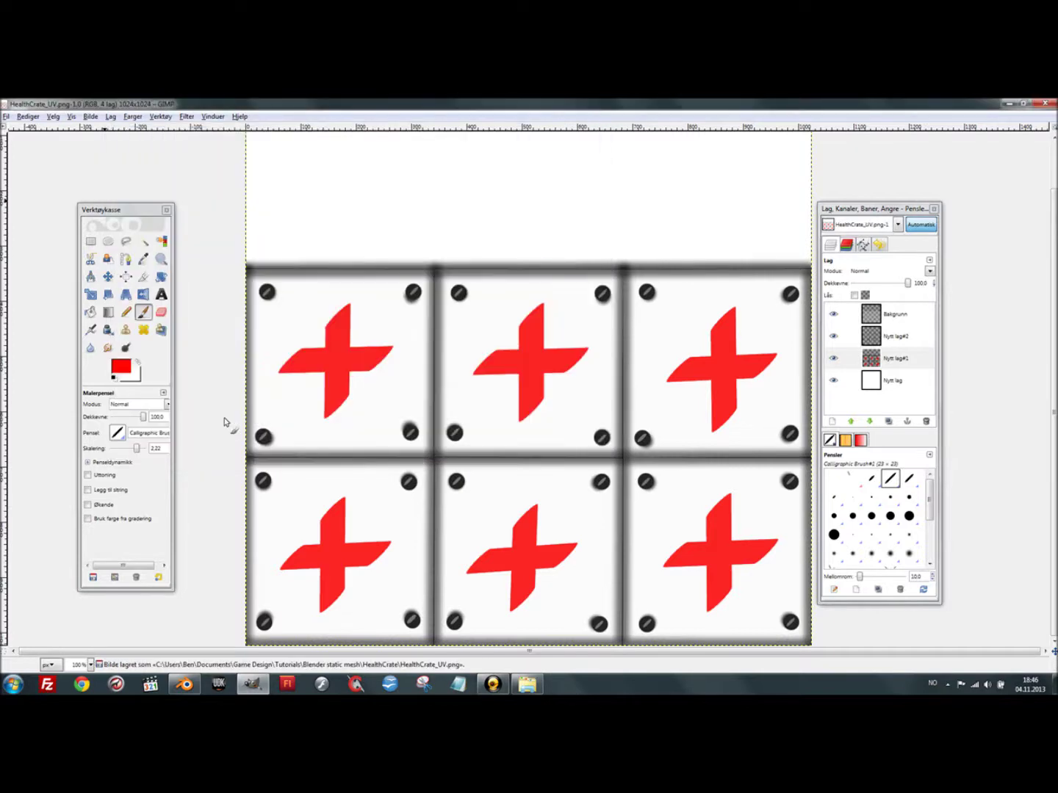
{"action": "left_click", "coordinate": [1008, 104]}
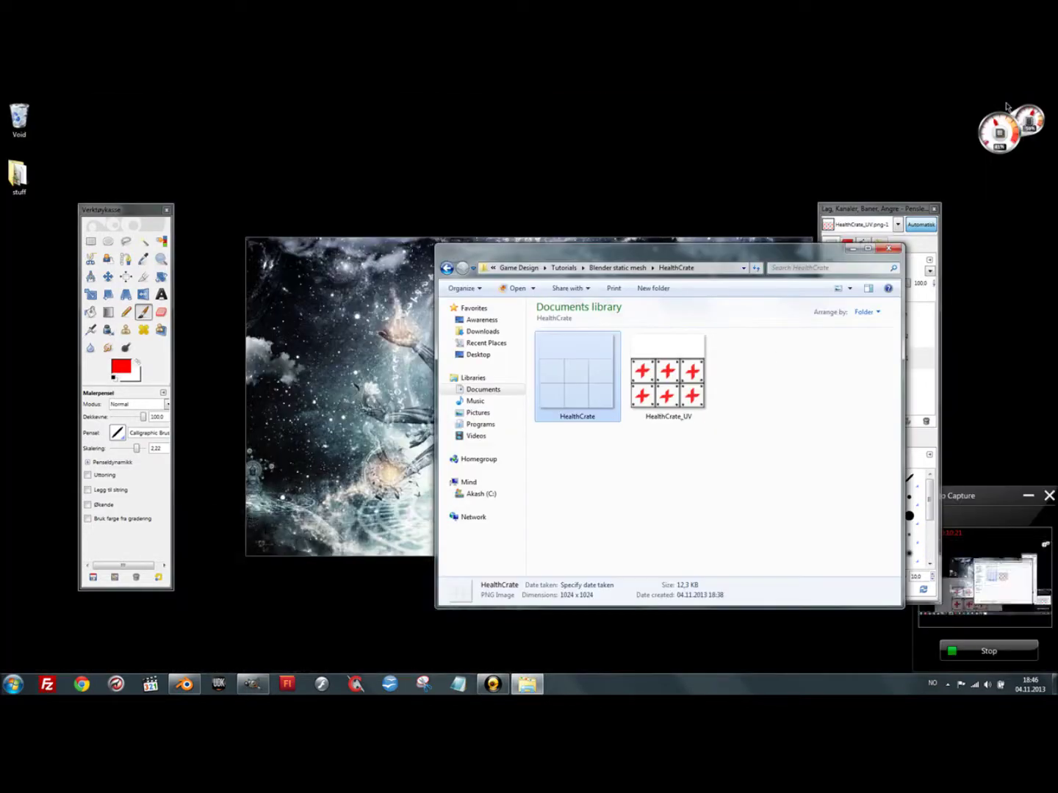
- Preview HealthCrate_UV in the photo viewer, close it, and return to Blender
{"action": "double_click", "coordinate": [702, 367]}
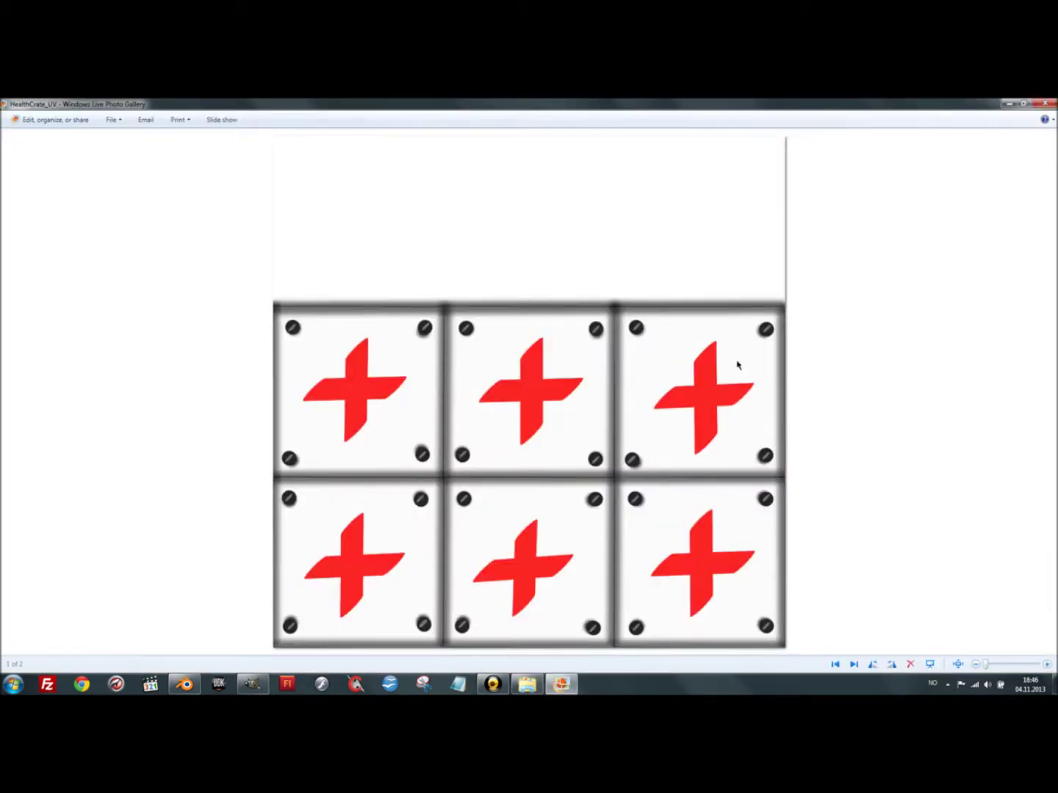
{"action": "scroll", "coordinate": [737, 365], "scroll_direction": "up", "scroll_amount": 1}
{"action": "scroll", "coordinate": [771, 404], "scroll_direction": "up", "scroll_amount": 1}
{"action": "scroll", "coordinate": [771, 406], "scroll_direction": "up", "scroll_amount": 1}
{"action": "scroll", "coordinate": [771, 405], "scroll_direction": "down", "scroll_amount": 2}
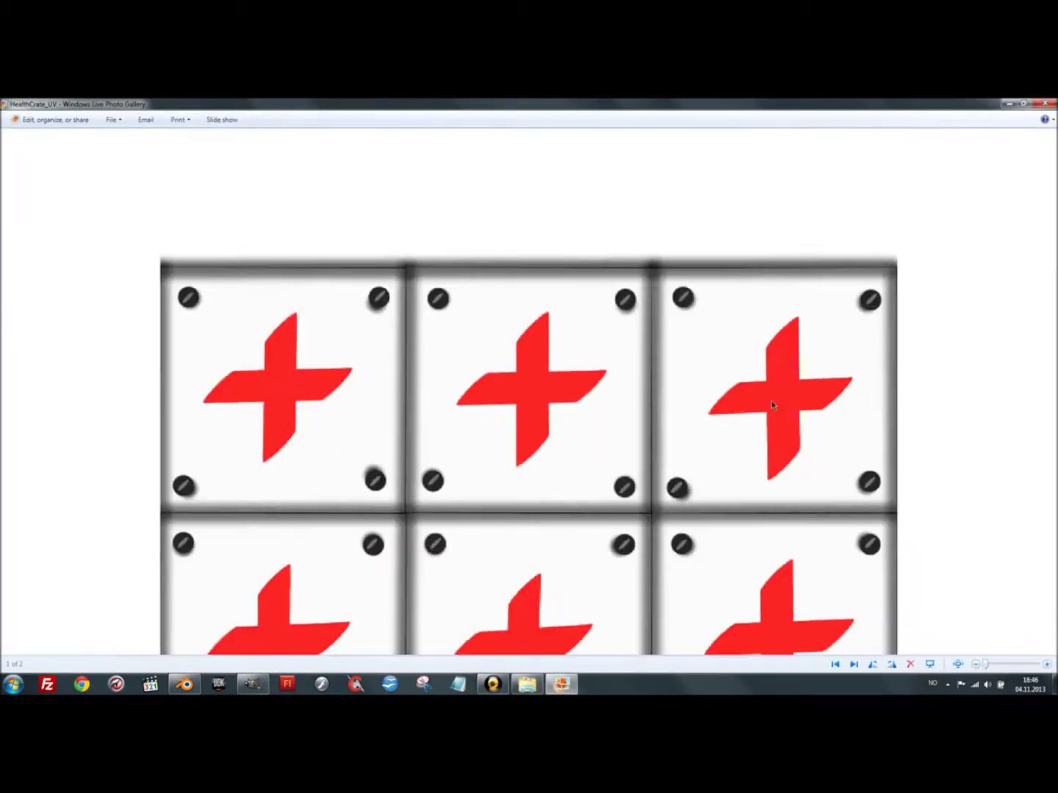
{"action": "scroll", "coordinate": [771, 404], "scroll_direction": "down", "scroll_amount": 2}
{"action": "left_click", "coordinate": [1045, 104]}
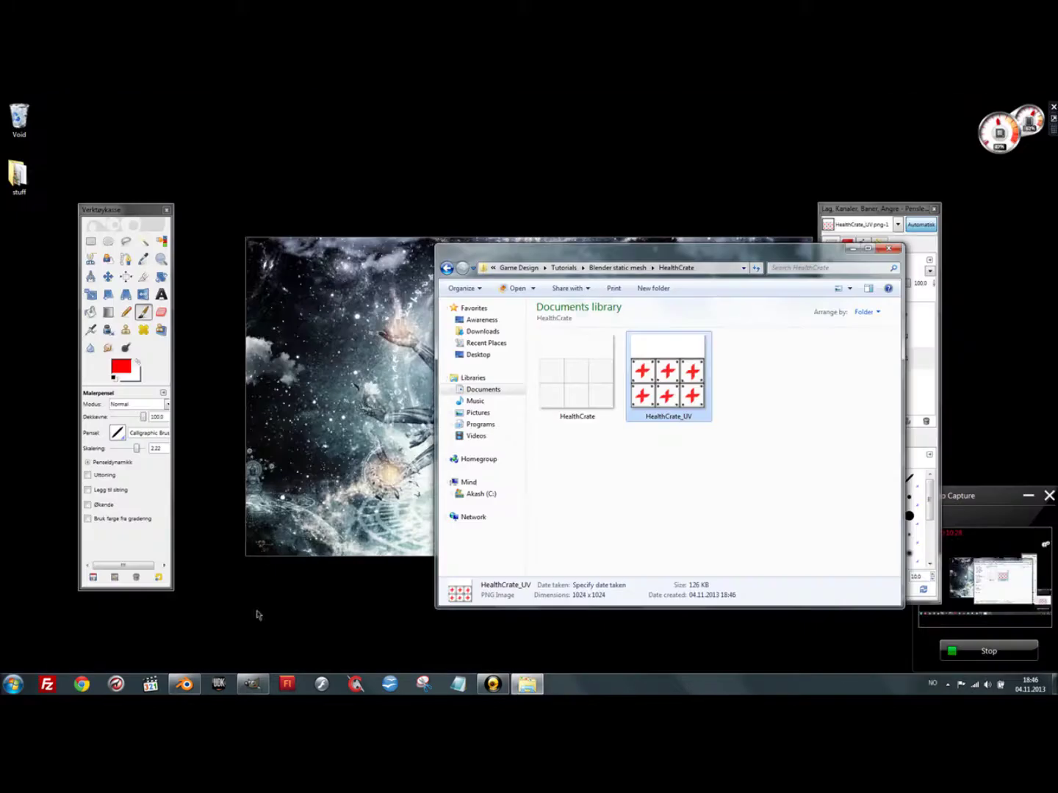
{"action": "left_click", "coordinate": [185, 684]}
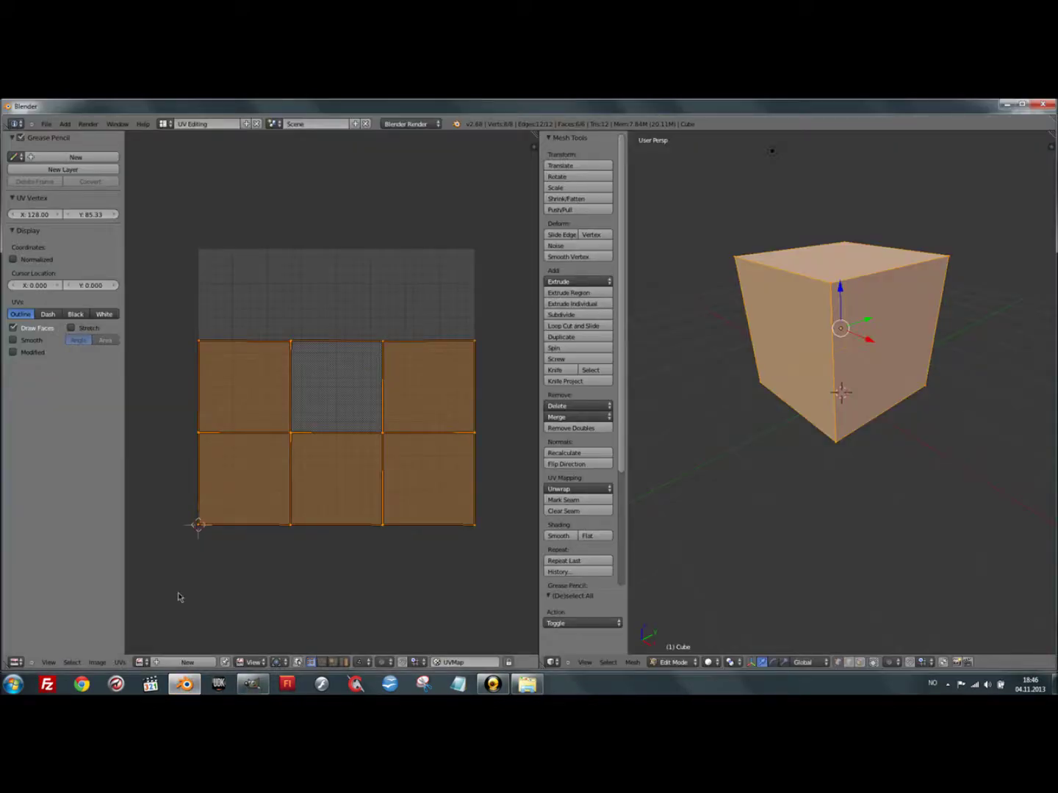
- Close the texture image window in GIMP
{"action": "left_click", "coordinate": [253, 683]}
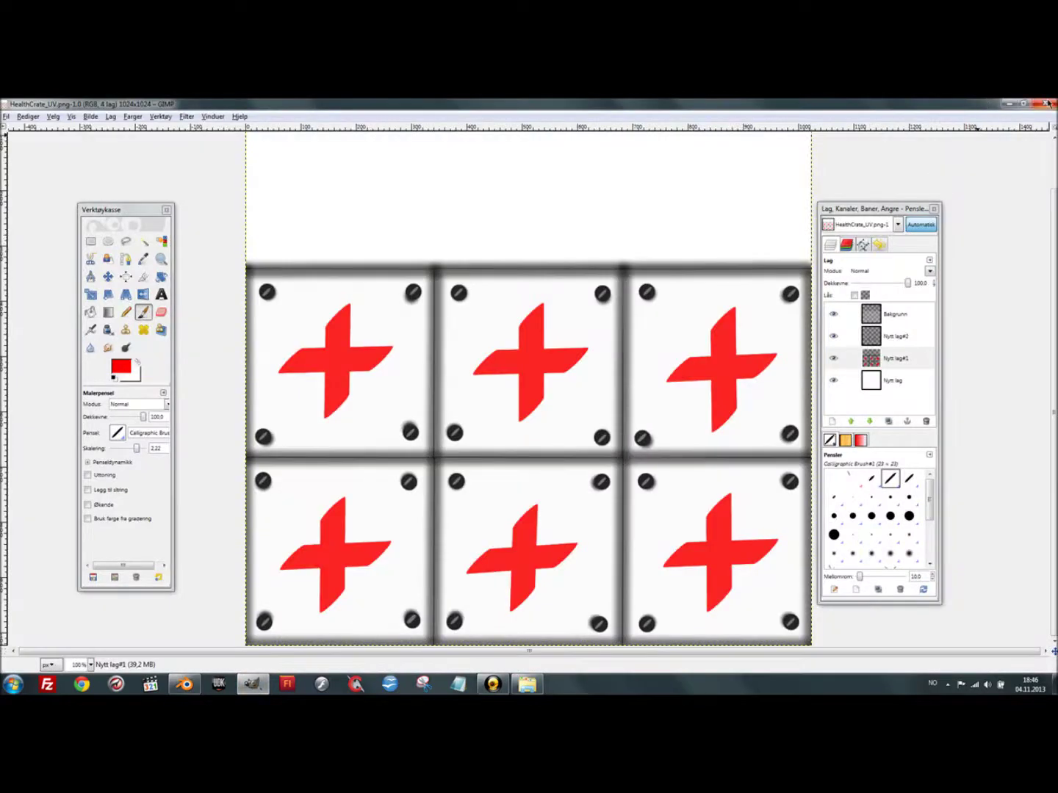
{"action": "left_click", "coordinate": [1046, 103]}
{"action": "left_click", "coordinate": [376, 147]}
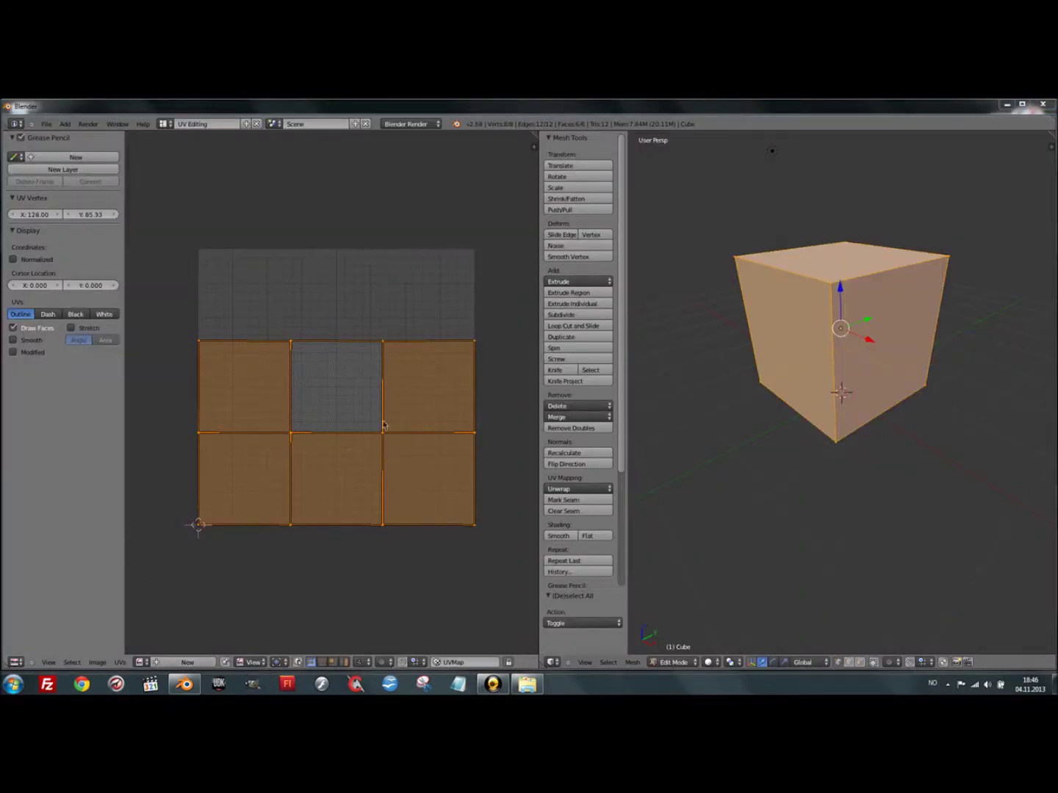
- In Blender's UV editor, choose Image > Open Image
{"action": "left_click", "coordinate": [220, 578]}
{"action": "scroll", "coordinate": [220, 562], "scroll_direction": "down", "scroll_amount": 2}
{"action": "scroll", "coordinate": [220, 559], "scroll_direction": "up", "scroll_amount": 2}
{"action": "left_click", "coordinate": [74, 662]}
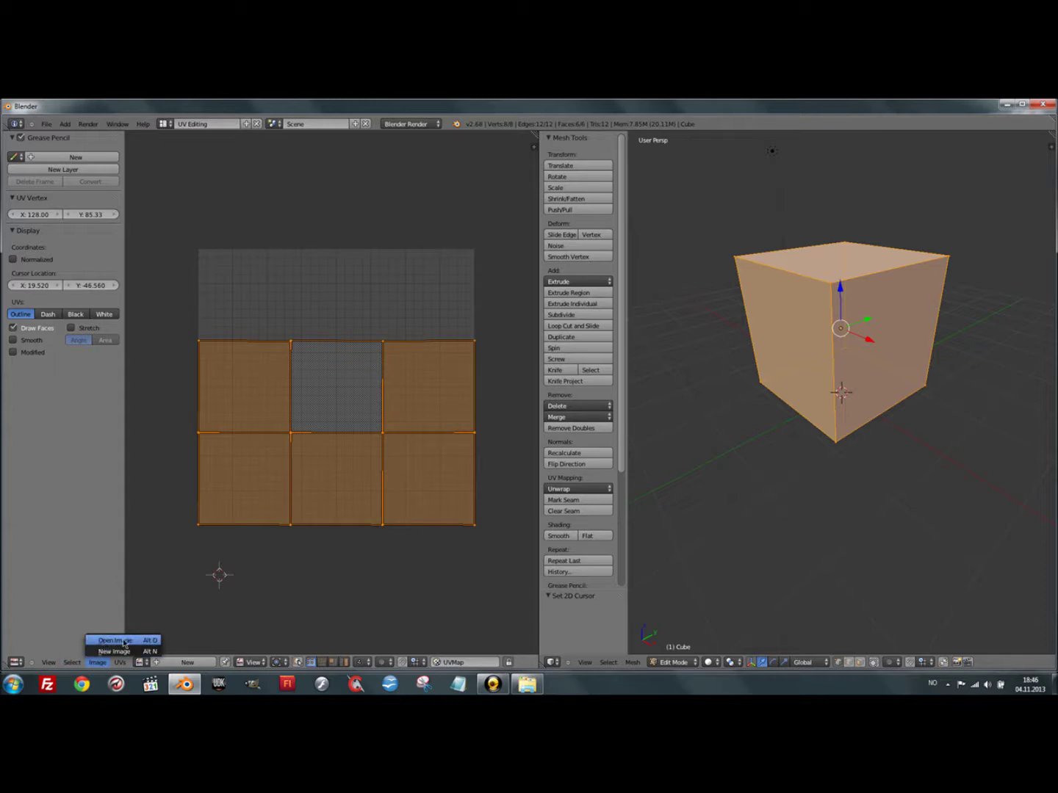
{"action": "left_click", "coordinate": [122, 642]}
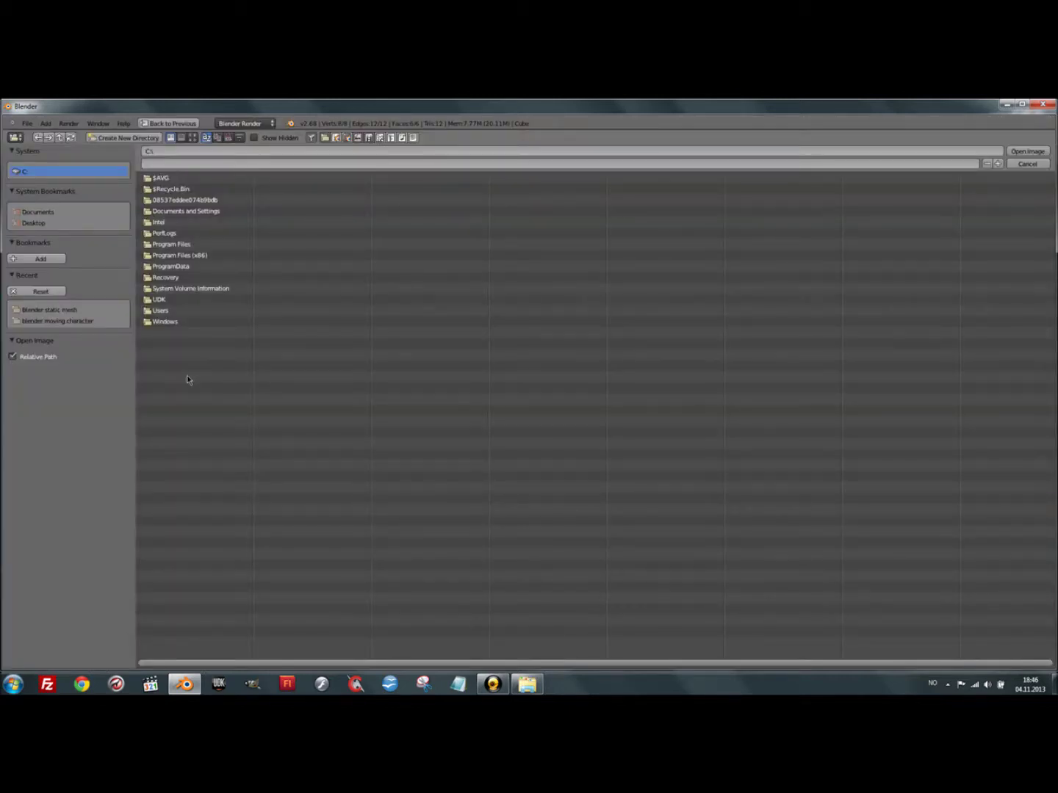
- Load HealthCrate_UV.png from Documents\Game Design\Tutorials\Blender static mesh\HealthCrate
{"action": "left_click", "coordinate": [45, 213]}
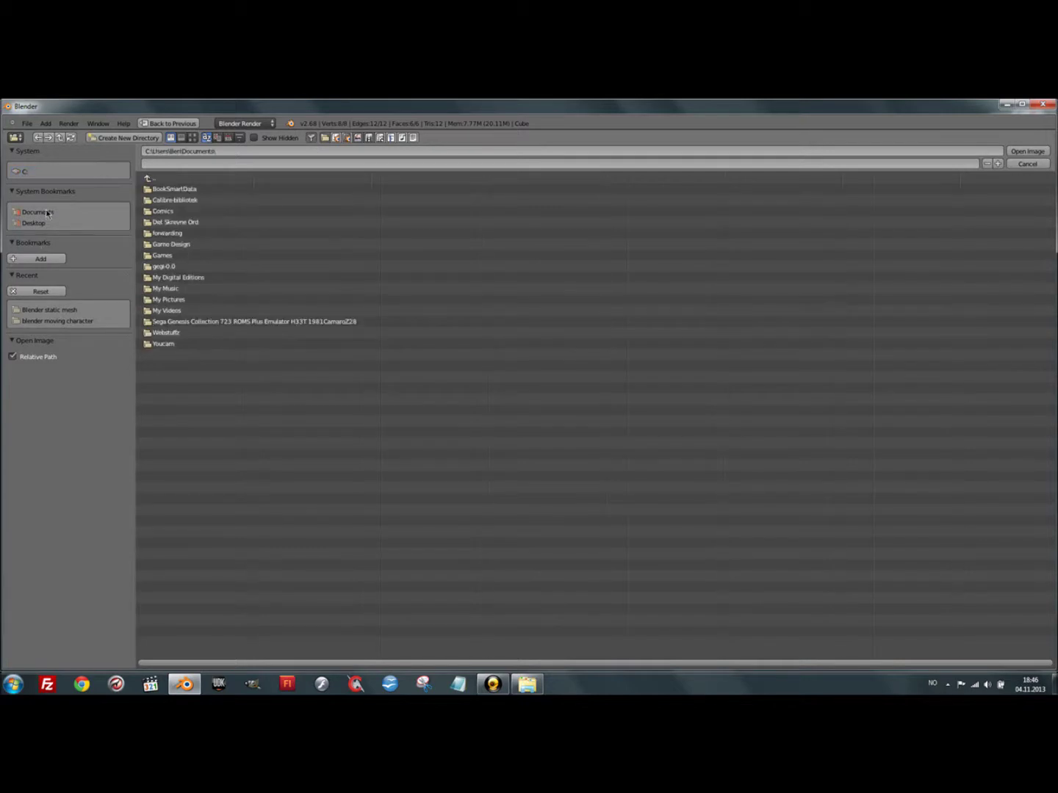
{"action": "double_click", "coordinate": [162, 247]}
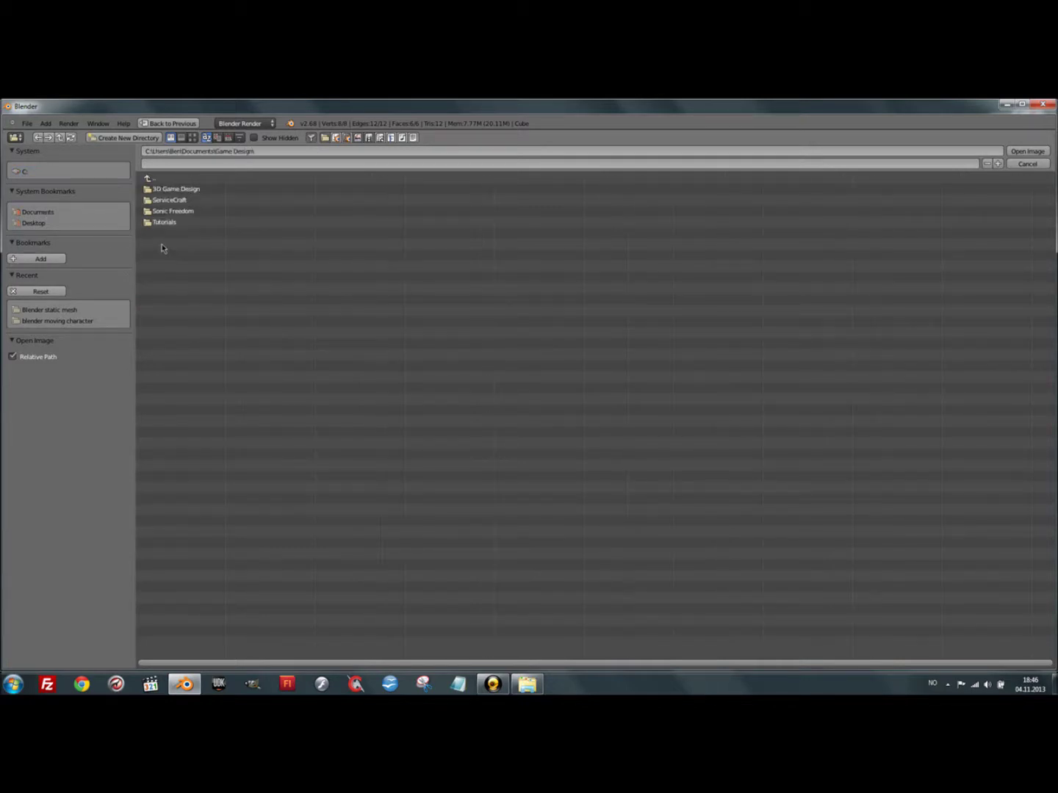
{"action": "double_click", "coordinate": [164, 224]}
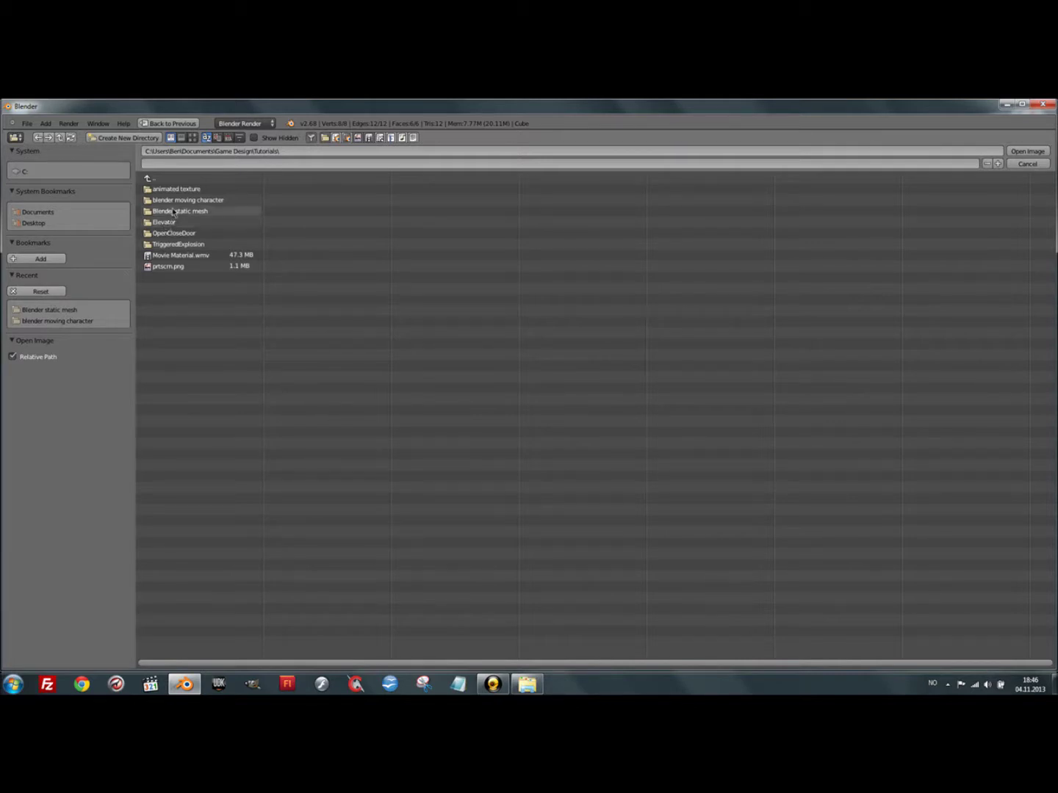
{"action": "double_click", "coordinate": [187, 213]}
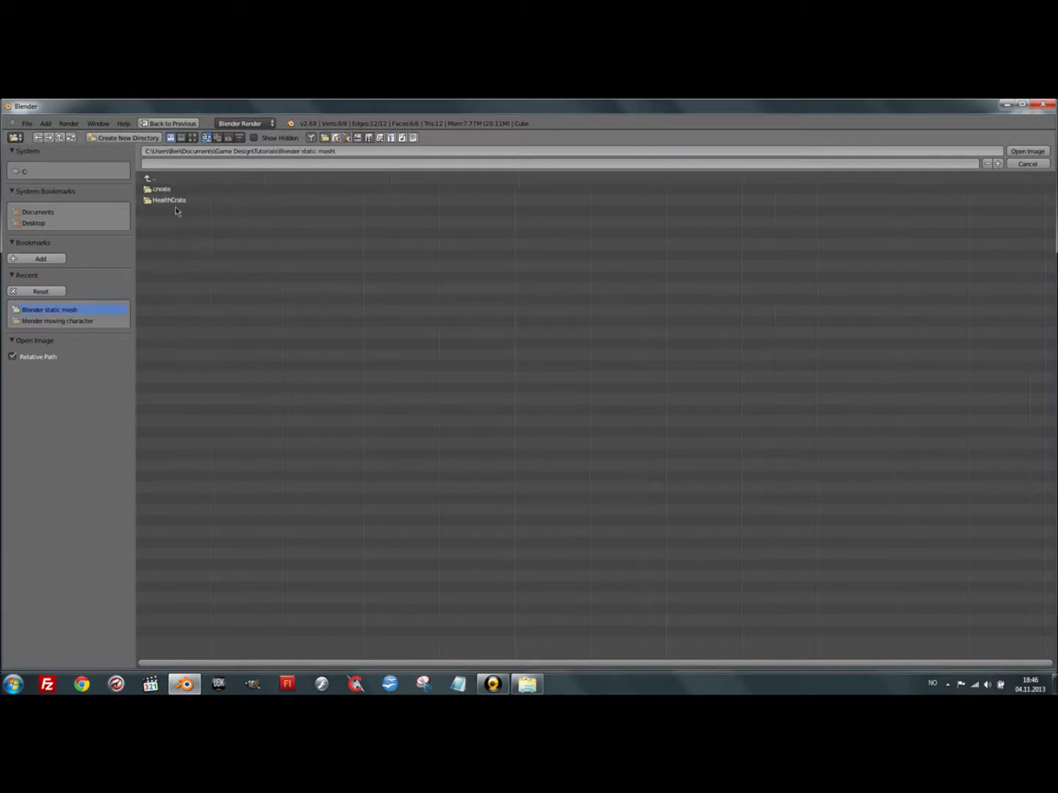
{"action": "double_click", "coordinate": [177, 202]}
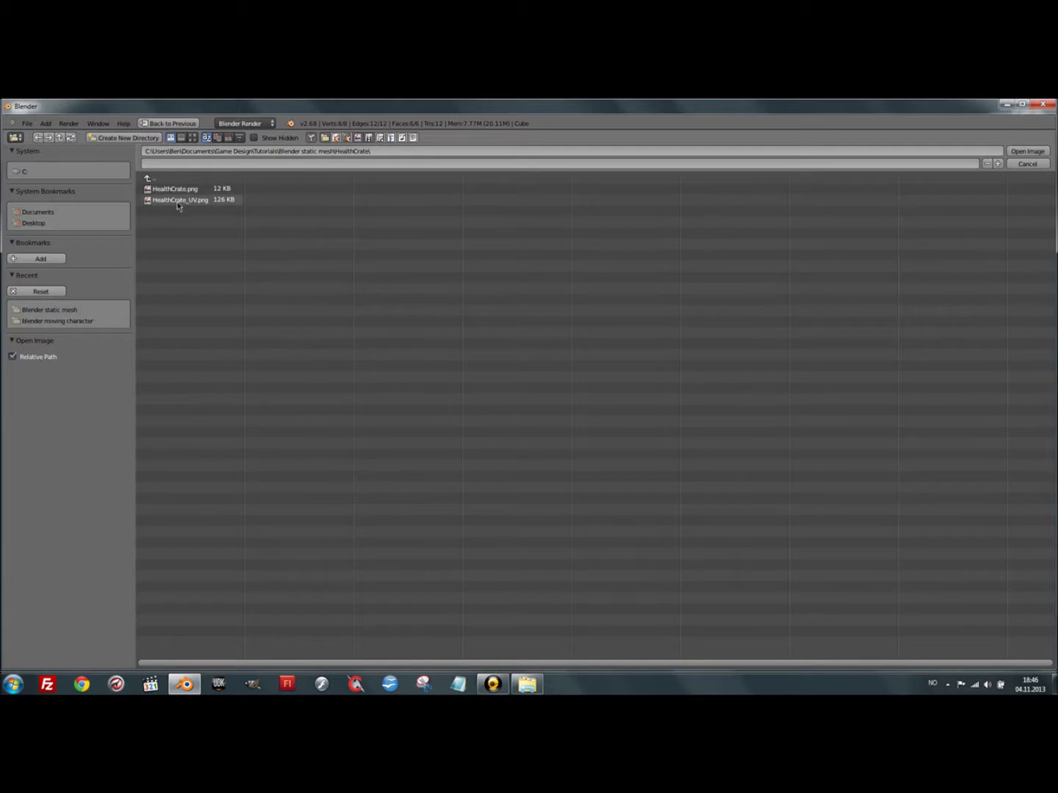
{"action": "left_click", "coordinate": [176, 201]}
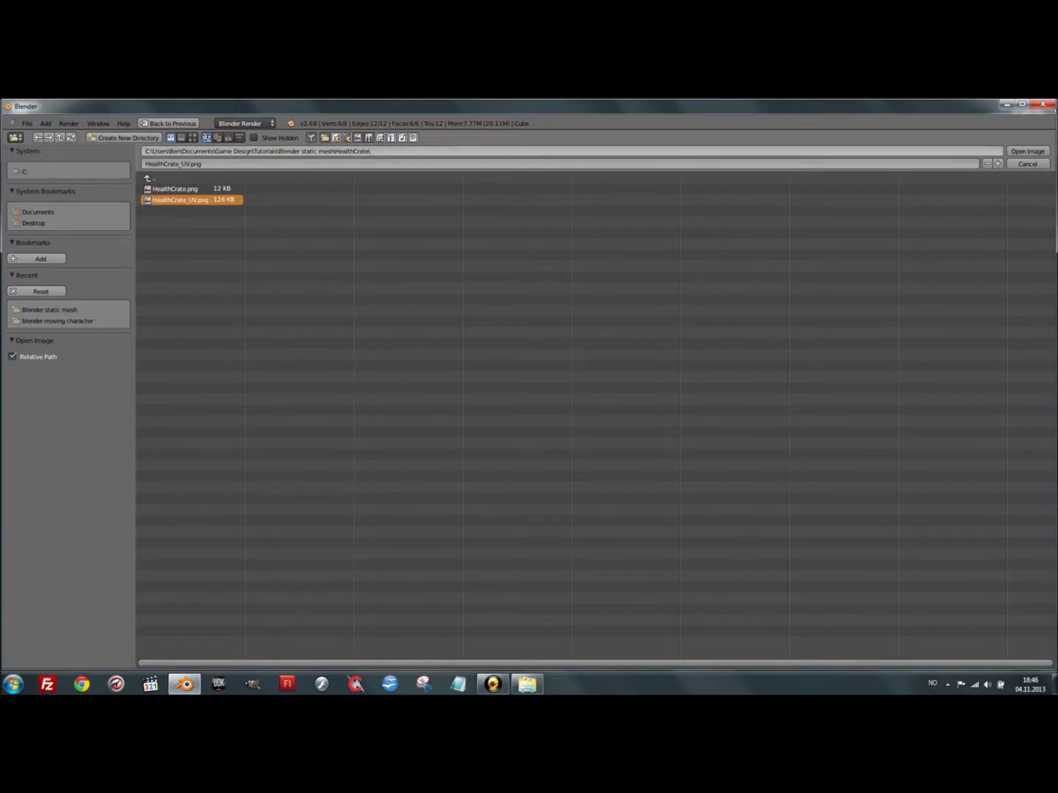
{"action": "left_click", "coordinate": [1020, 151]}
{"action": "scroll", "coordinate": [169, 524], "scroll_direction": "down", "scroll_amount": 3}
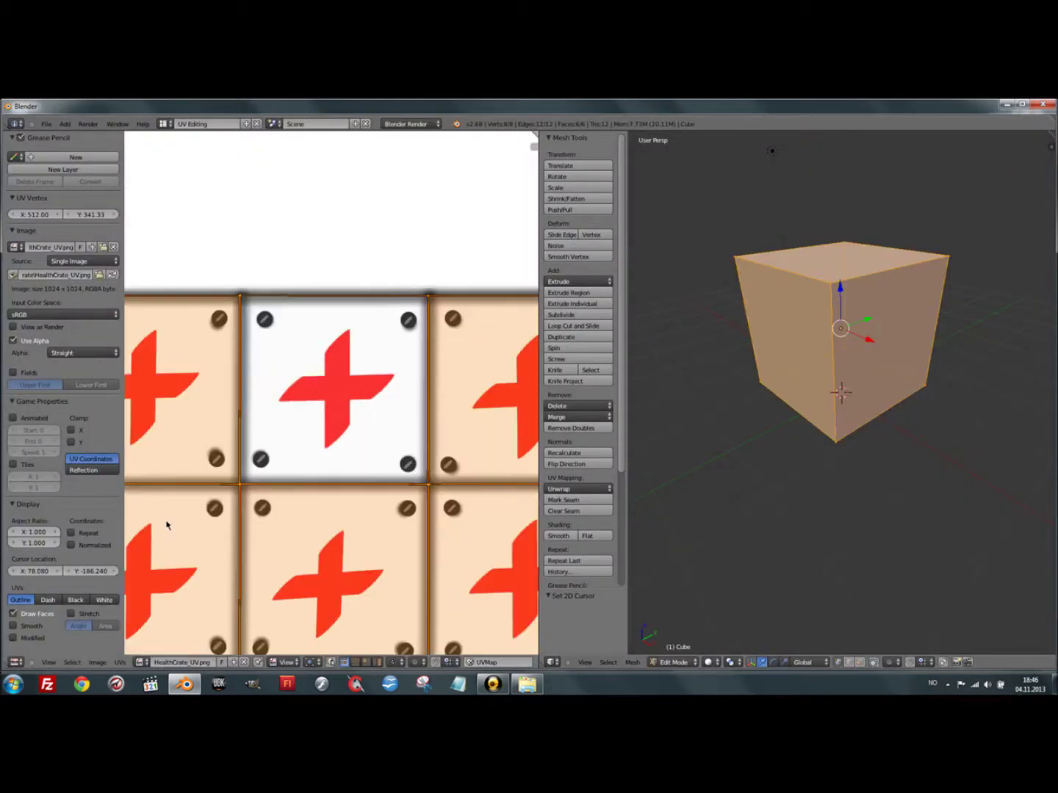
- Switch to the Default layout and put the cube in Object Mode
{"action": "scroll", "coordinate": [169, 524], "scroll_direction": "down", "scroll_amount": 3}
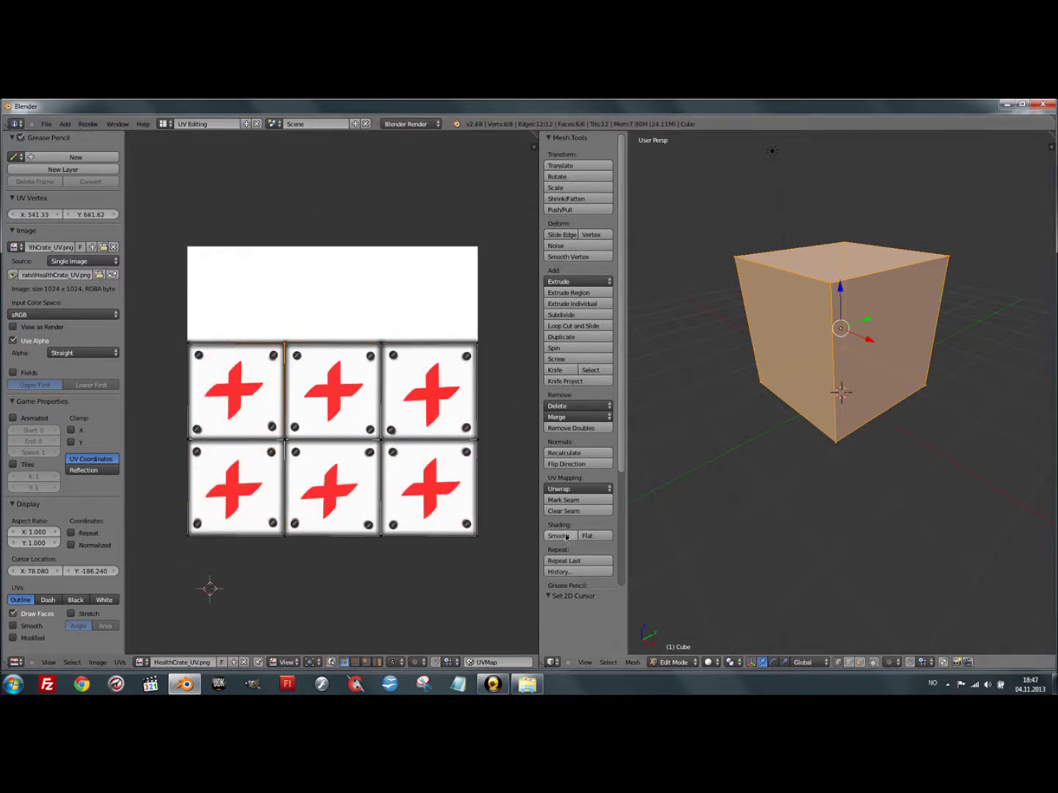
{"action": "left_click", "coordinate": [164, 124]}
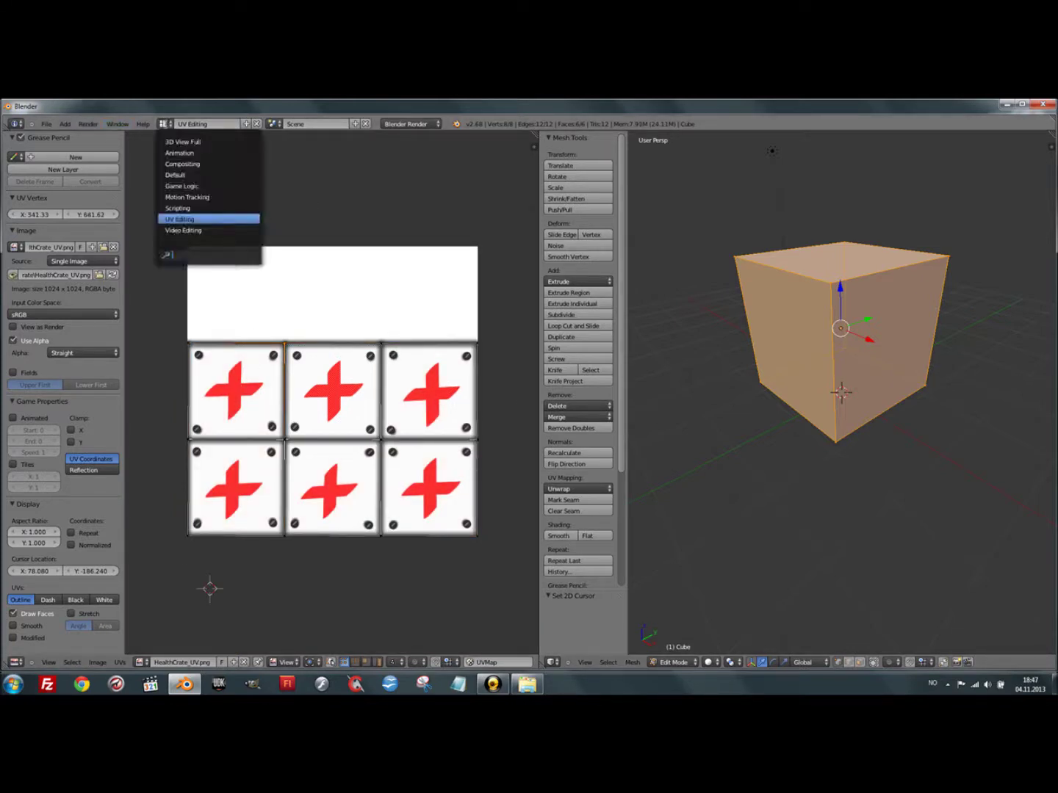
{"action": "left_click", "coordinate": [189, 176]}
{"action": "middle_click_drag", "start_coordinate": [409, 316], "coordinate": [409, 318]}
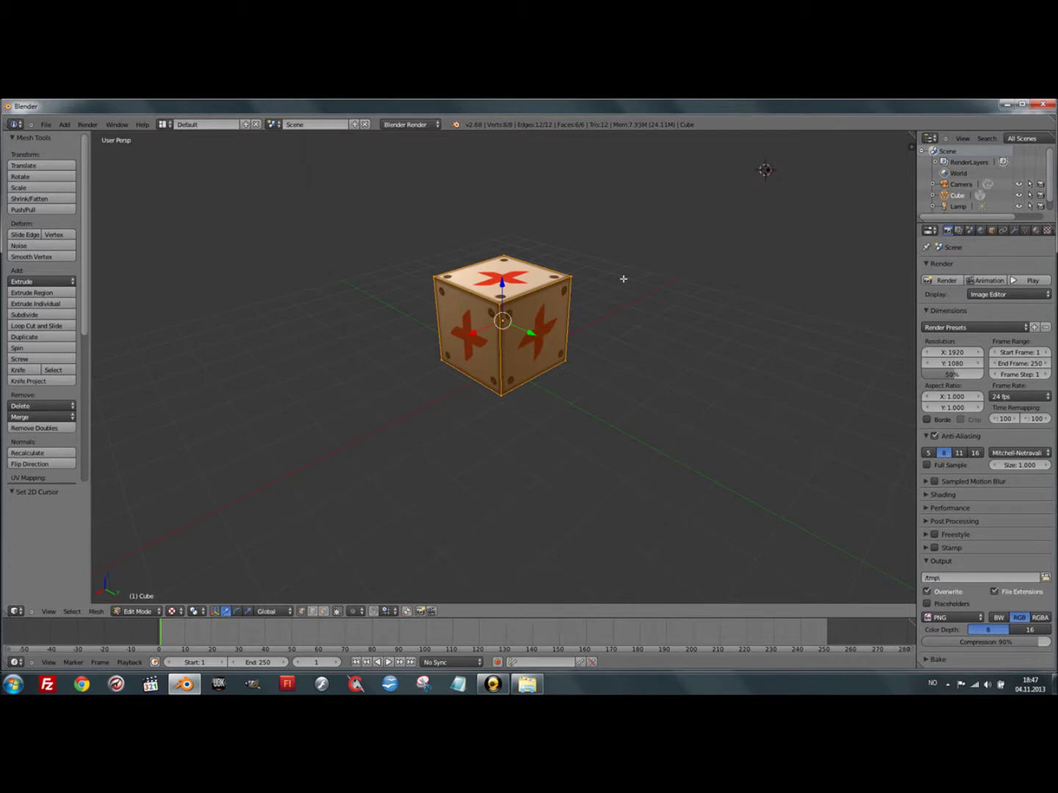
{"action": "key", "text": "Tab"}
- Orbit to a raised three-quarter view of the textured cube
{"action": "mouse_move", "coordinate": [661, 272]}
{"action": "middle_mouse_down"}
{"action": "mouse_move", "coordinate": [428, 283]}
{"action": "mouse_move", "coordinate": [471, 360]}
{"action": "mouse_move", "coordinate": [614, 326]}
{"action": "mouse_move", "coordinate": [500, 340]}
{"action": "mouse_move", "coordinate": [388, 323]}
{"action": "middle_mouse_up"}
{"action": "scroll", "coordinate": [428, 283], "scroll_direction": "up", "scroll_amount": 5}
{"action": "scroll", "coordinate": [390, 324], "scroll_direction": "down", "scroll_amount": 4}
{"action": "scroll", "coordinate": [142, 188], "scroll_direction": "up", "scroll_amount": 2}
{"action": "middle_click_drag", "start_coordinate": [141, 189], "coordinate": [222, 228]}
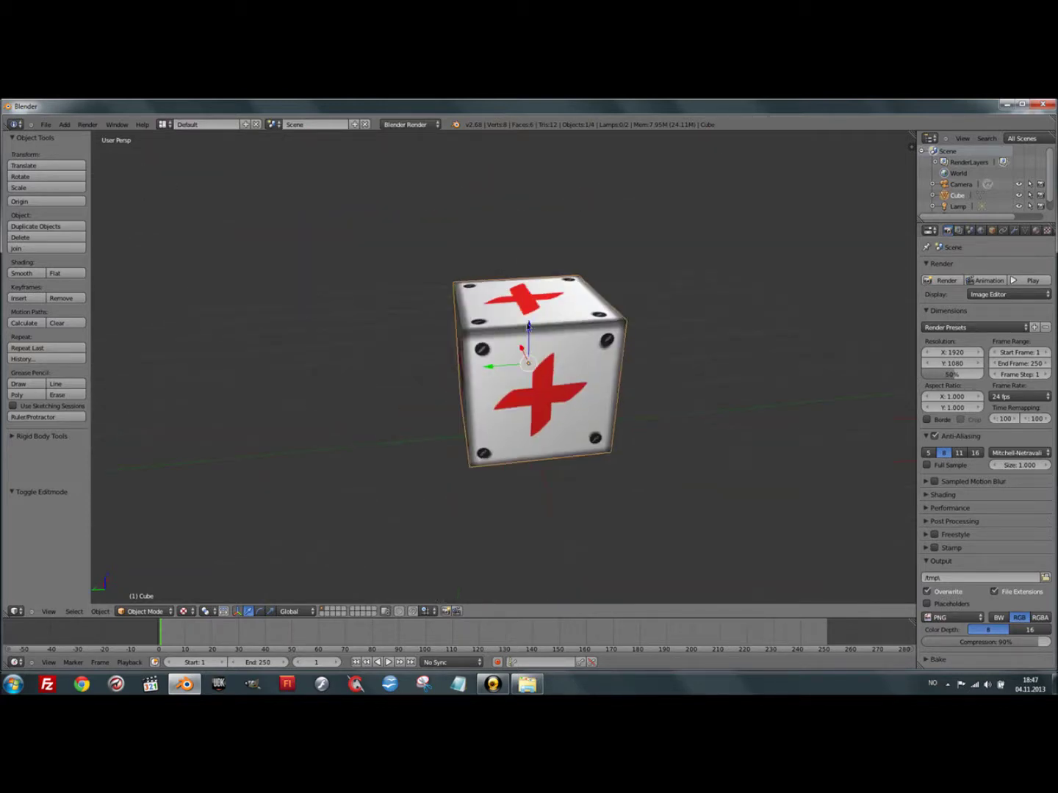
{"action": "left_click", "coordinate": [47, 125]}
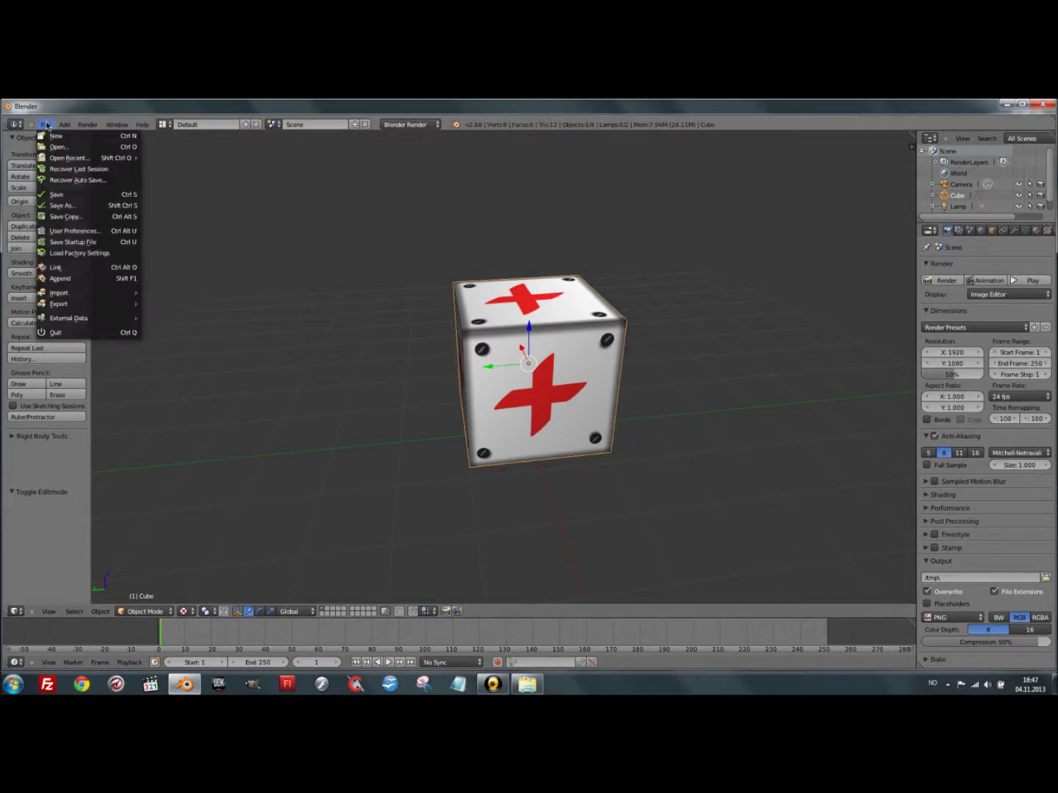
- Save the scene as HealthCrate.blend in the blender moving character folder
{"action": "left_click", "coordinate": [66, 195]}
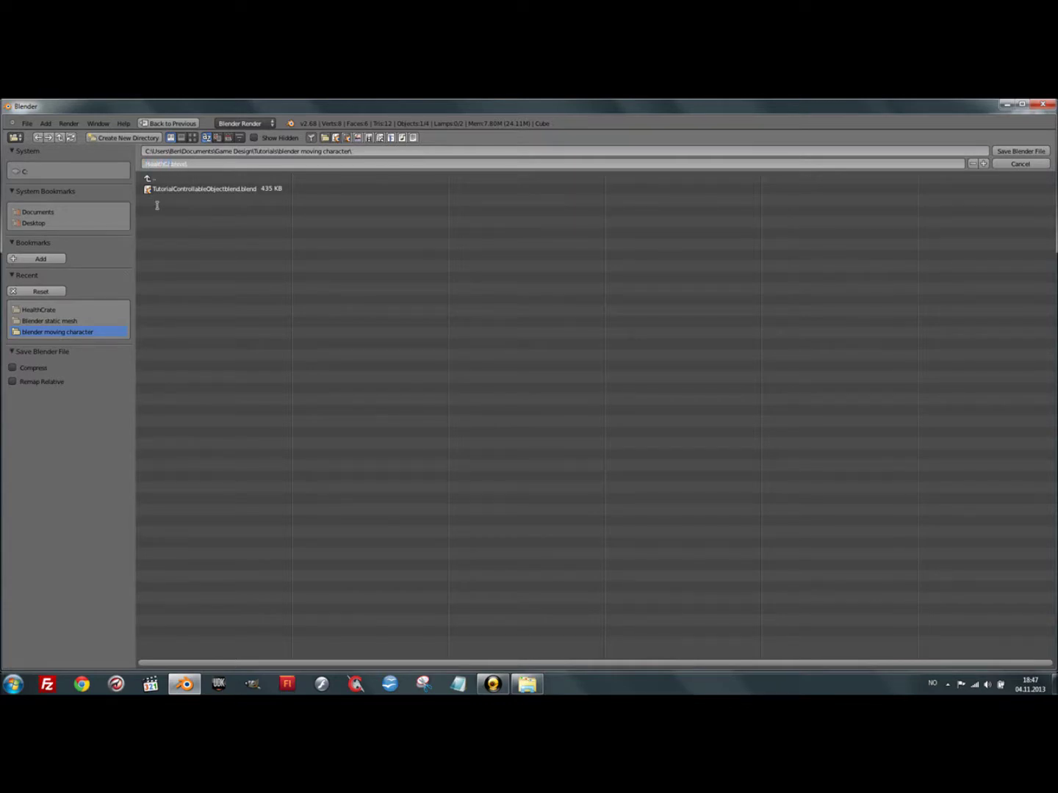
{"action": "left_click", "coordinate": [158, 208]}
{"action": "key", "text": "Return"}
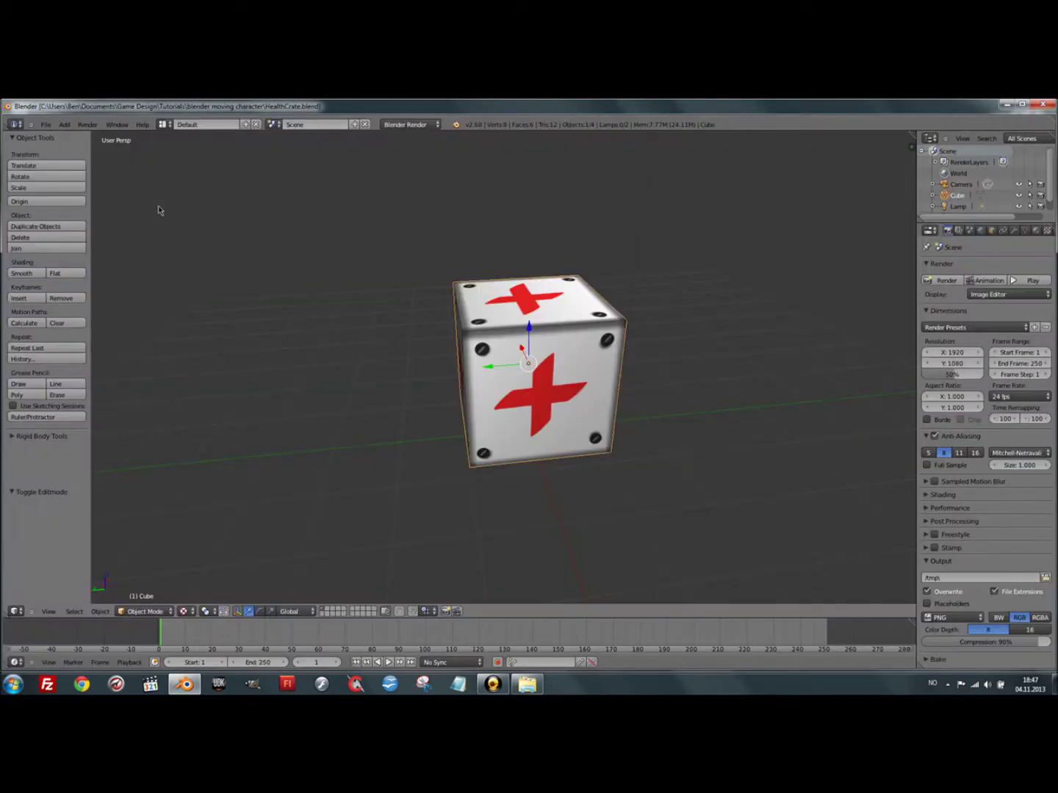